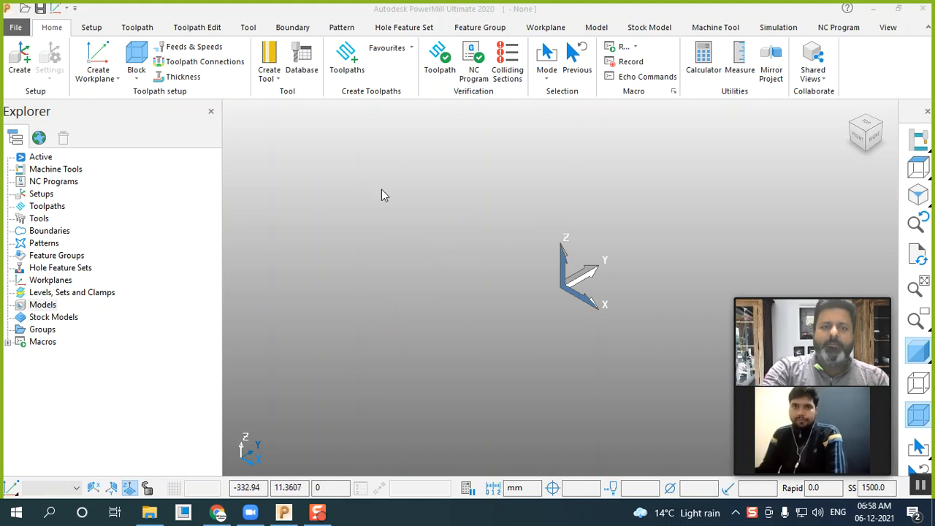
scroll(311, 290, "down", 1)
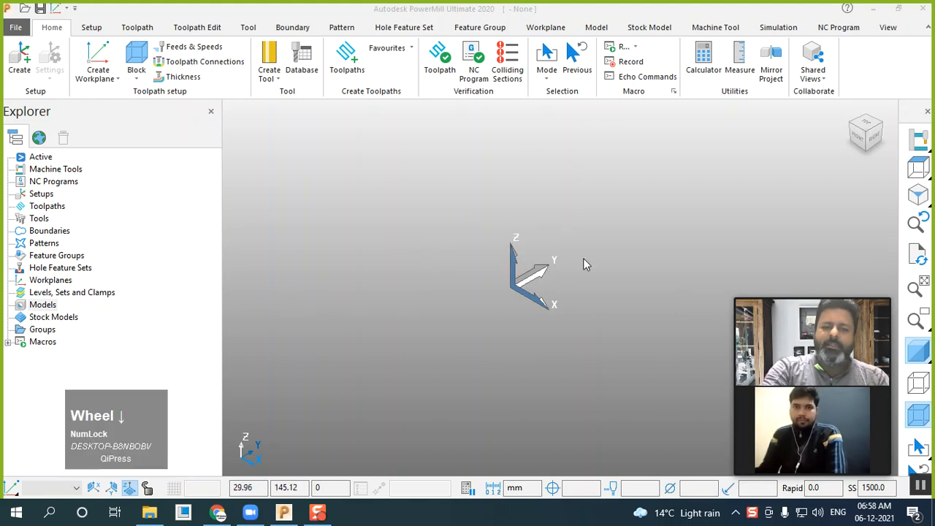
scroll(558, 271, "up", 1)
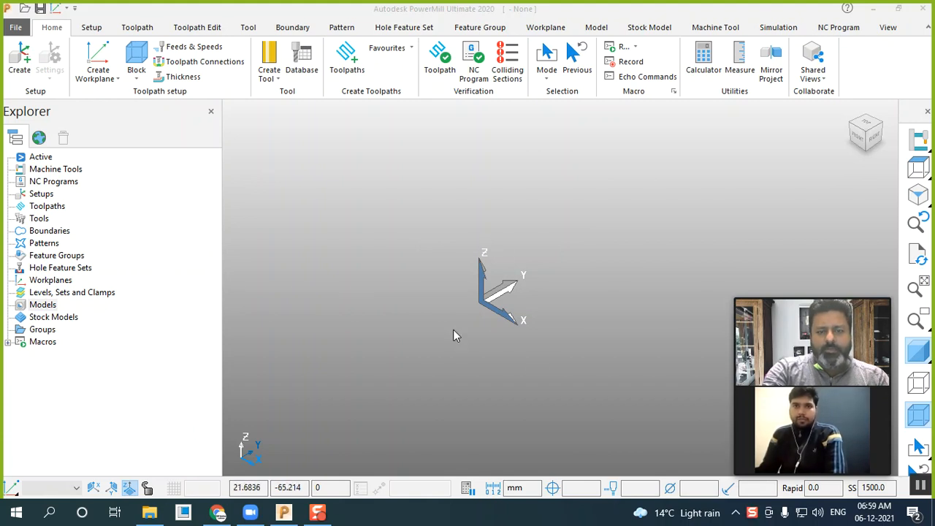
middle_click(534, 359)
middle_click_drag(427, 345, 495, 338)
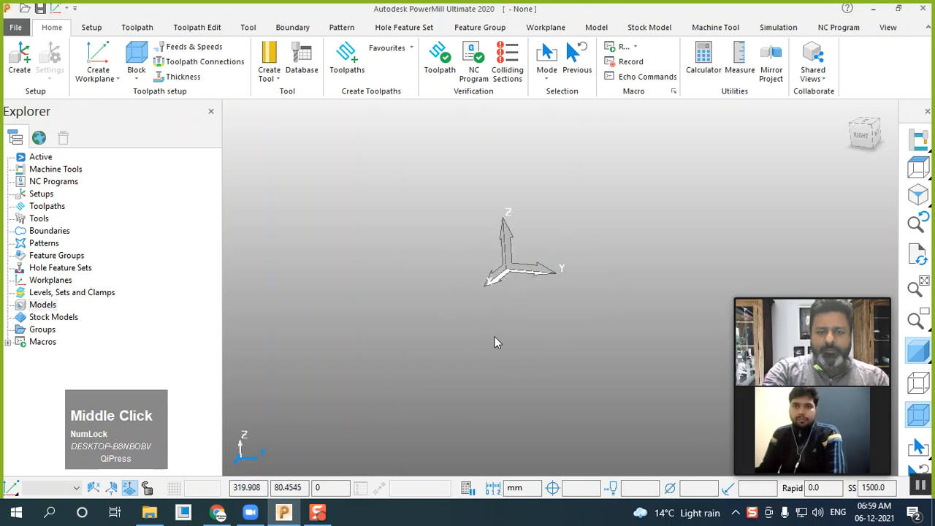
middle_click_drag(613, 252, 596, 194)
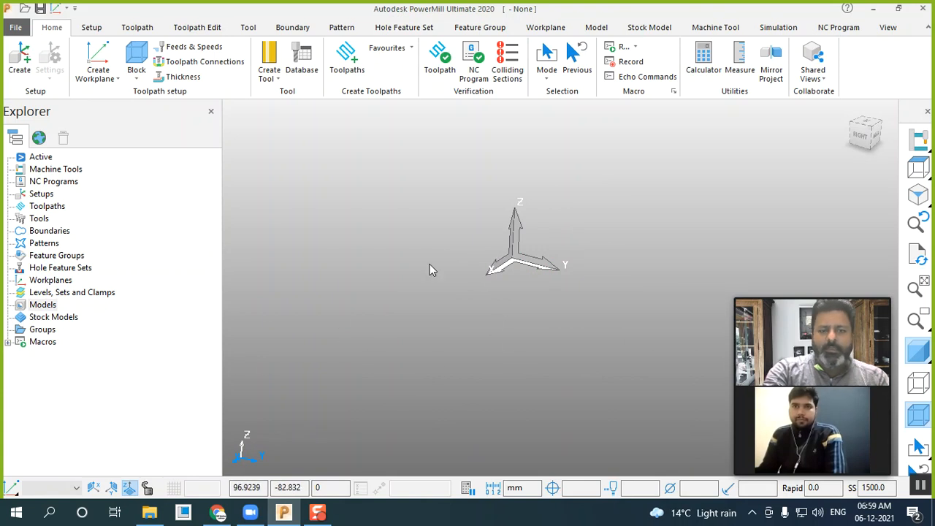
middle_click_drag(569, 275, 563, 246)
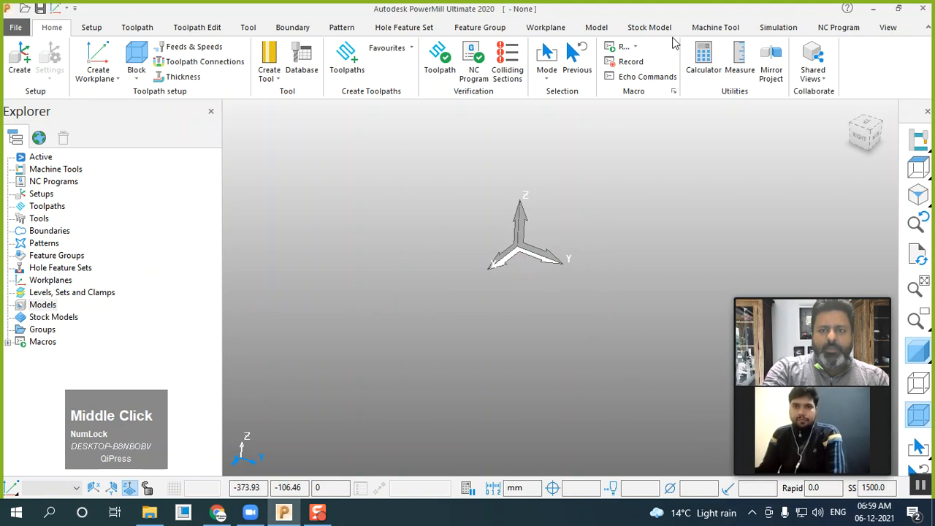
Hide the transform axes in the graphics area and show them again
left_click(887, 29)
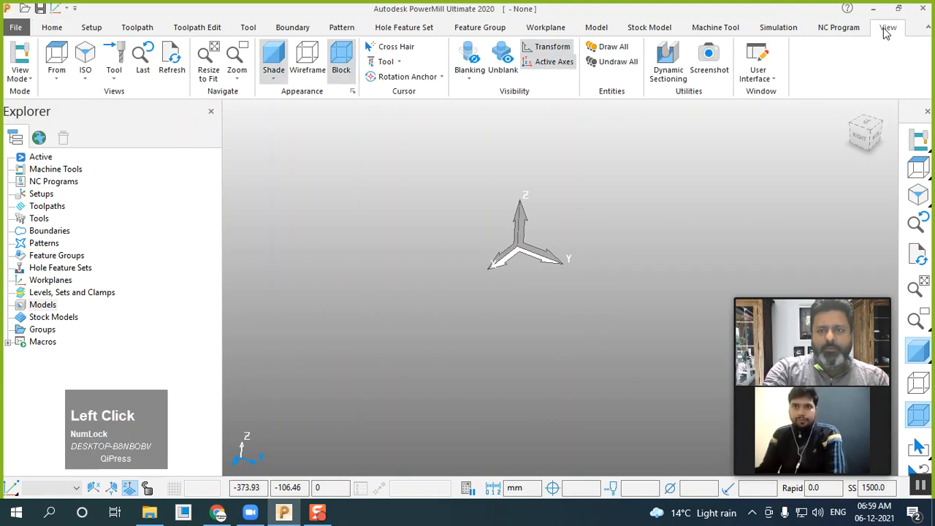
left_click(551, 49)
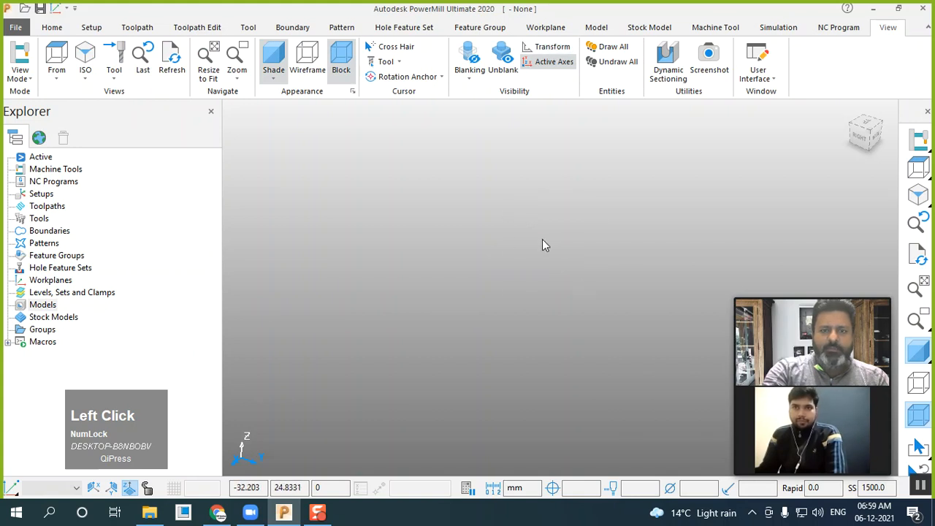
left_click(549, 50)
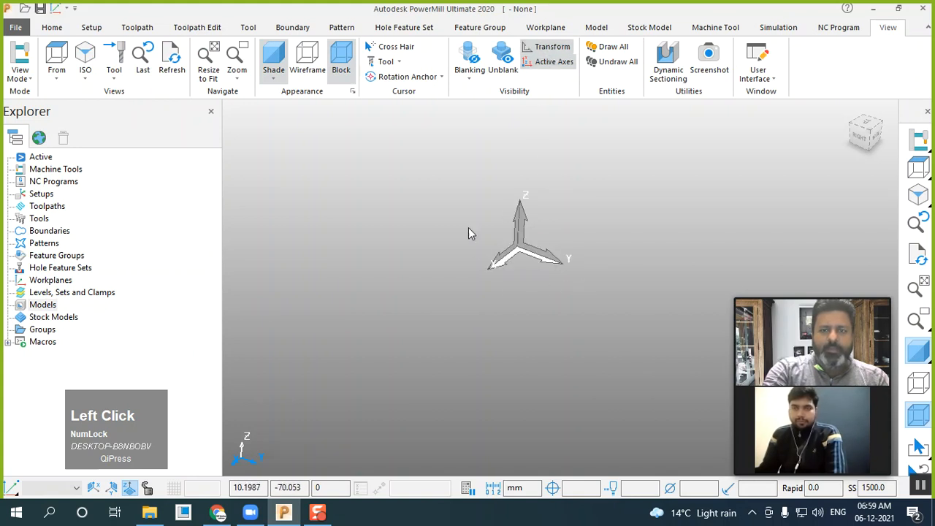
middle_click_drag(541, 326, 440, 326)
scroll(543, 212, "up", 1)
scroll(544, 212, "up", 1)
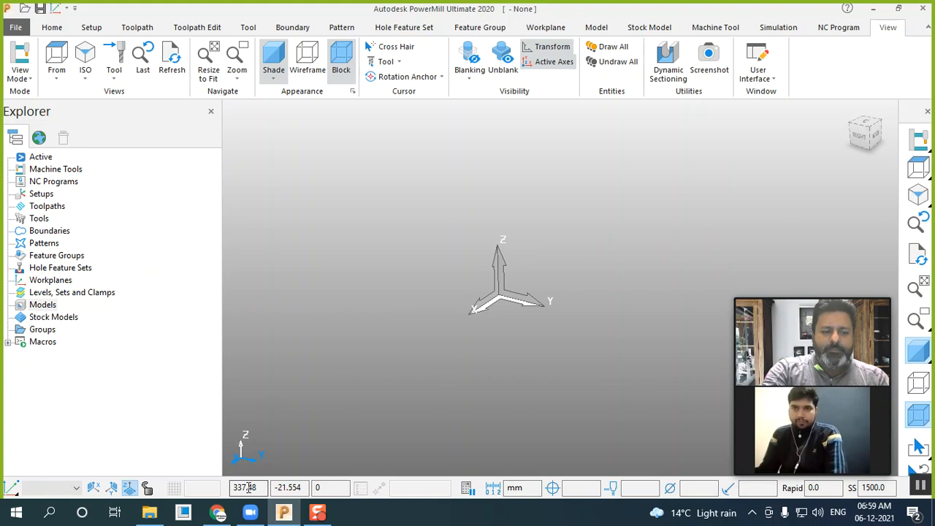
left_click(92, 489)
left_click(128, 489)
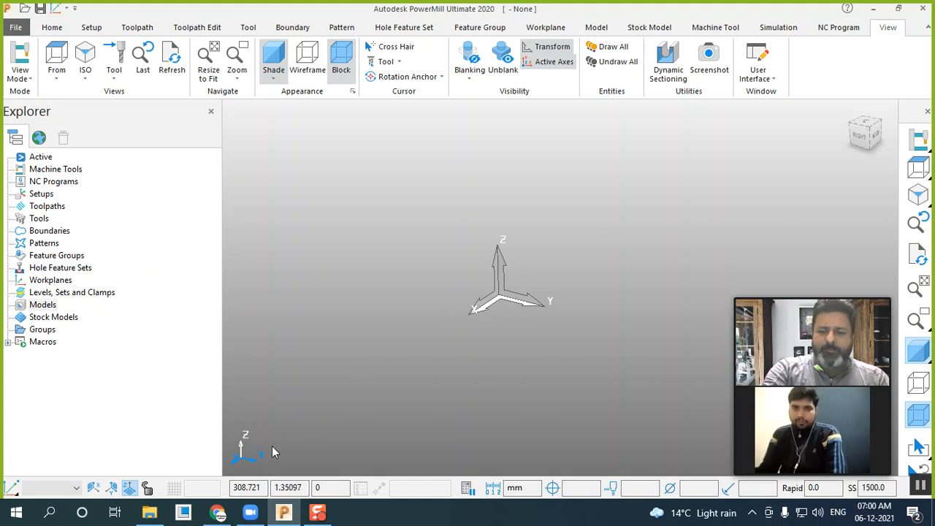
left_click(392, 358)
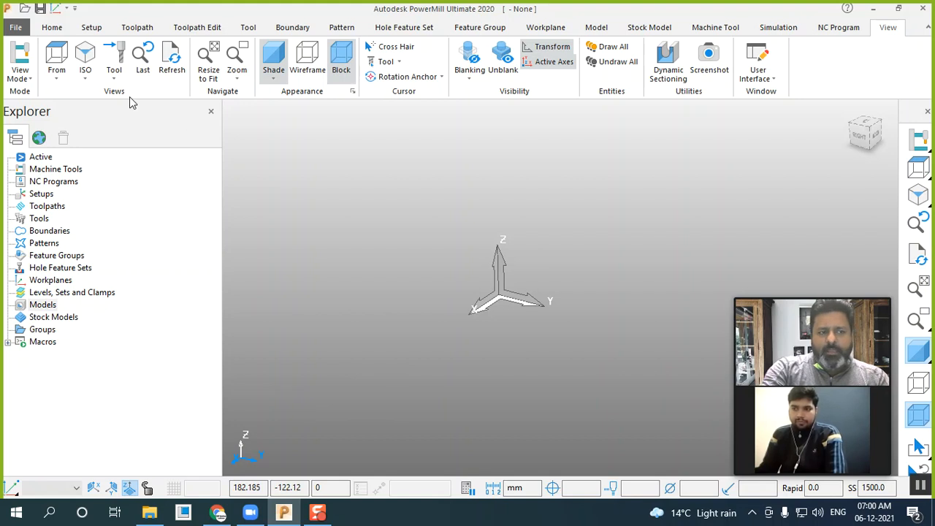
Close the Explorer pane and restore it through the user interface options
left_click(211, 112)
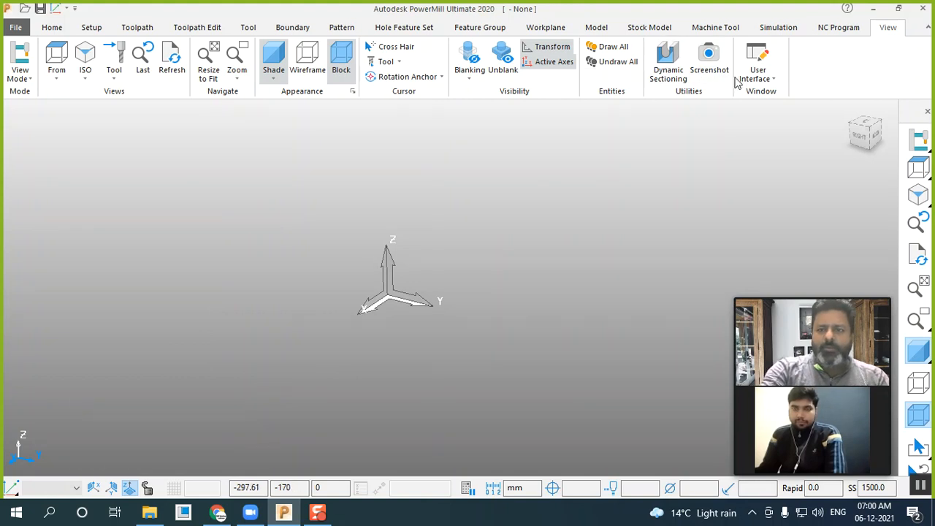
left_click(757, 73)
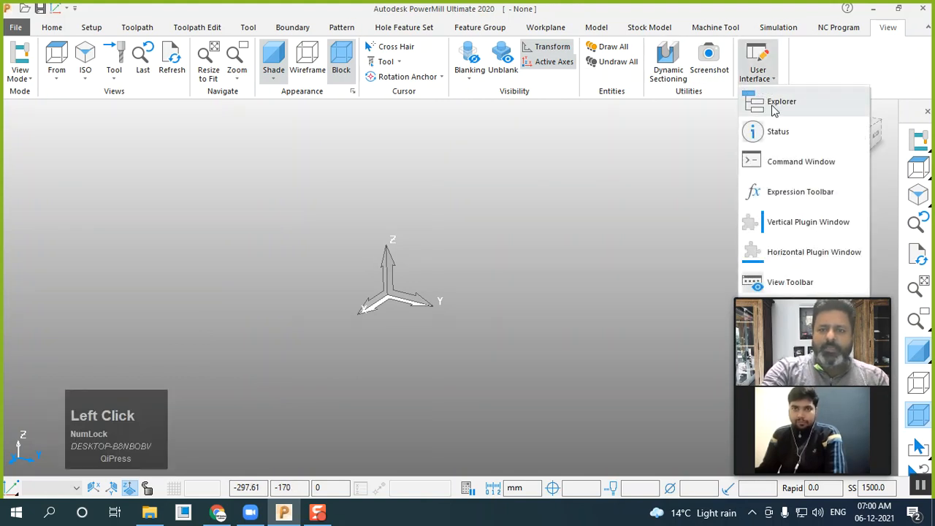
left_click(775, 108)
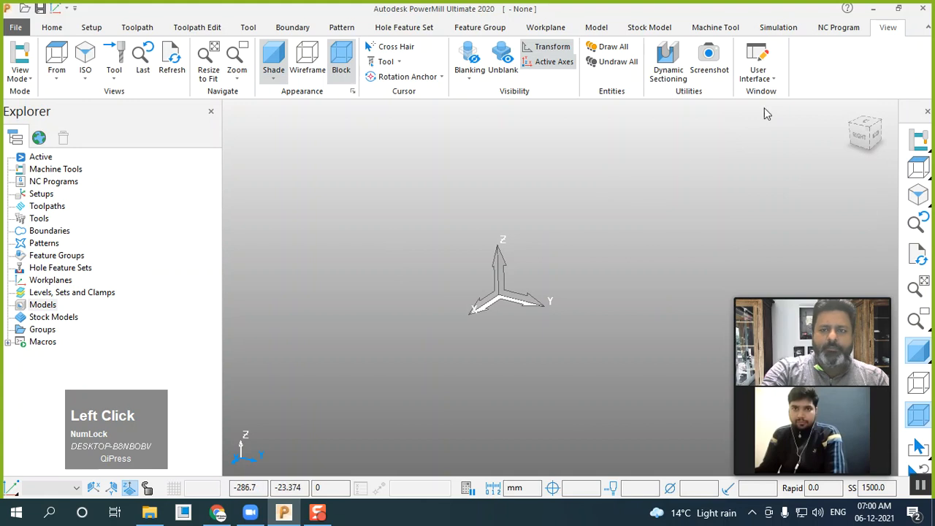
Hide the status bar and turn it back on through the user interface options
left_click(758, 67)
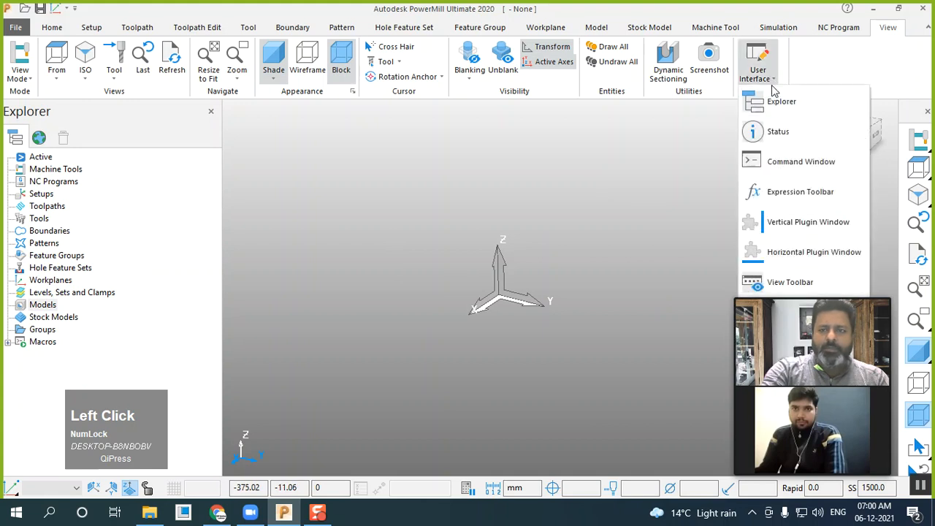
left_click(773, 134)
left_click(758, 67)
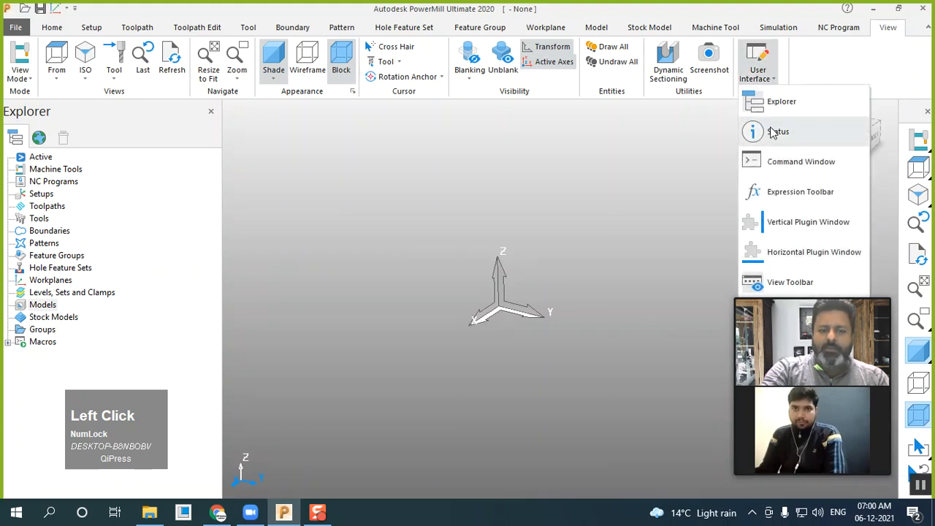
left_click(773, 134)
Display the Command Window and hide it again
left_click(764, 77)
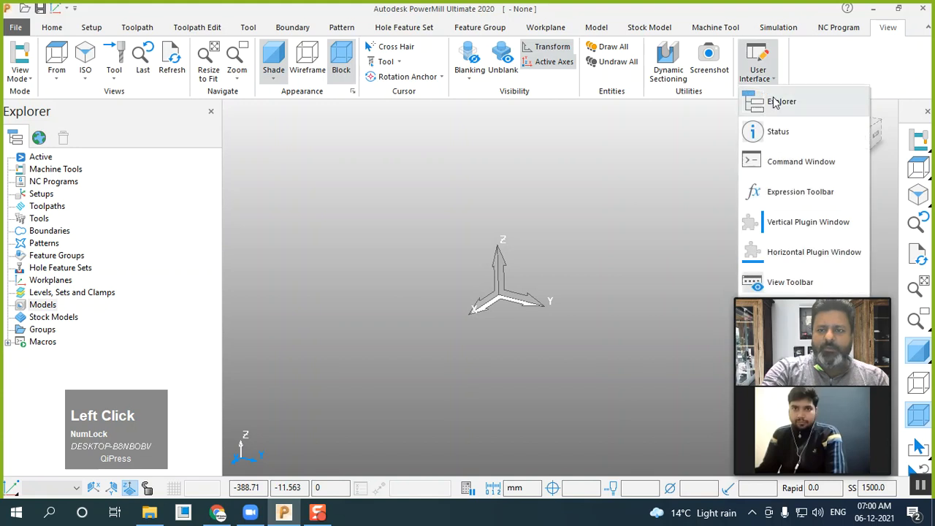
left_click(778, 163)
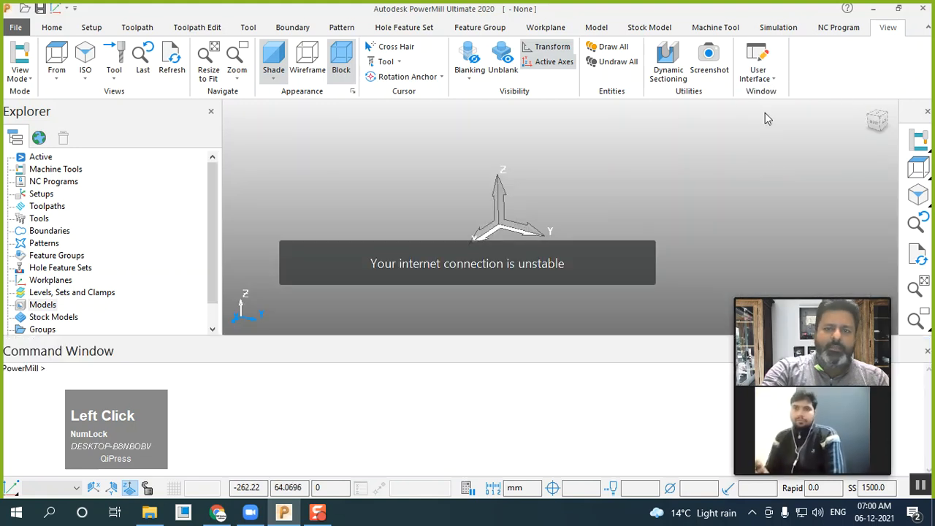
left_click(759, 67)
left_click(773, 159)
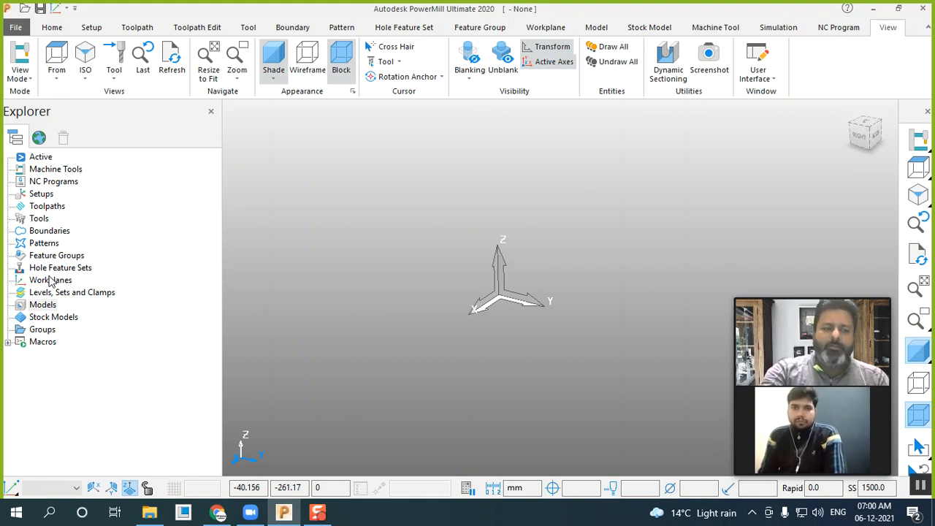
Start importing a model into the project
right_click(45, 308)
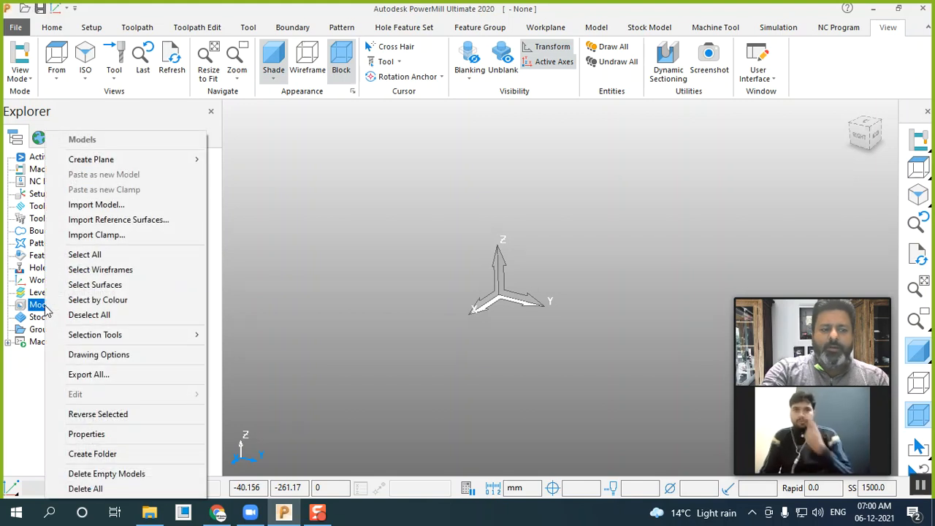
left_click(111, 206)
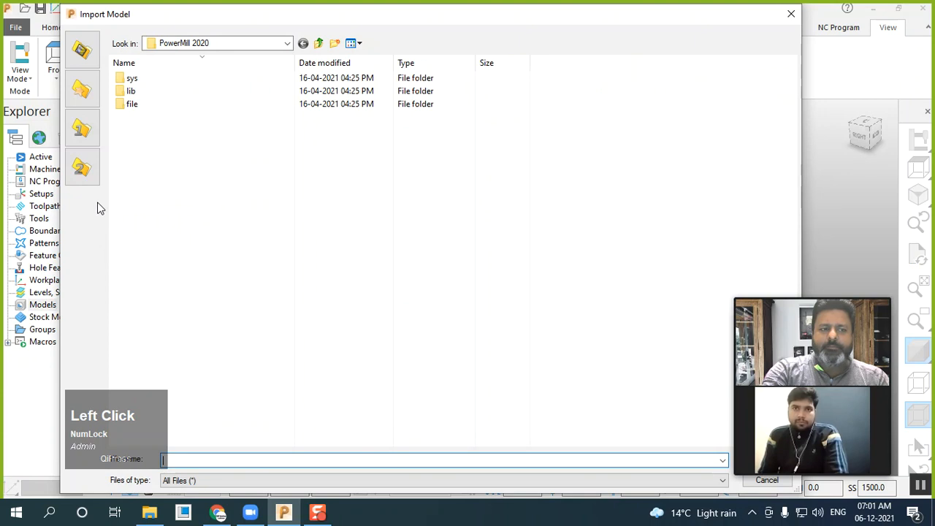
Look through the folders on the OS (H:) drive for a model to import
left_click(254, 46)
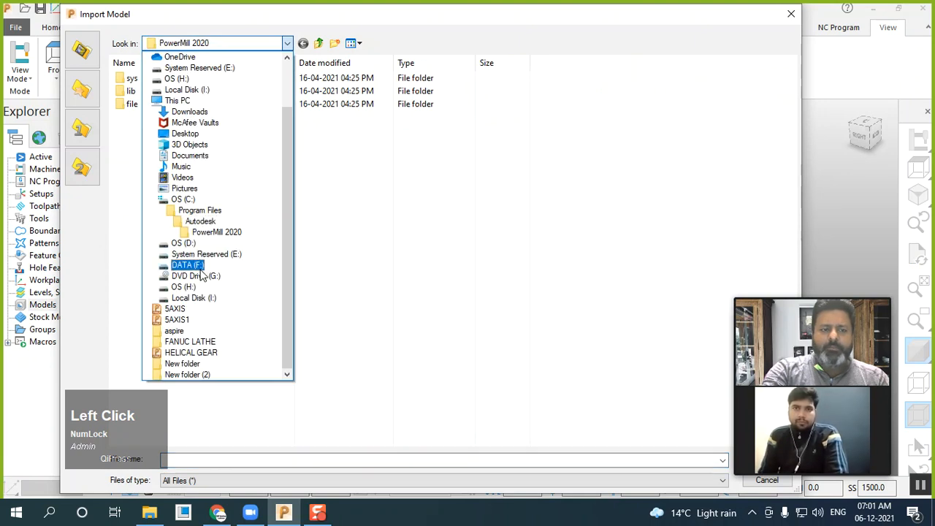
left_click(195, 288)
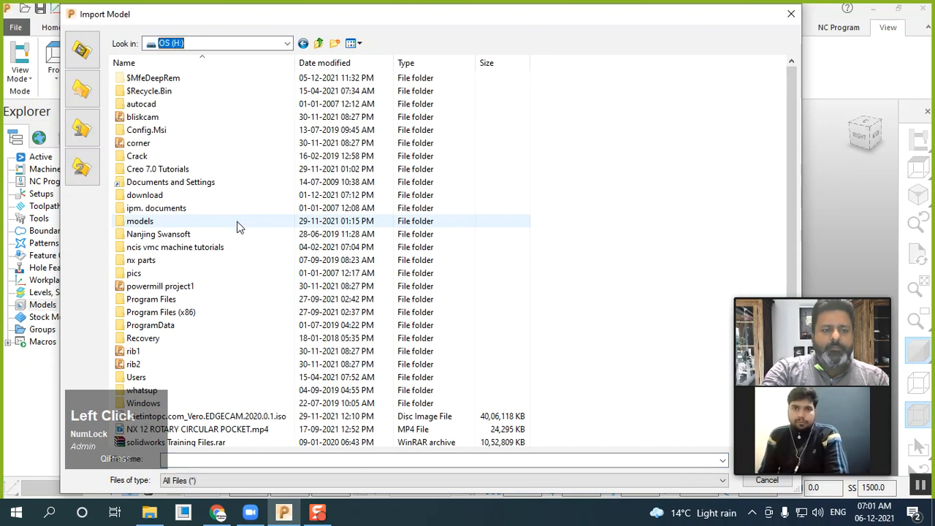
scroll(204, 263, "down", 1)
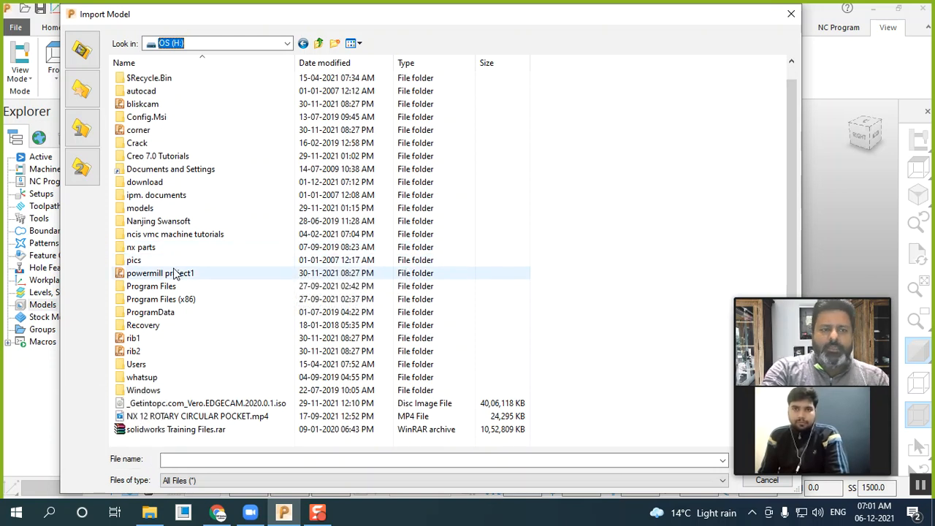
left_click(139, 132)
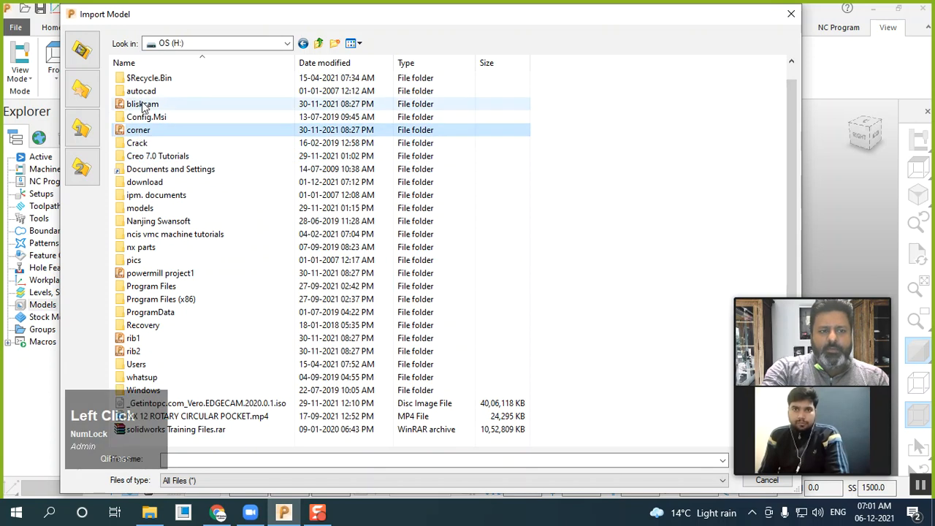
left_click(143, 106)
left_click(133, 352)
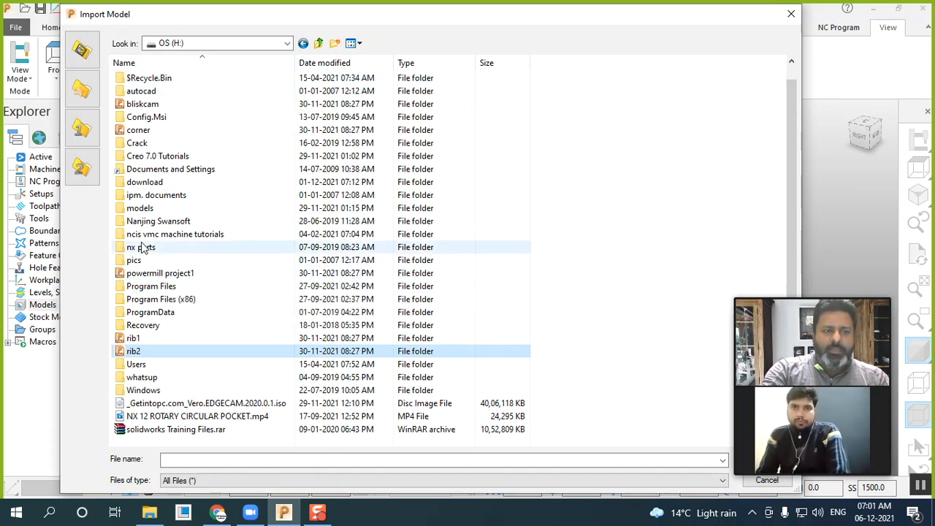
Browse to the Mill folder inside Examples on the DATA (F:) drive
left_click(241, 42)
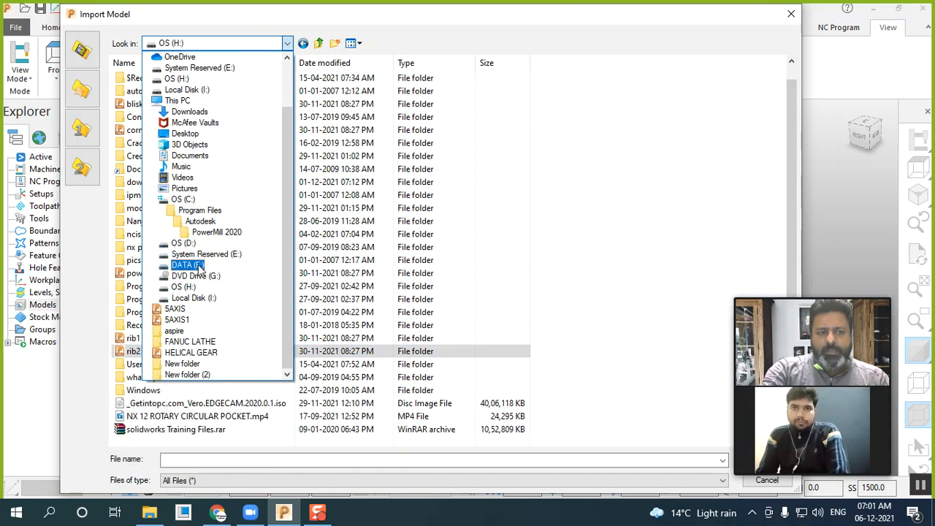
left_click(199, 266)
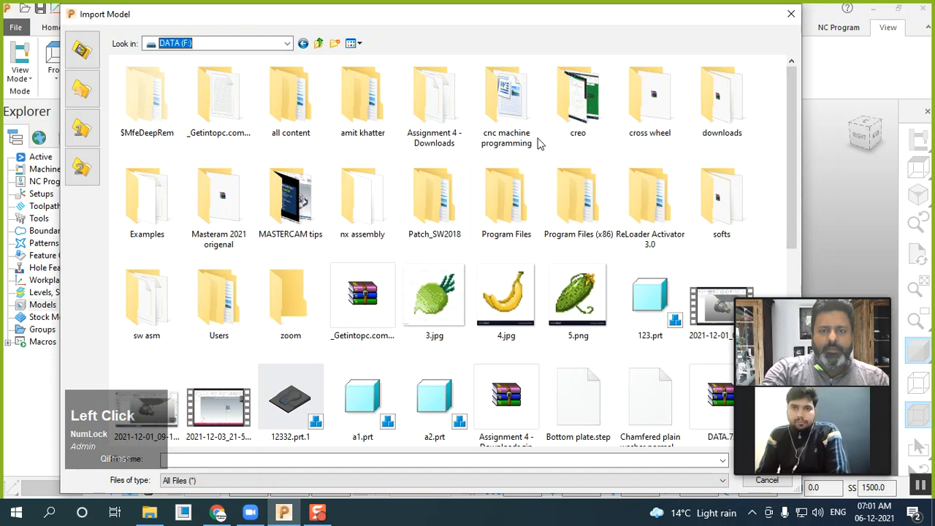
left_click(358, 106)
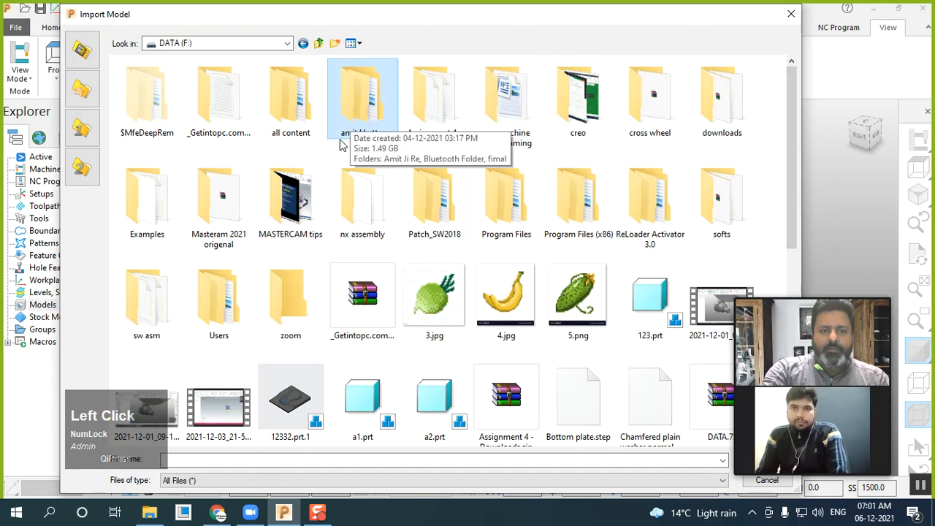
left_click(431, 199)
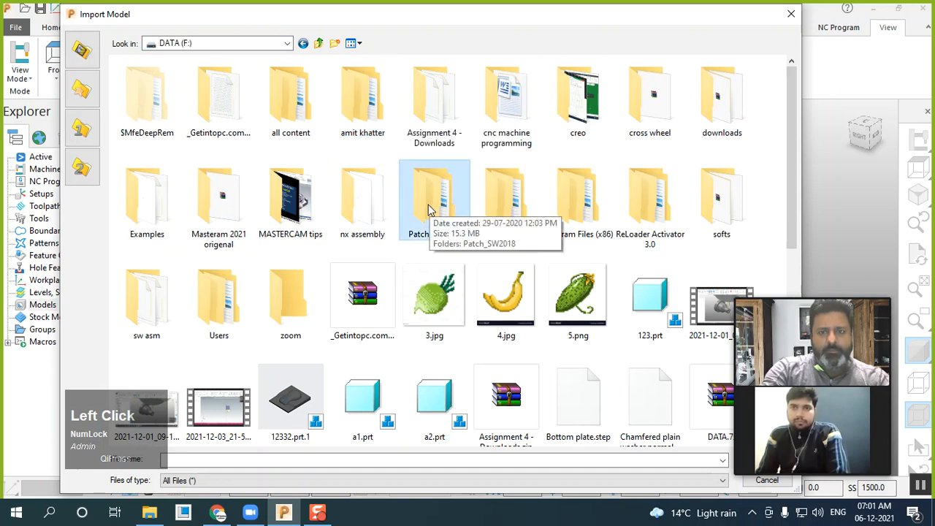
double_click(166, 199)
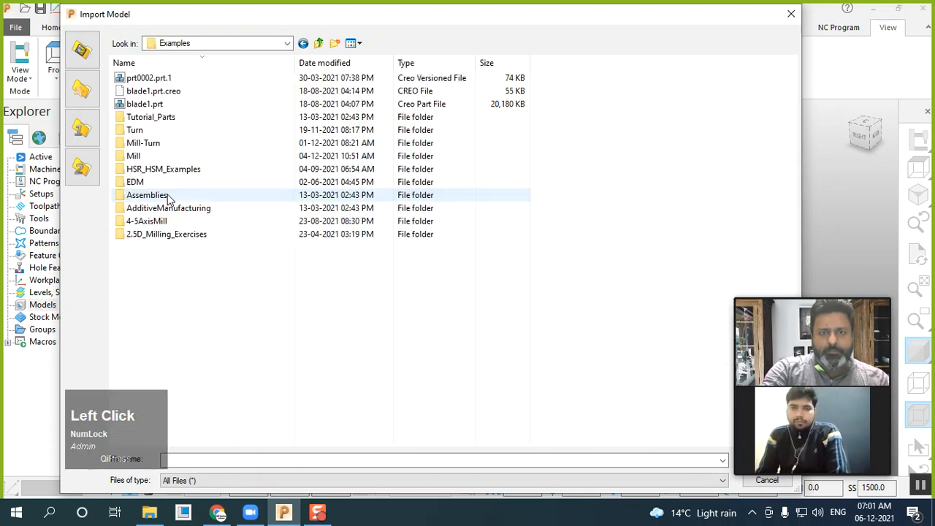
double_click(149, 158)
Import the Frame Demo.SLDPRT model from the Mill folder and close the translation information window
scroll(354, 260, "down", 5)
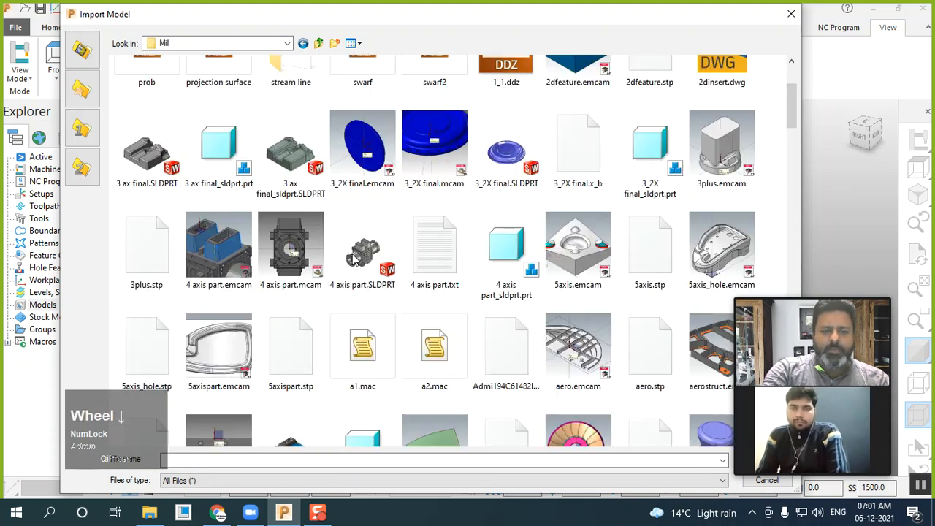
scroll(353, 260, "down", 3)
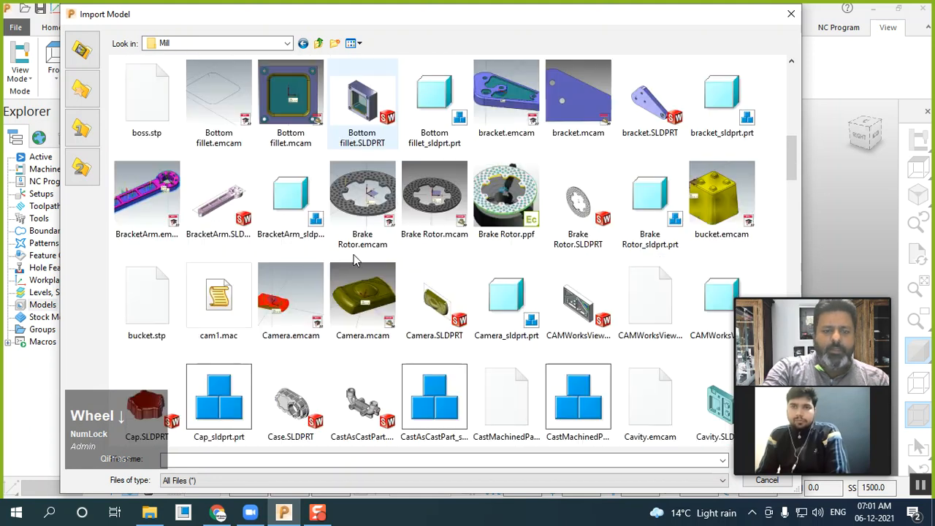
scroll(353, 259, "down", 3)
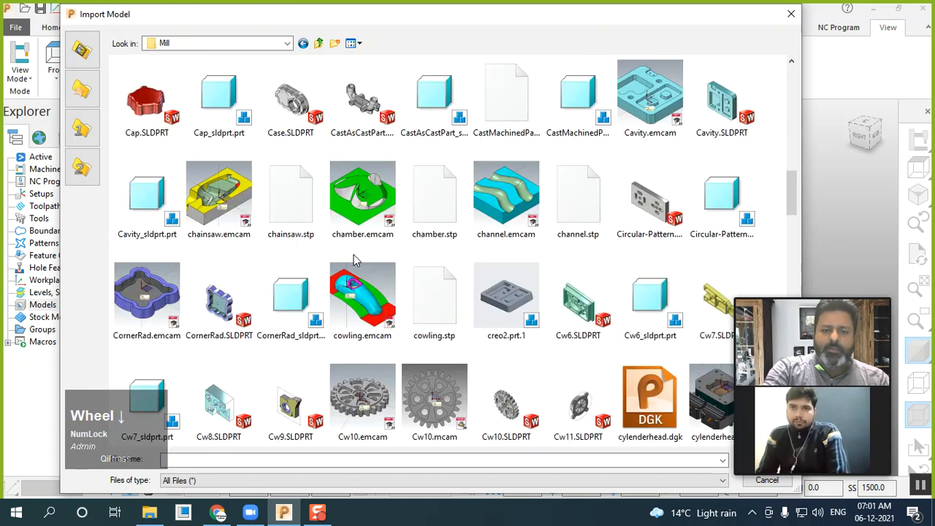
left_click(299, 227)
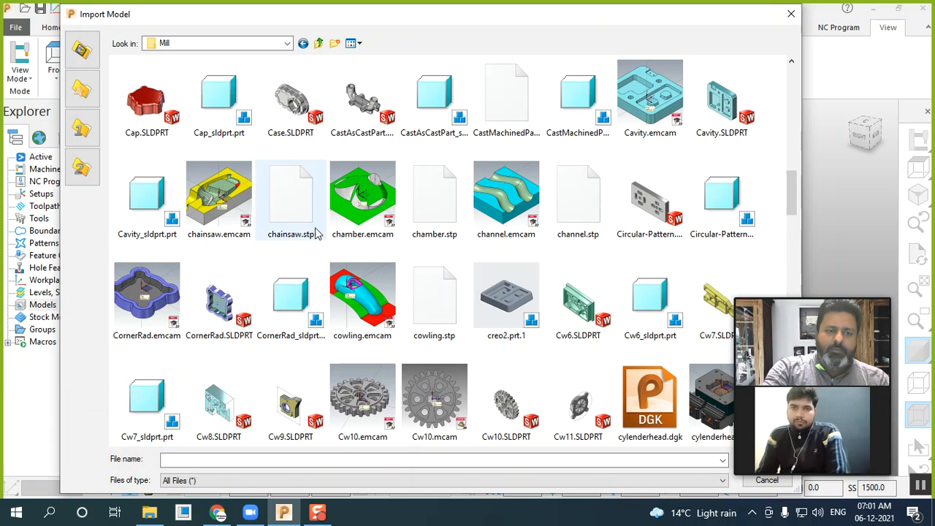
left_click(219, 296)
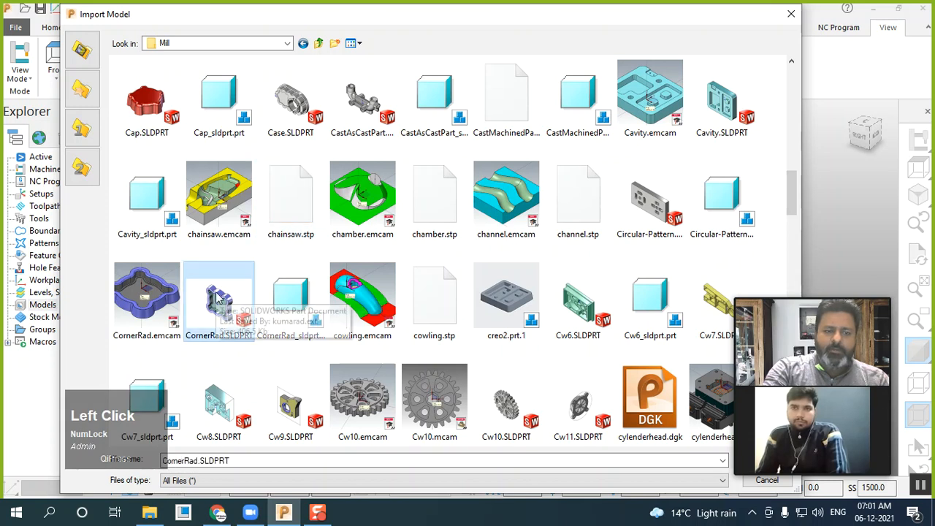
left_click(364, 409)
scroll(460, 355, "down", 2)
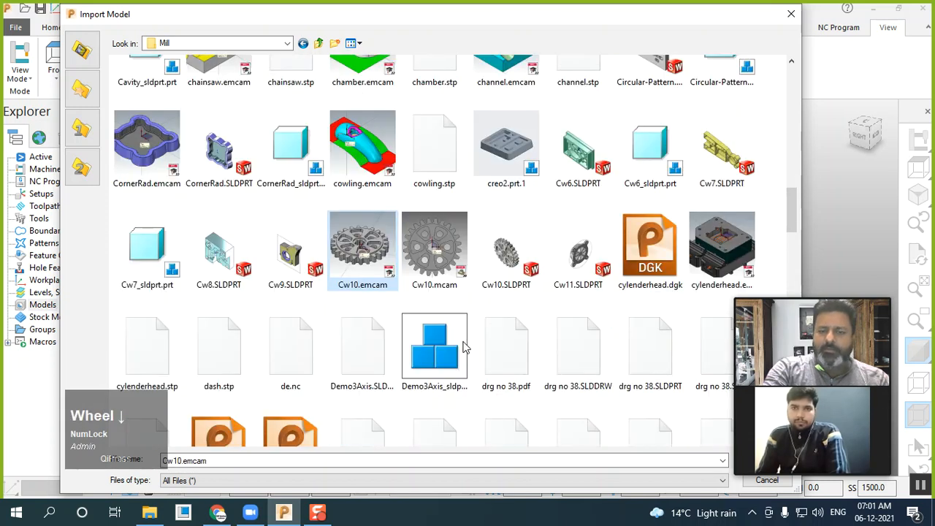
scroll(504, 314, "down", 4)
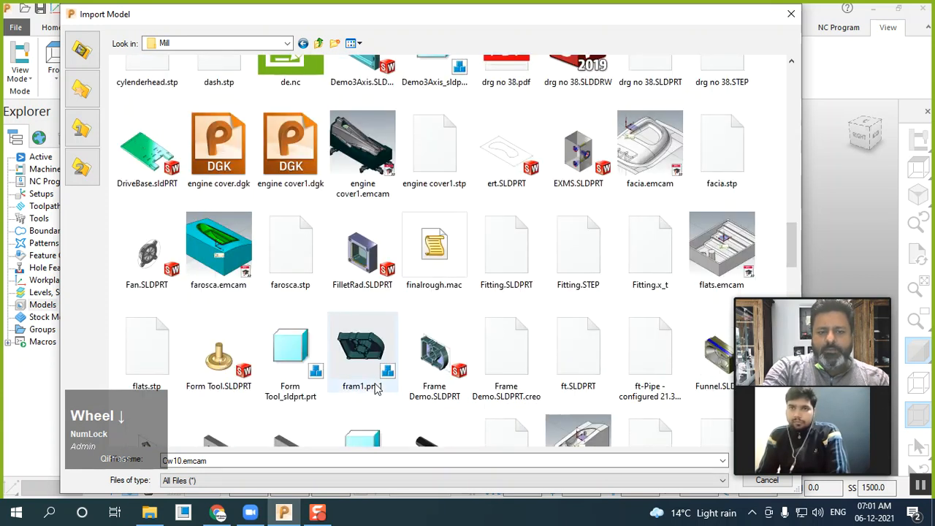
left_click(454, 351)
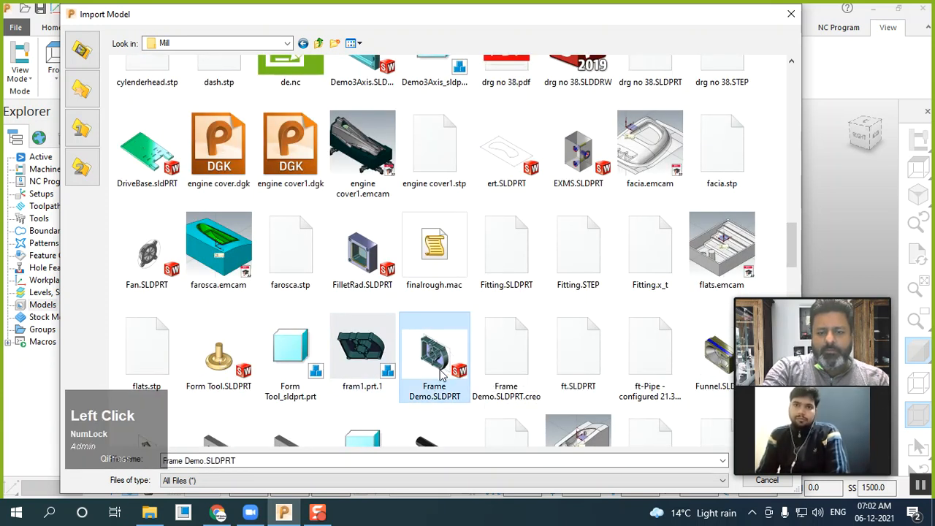
left_click_drag(607, 18, 513, 14)
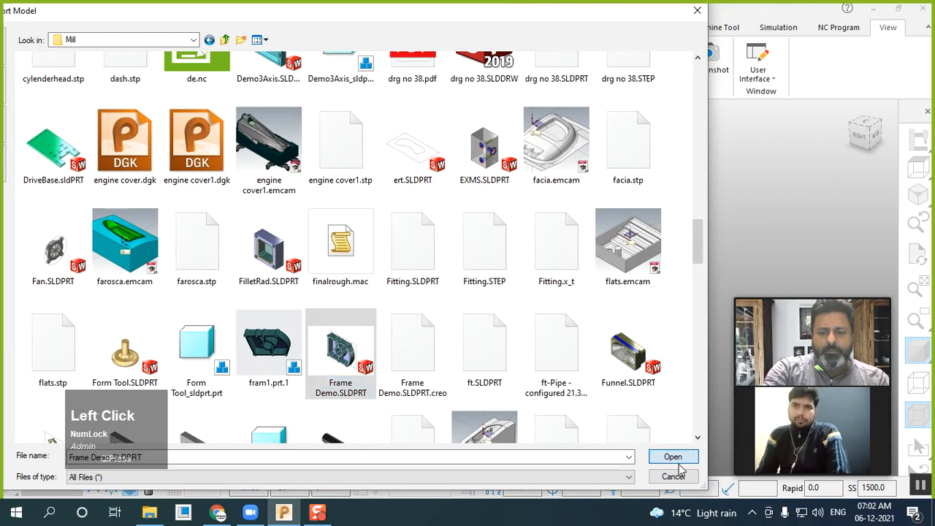
left_click(672, 458)
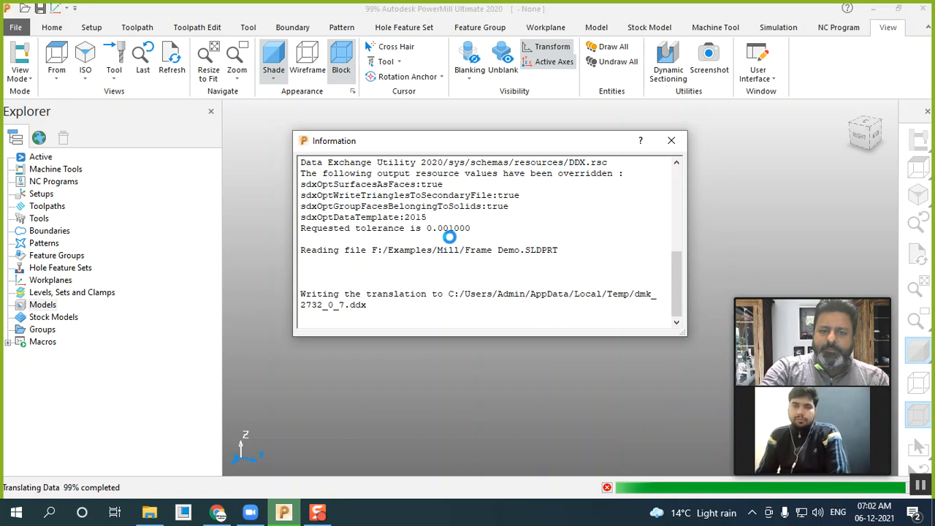
left_click(675, 146)
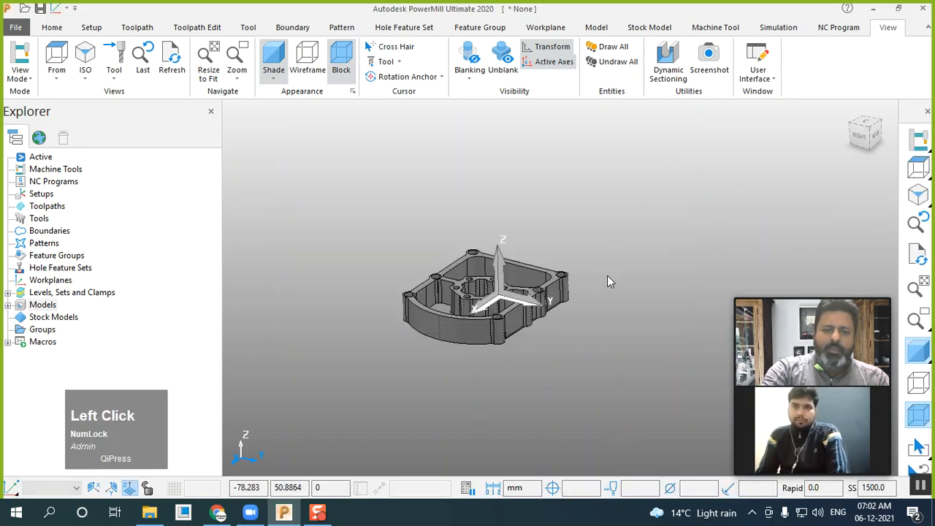
Resize the view to fit the imported frame model
scroll(442, 303, "up", 2)
scroll(646, 261, "up", 2)
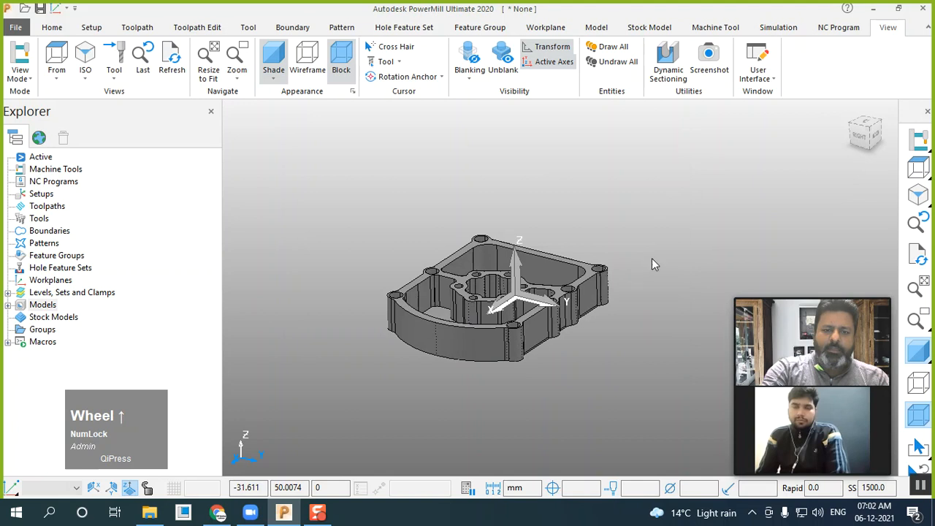
left_click(917, 289)
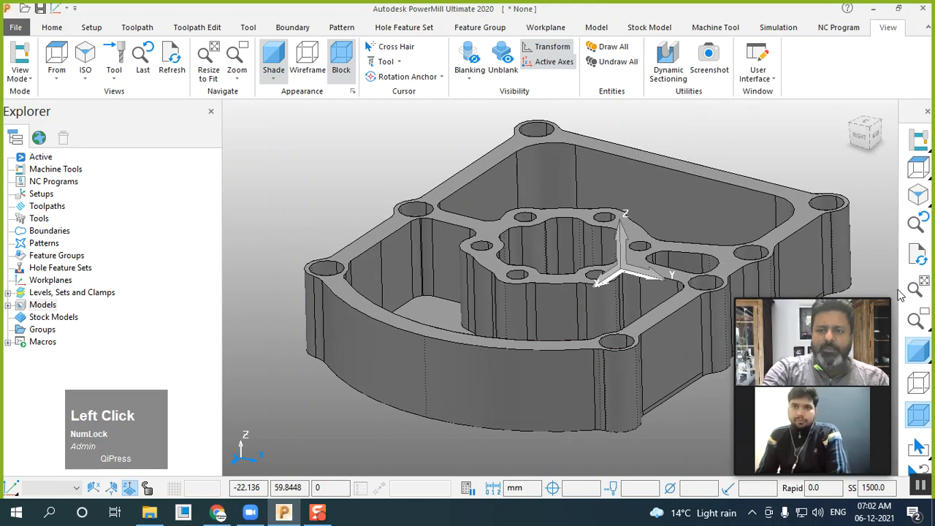
View the frame from several isometric directions, finishing with the one that shows its left and front faces
left_click(919, 197)
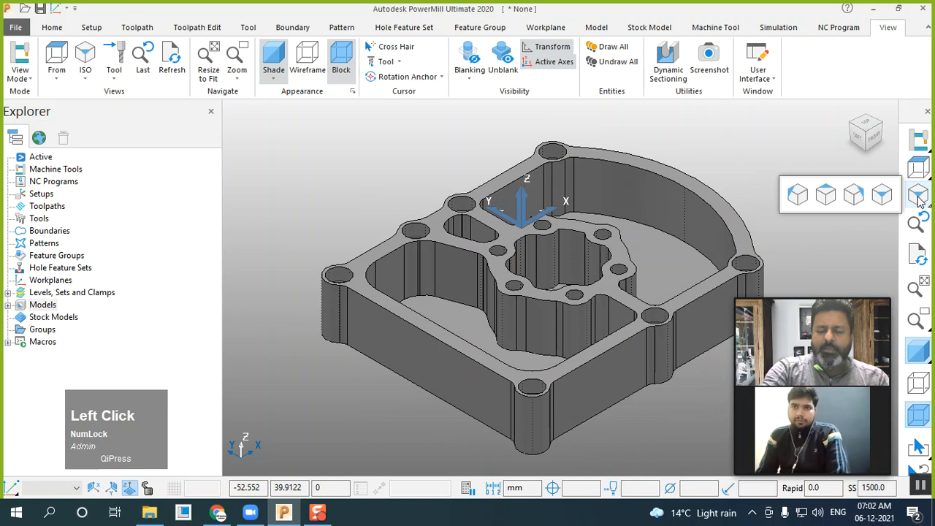
left_click(920, 199)
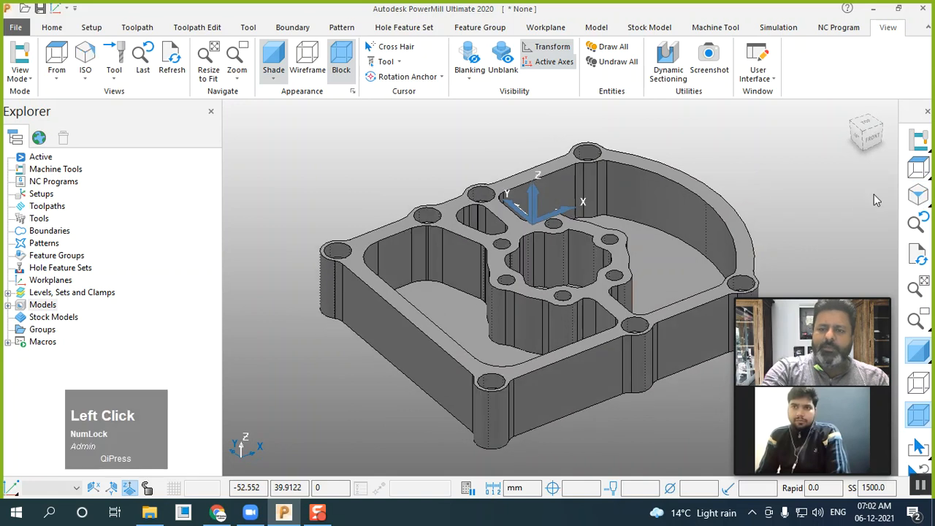
mouse_move(920, 199)
left_click(804, 197)
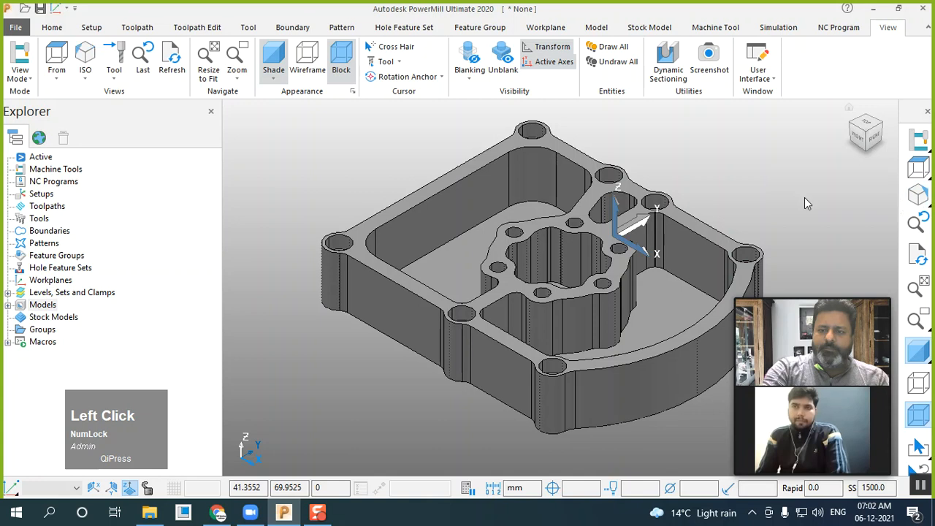
mouse_move(919, 196)
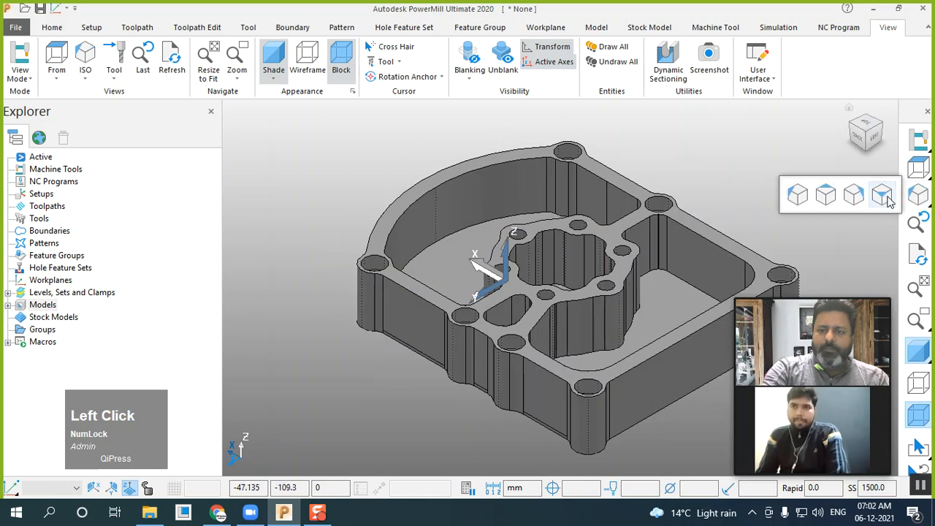
left_click(881, 196)
left_click(882, 196)
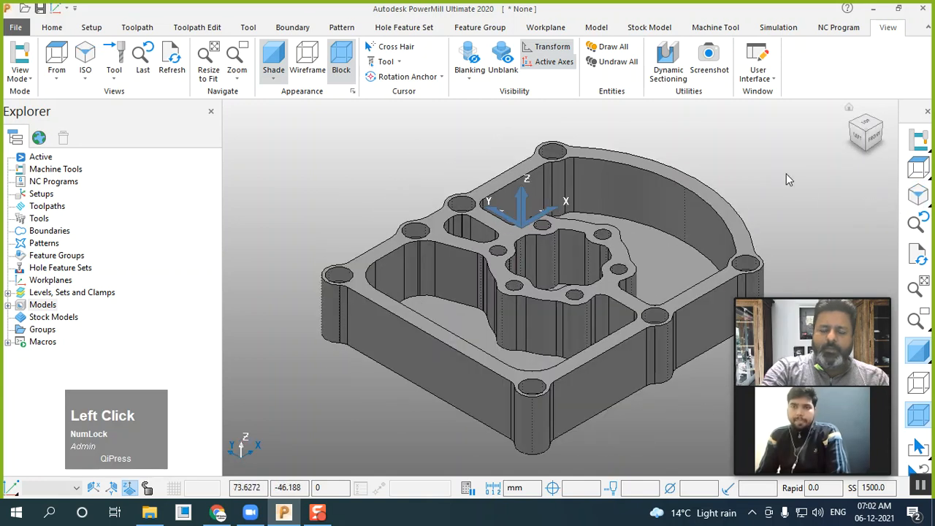
scroll(441, 234, "down", 1)
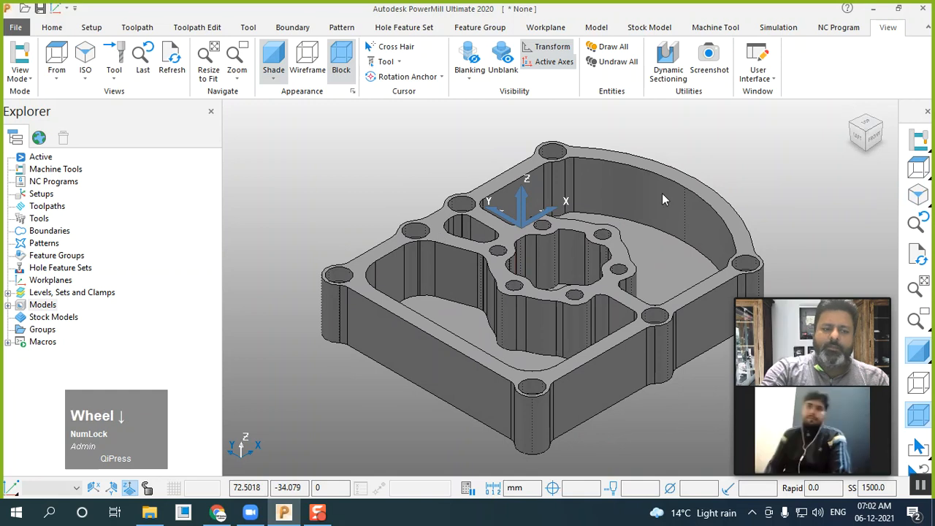
left_click(741, 192)
scroll(664, 210, "down", 1)
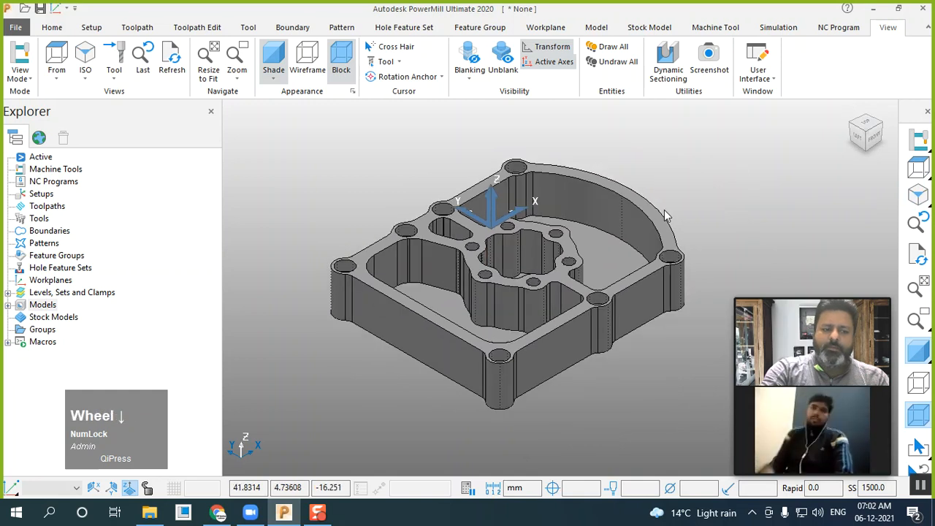
scroll(664, 209, "up", 1)
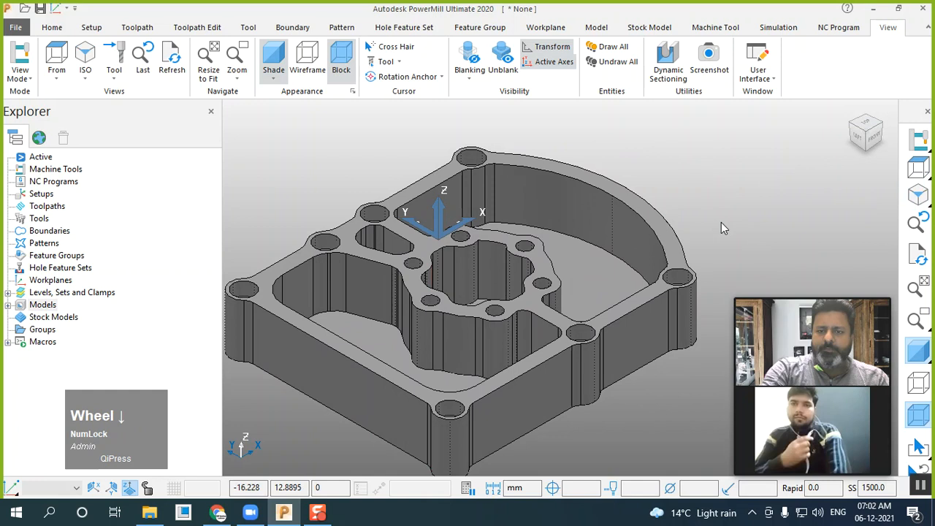
scroll(721, 229, "down", 1)
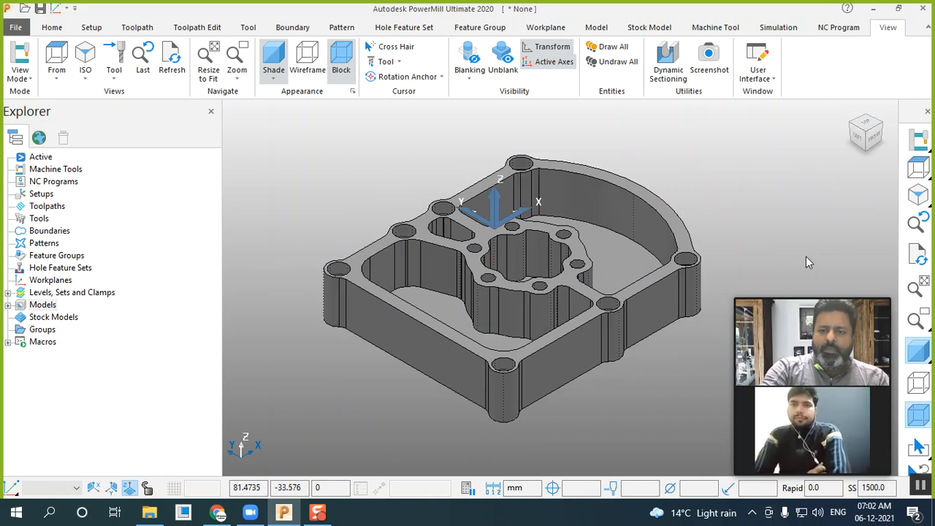
scroll(797, 252, "down", 1)
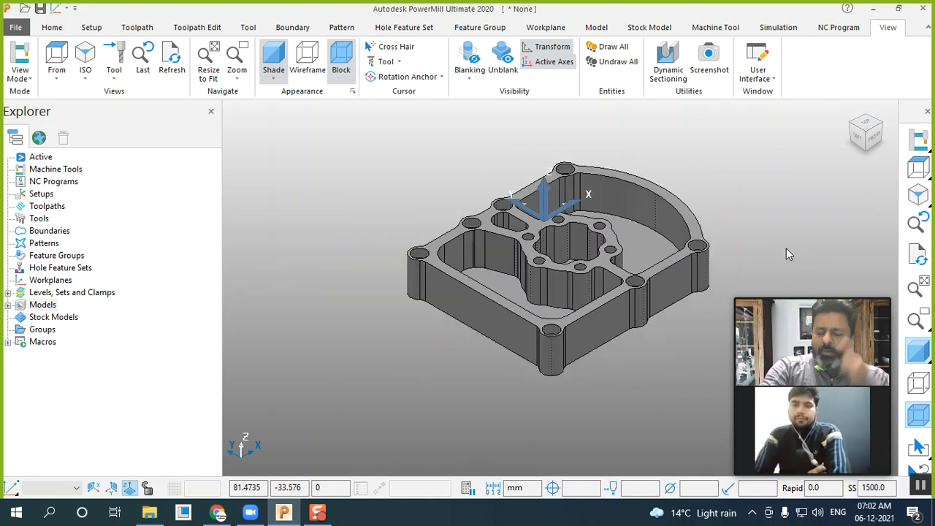
scroll(786, 249, "up", 1)
left_click_drag(832, 297, 161, 289)
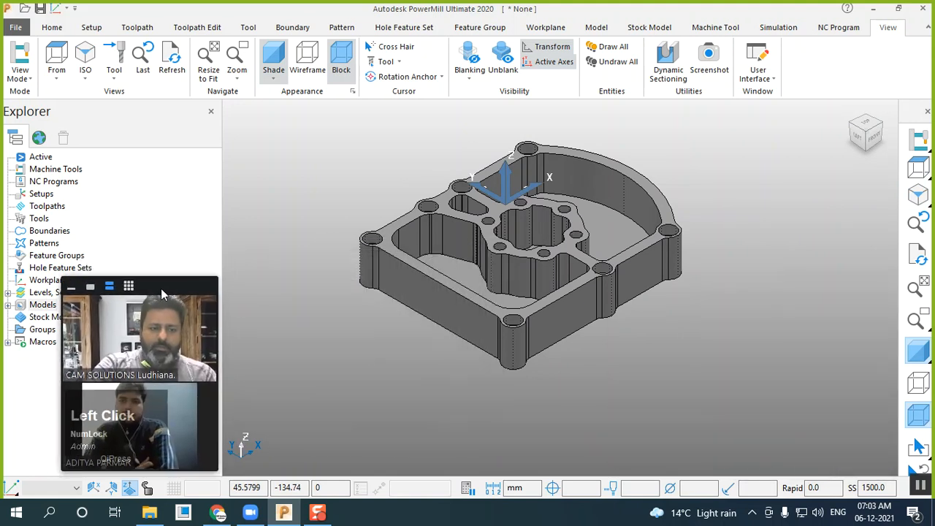
left_click_drag(151, 429, 353, 415)
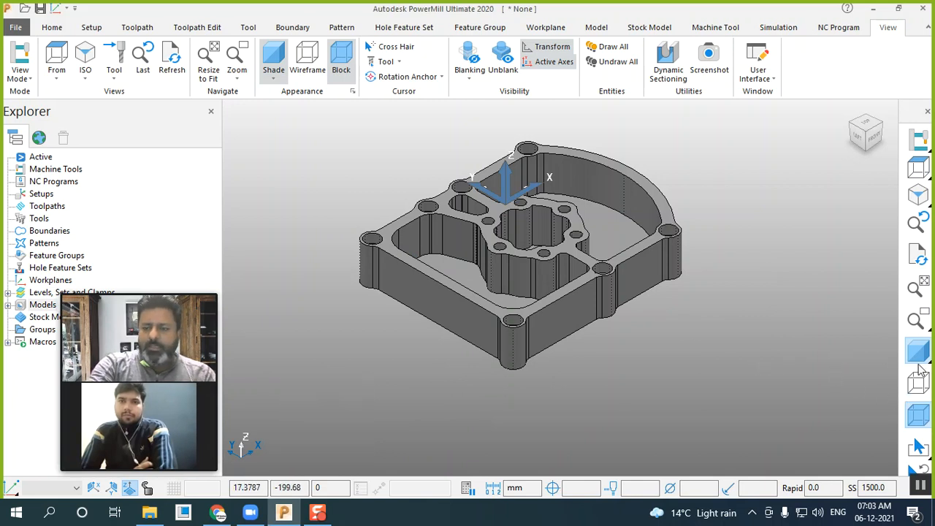
Switch the frame model's display to multicolour shading
mouse_move(922, 366)
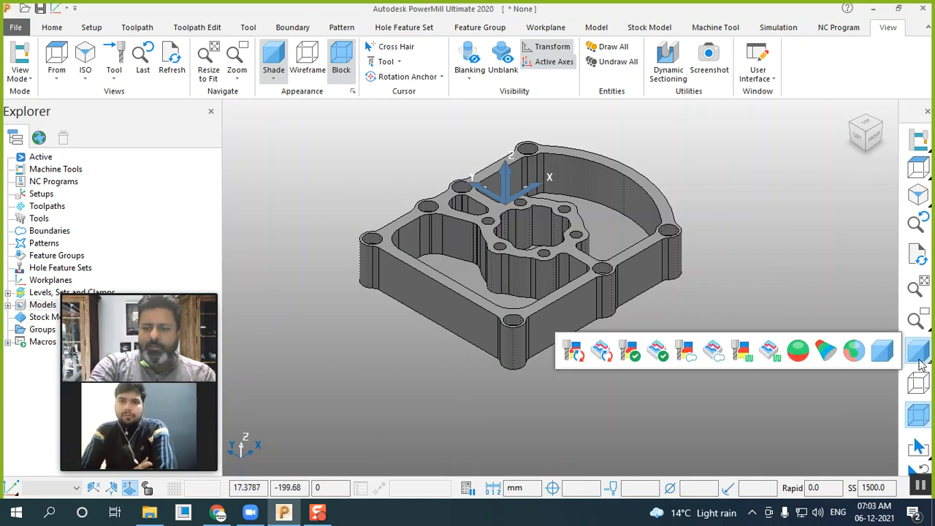
left_click(854, 352)
scroll(752, 365, "down", 3)
scroll(722, 334, "up", 2)
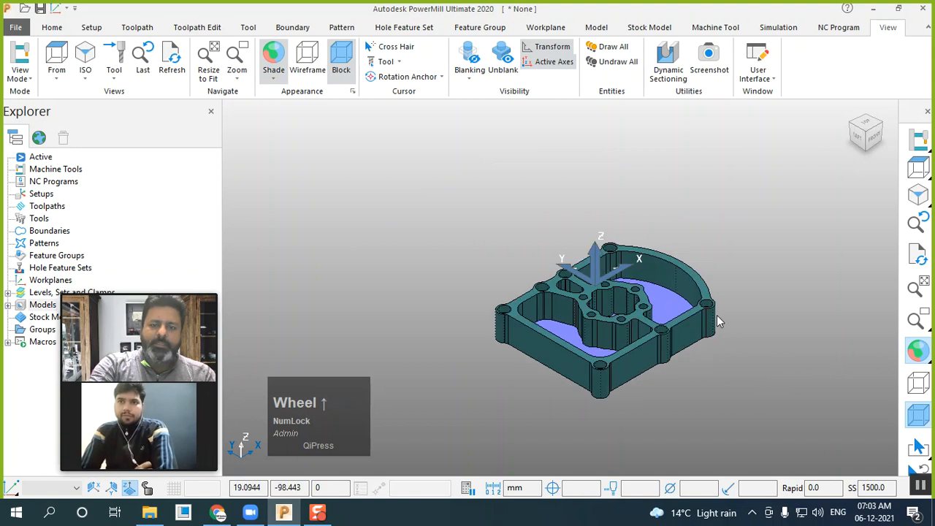
scroll(716, 315, "up", 1)
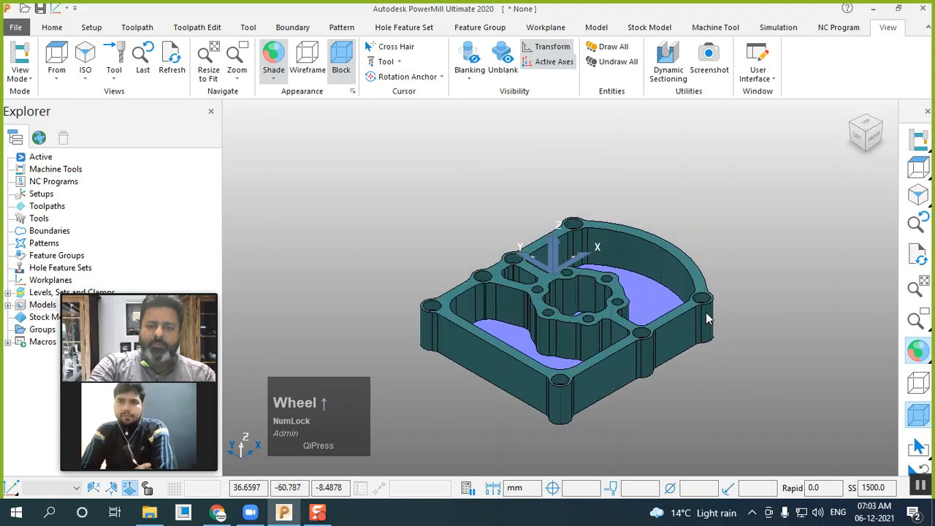
Expand the Models group in the Explorer and select the Frame Demo model
left_click_drag(187, 301, 361, 277)
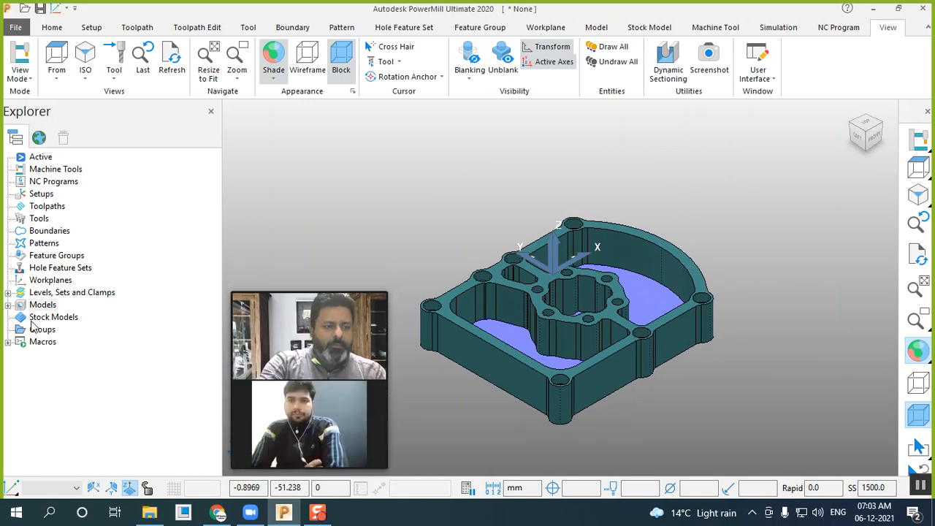
left_click(8, 305)
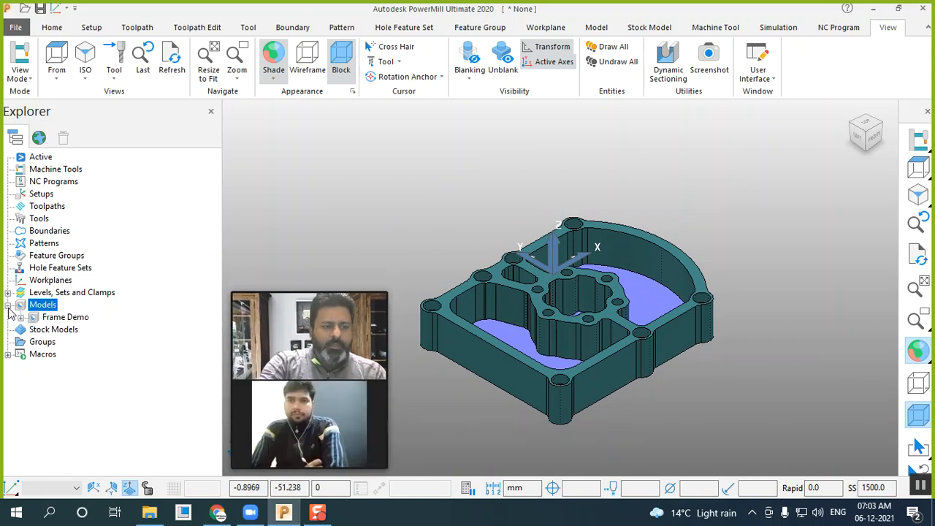
left_click(65, 319)
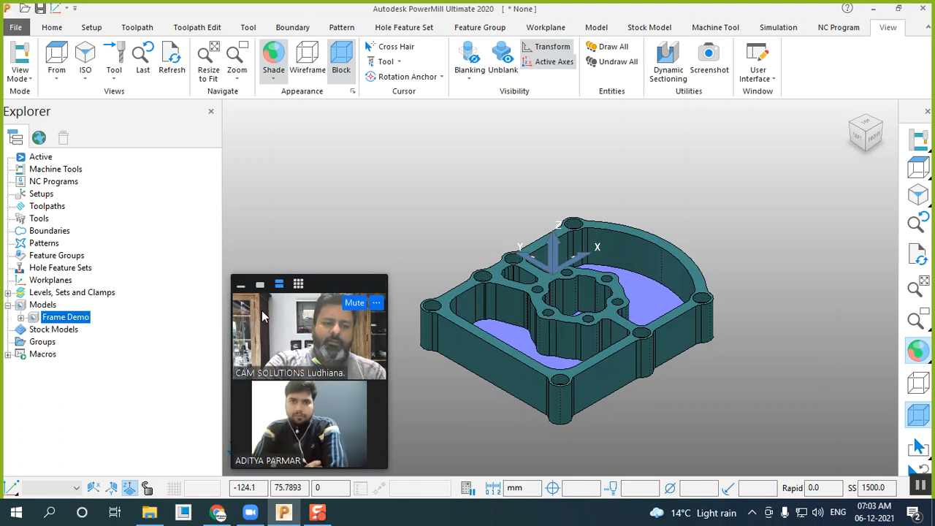
left_click_drag(338, 283, 835, 286)
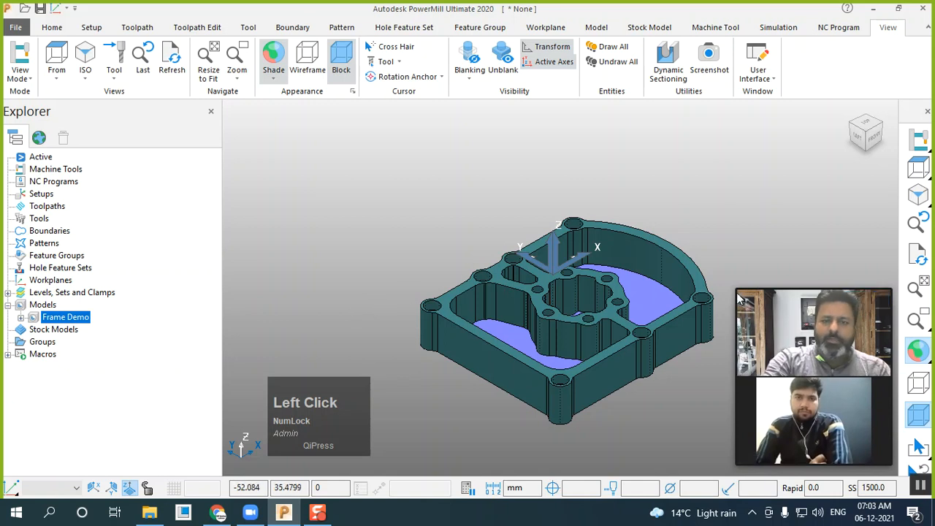
scroll(692, 343, "down", 2)
left_click(684, 375)
scroll(690, 373, "up", 1)
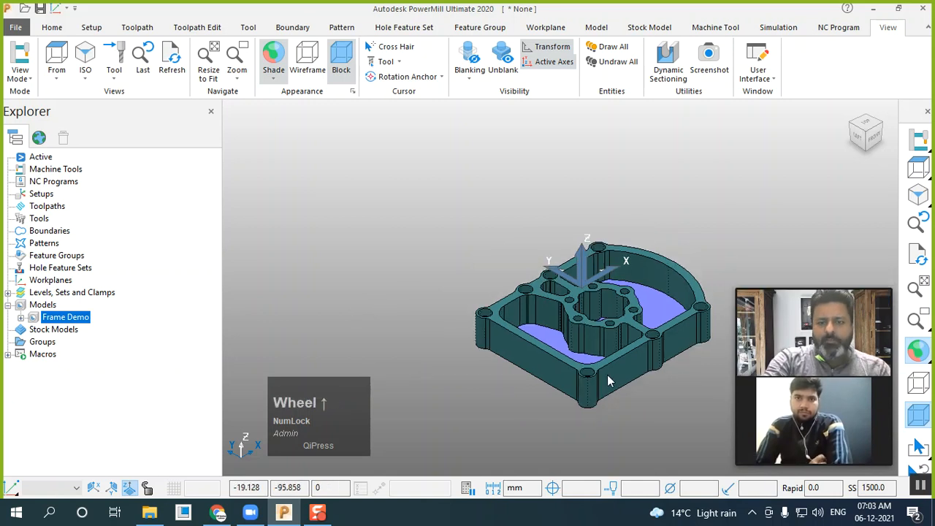
scroll(616, 347, "up", 1)
scroll(618, 358, "up", 1)
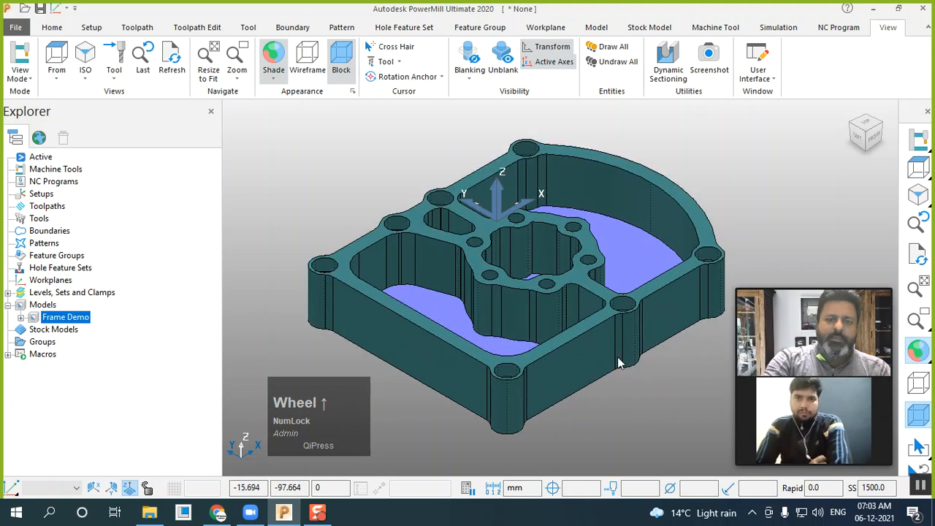
scroll(617, 356, "up", 1)
scroll(509, 357, "down", 1)
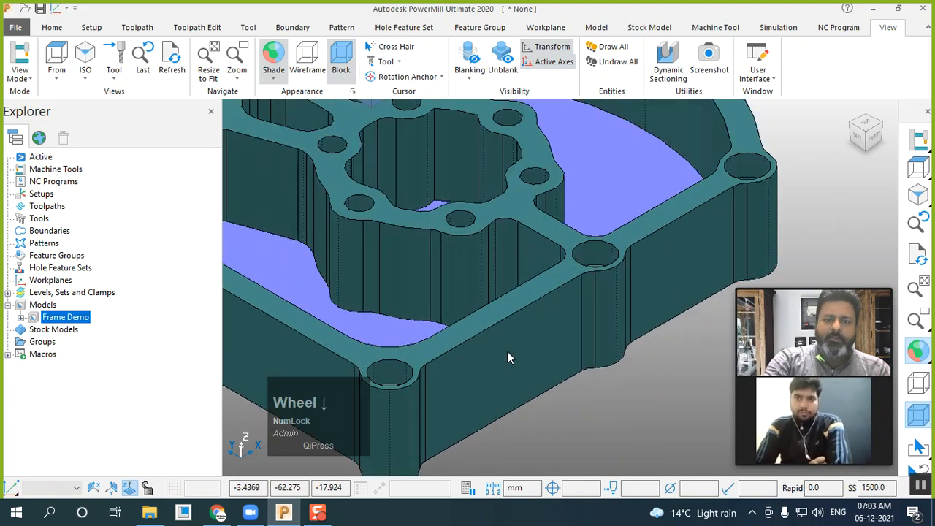
Switch the frame model's display from multicolour to plain shading
scroll(508, 352, "down", 1)
left_click(10, 308)
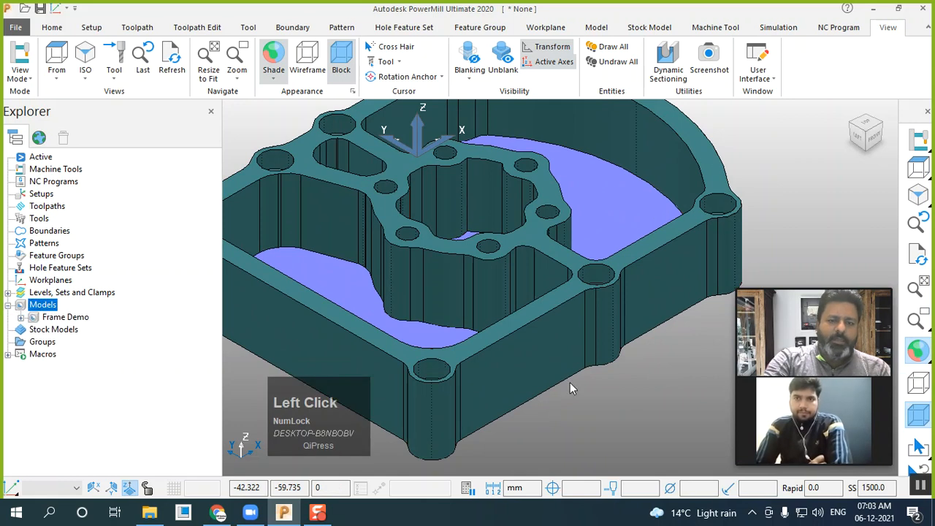
scroll(553, 382, "down", 1)
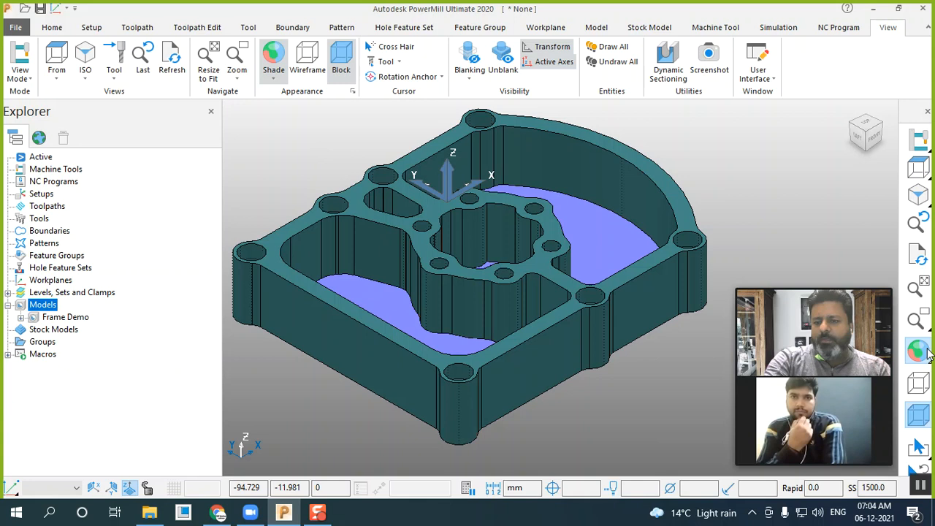
mouse_move(919, 352)
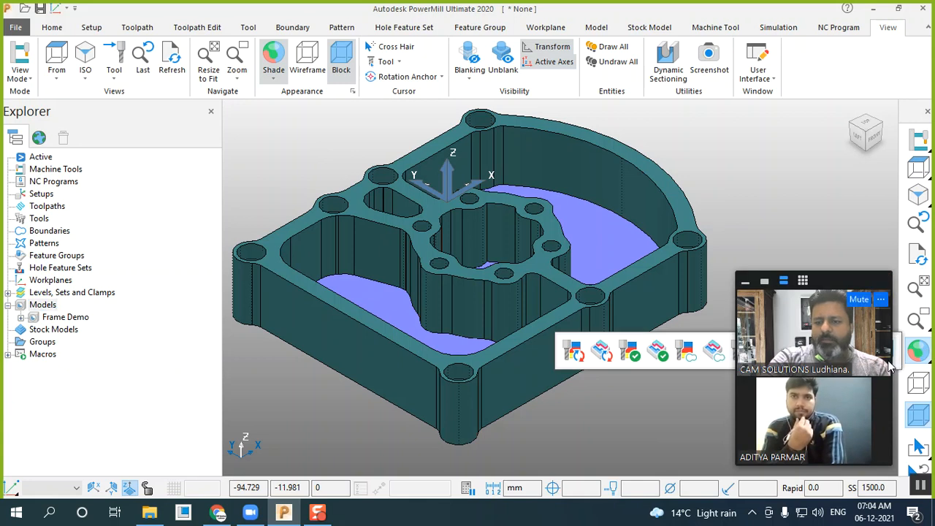
left_click(897, 361)
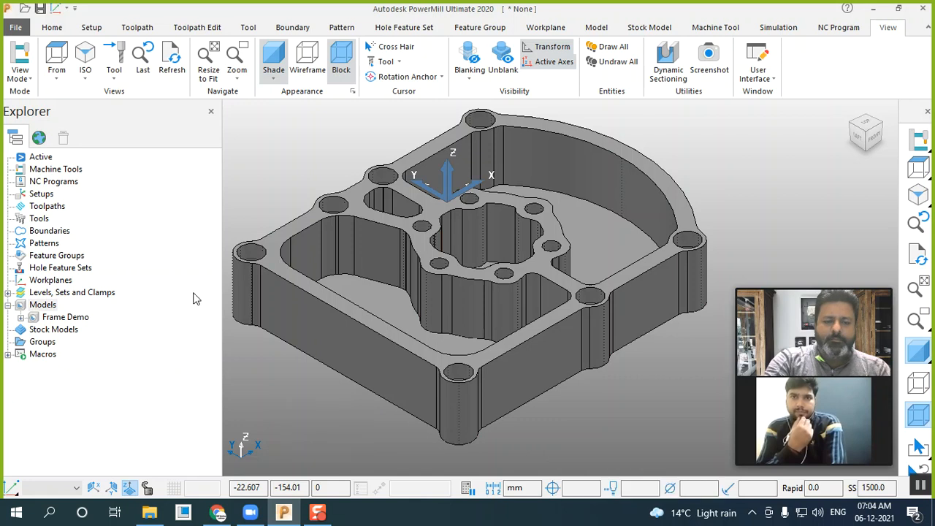
Display the frame model with draft angle shading
mouse_move(223, 211)
left_mouse_down()
mouse_move(139, 220)
mouse_move(234, 219)
mouse_move(225, 219)
left_mouse_up()
left_click_drag(847, 284, 170, 299)
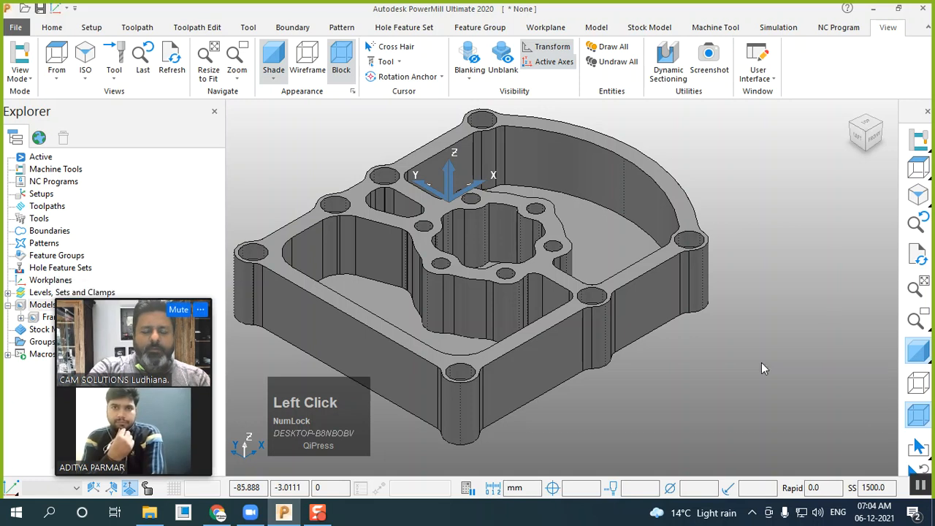
scroll(496, 289, "up", 2)
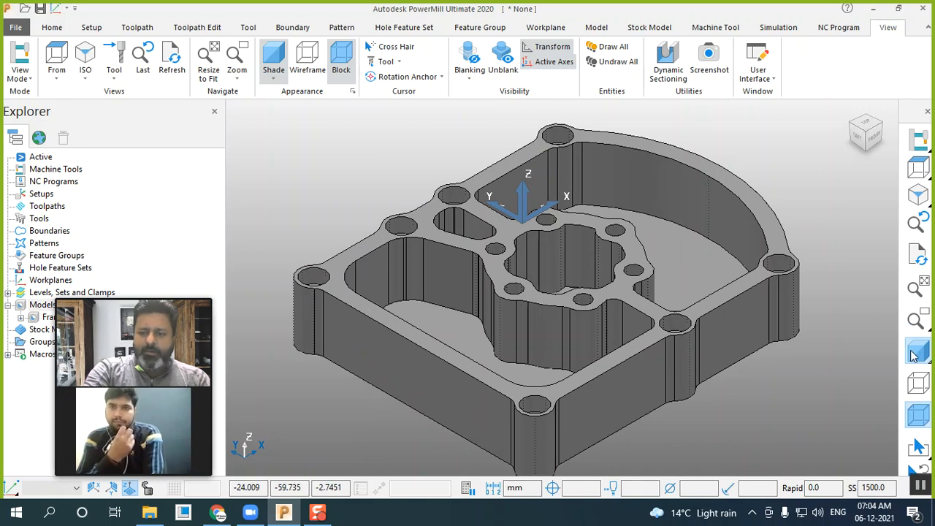
mouse_move(918, 352)
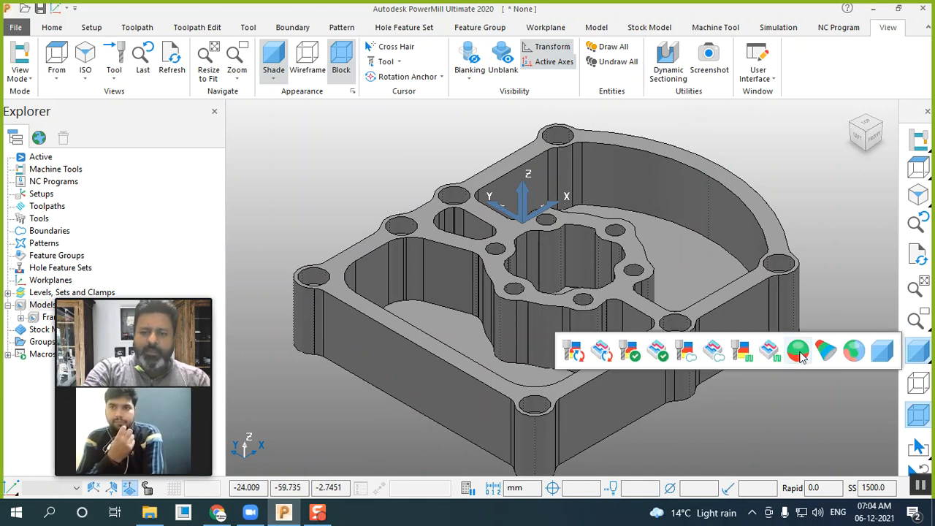
left_click(825, 354)
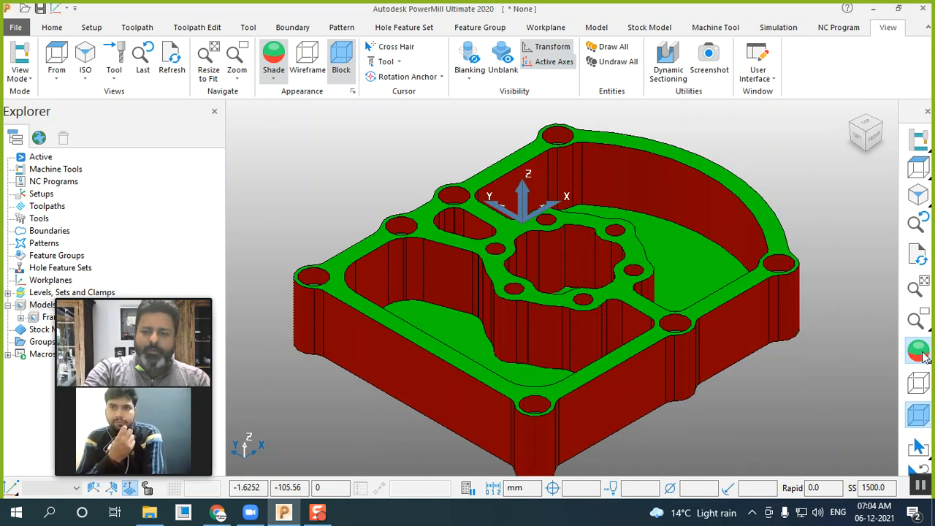
mouse_move(922, 355)
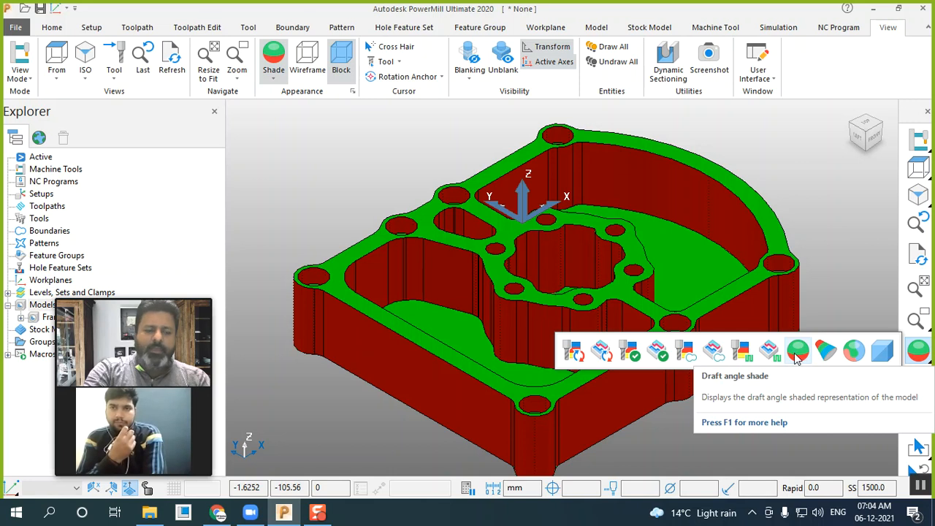
left_click(783, 222)
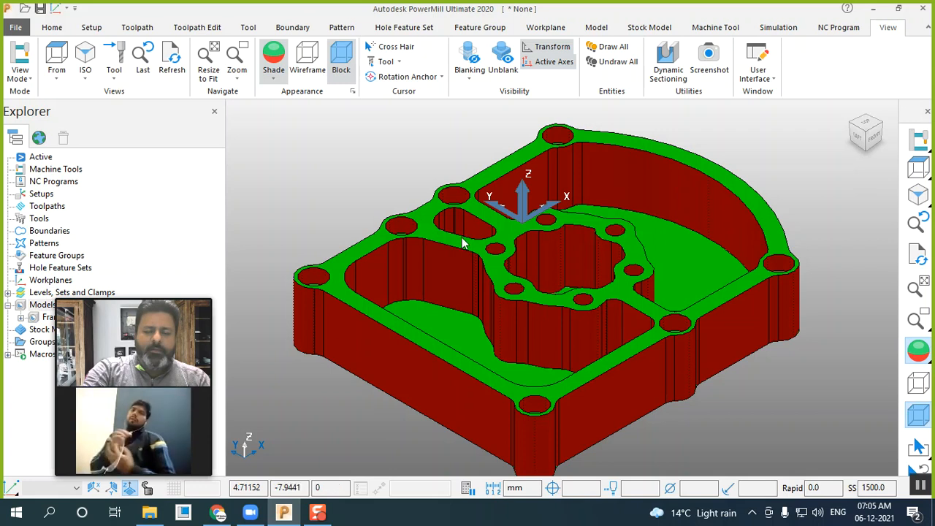
Close the frame model's project without saving the changes
left_click(16, 29)
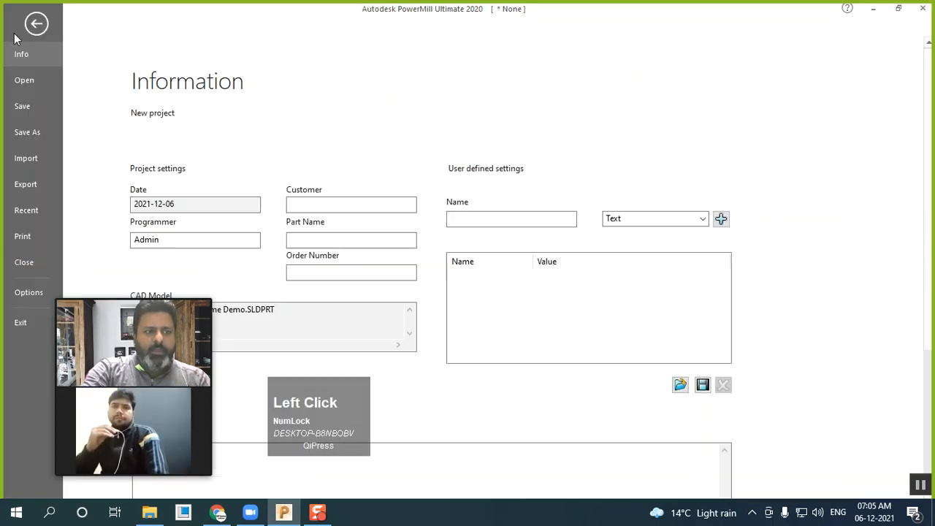
left_click(21, 264)
left_click_drag(115, 226, 381, 121)
left_click(373, 198)
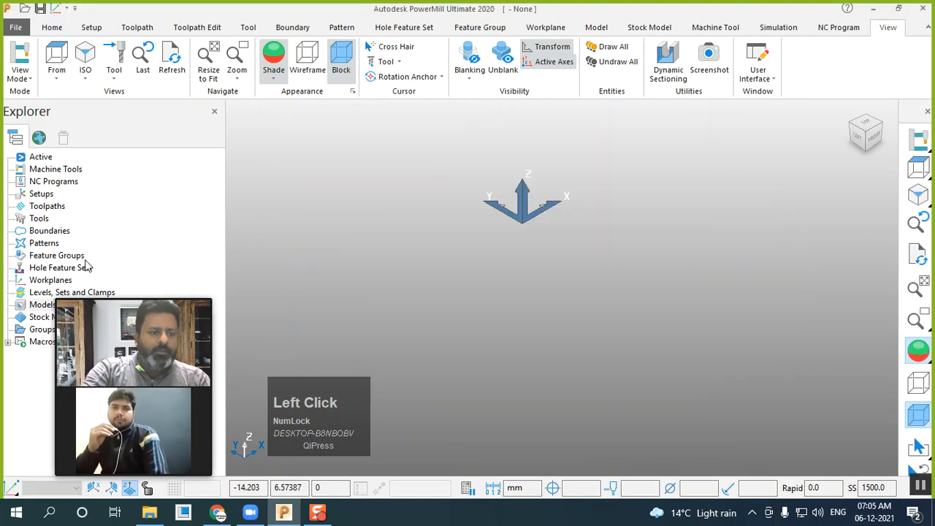
Import the model MILL3AX_2.SLDPRT from the Mill folder and dismiss the translation report
right_click(42, 304)
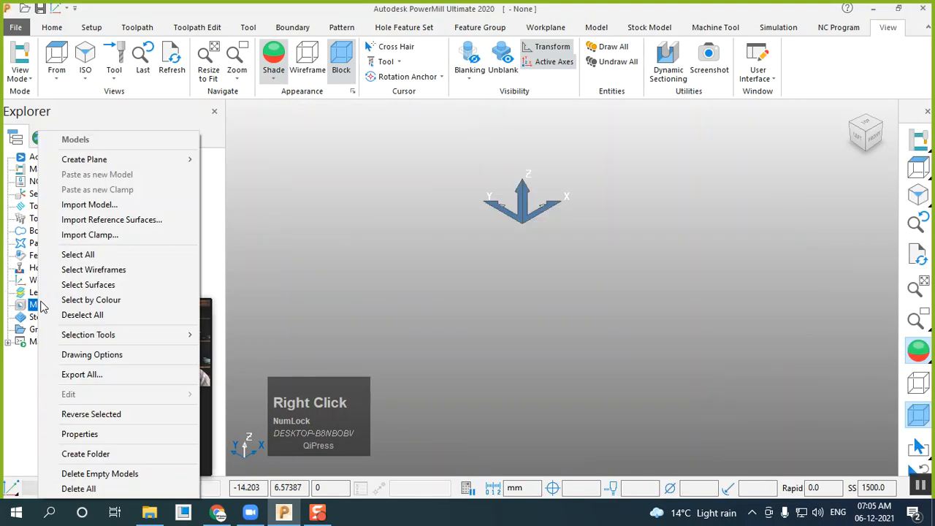
left_click(102, 210)
scroll(529, 327, "down", 5)
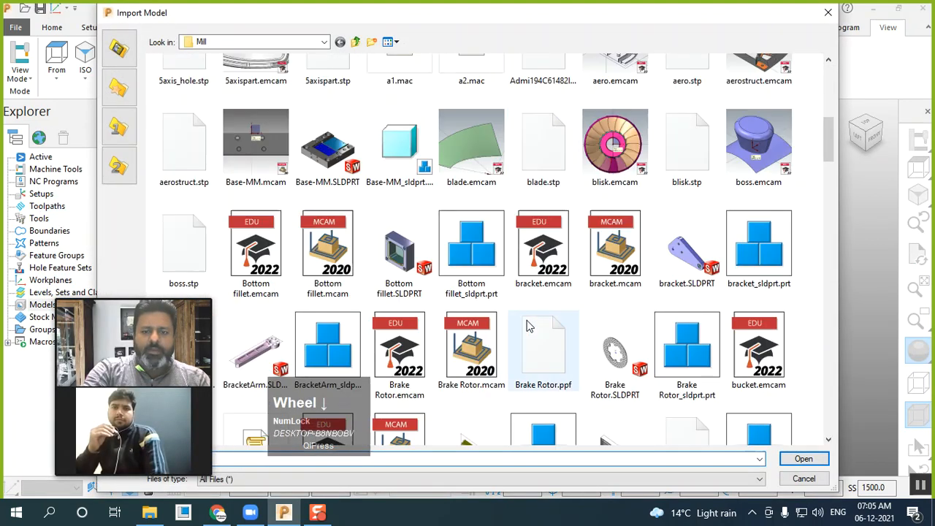
scroll(530, 327, "down", 9)
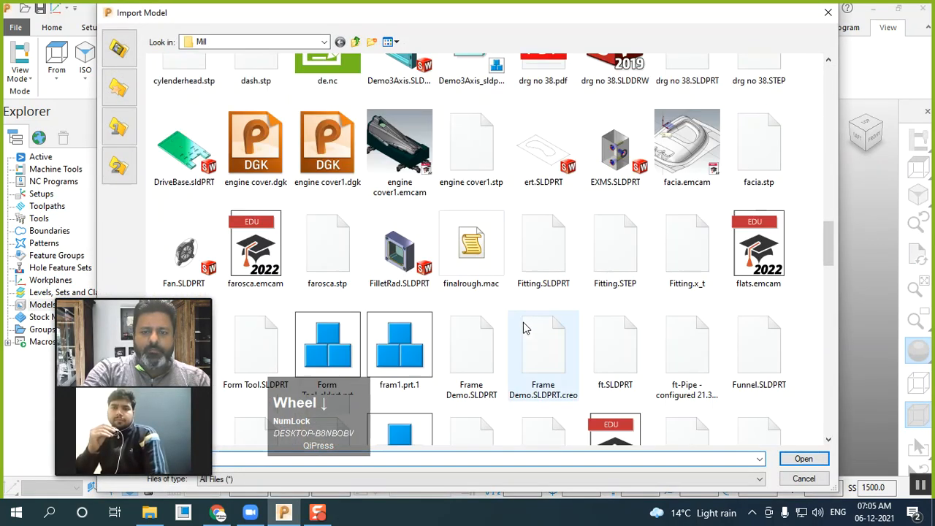
scroll(523, 329, "down", 2)
scroll(523, 327, "down", 3)
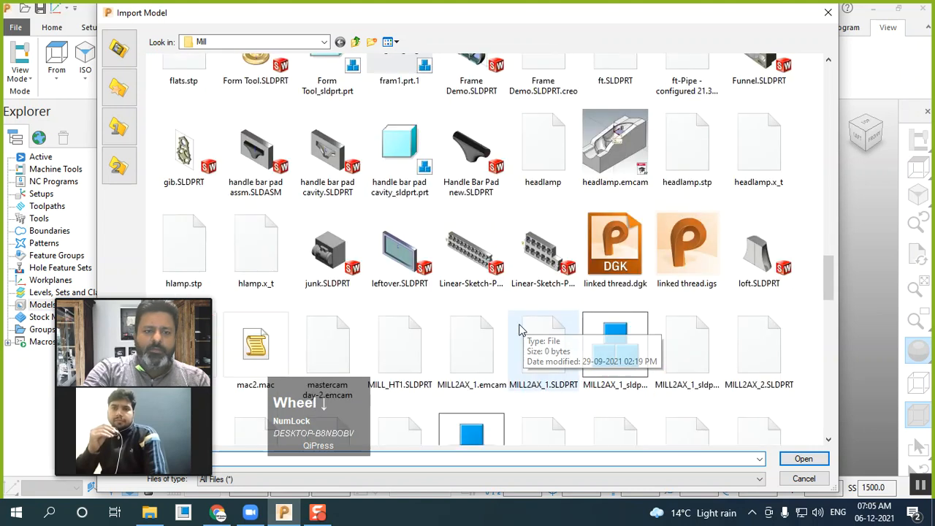
scroll(518, 331, "down", 1)
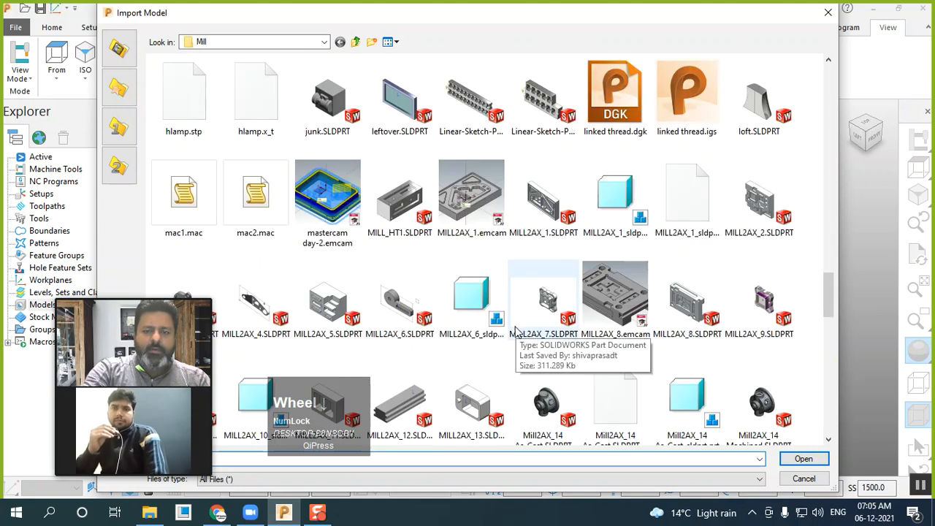
scroll(517, 330, "down", 3)
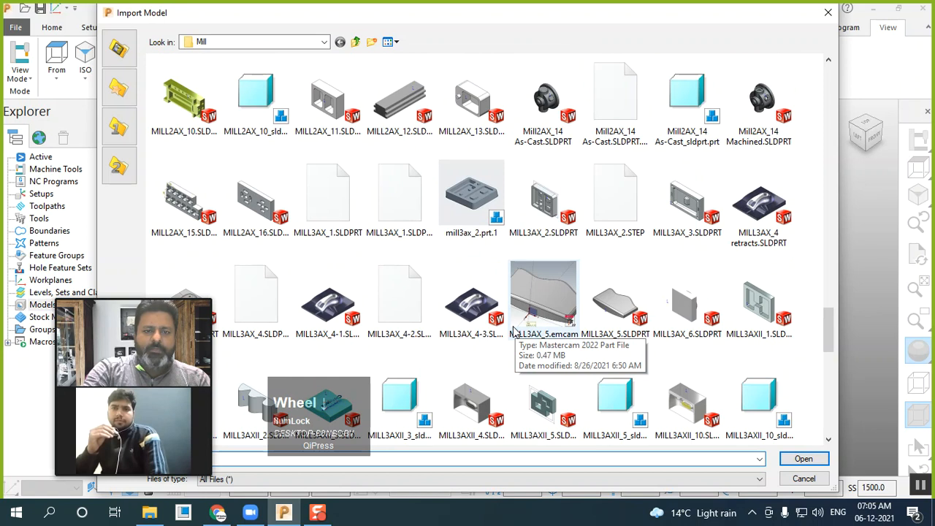
left_click(542, 208)
left_click(802, 459)
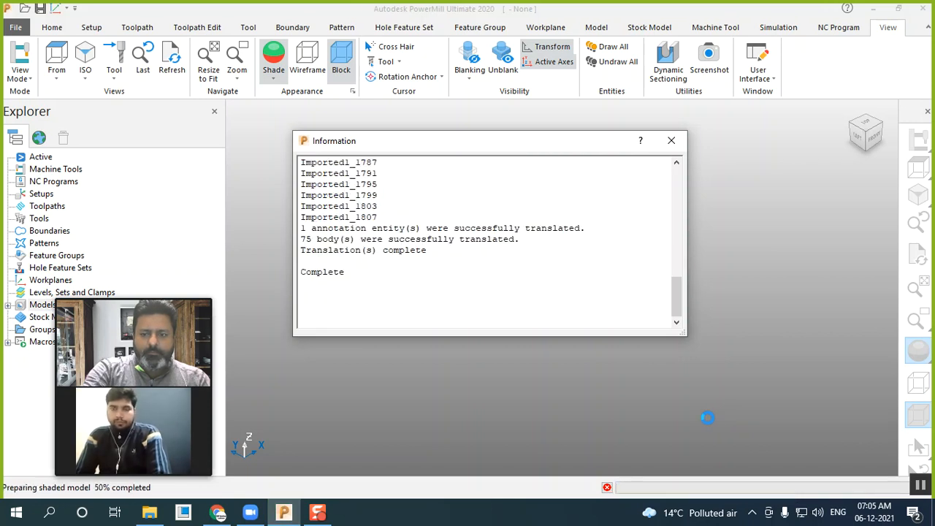
left_click(670, 140)
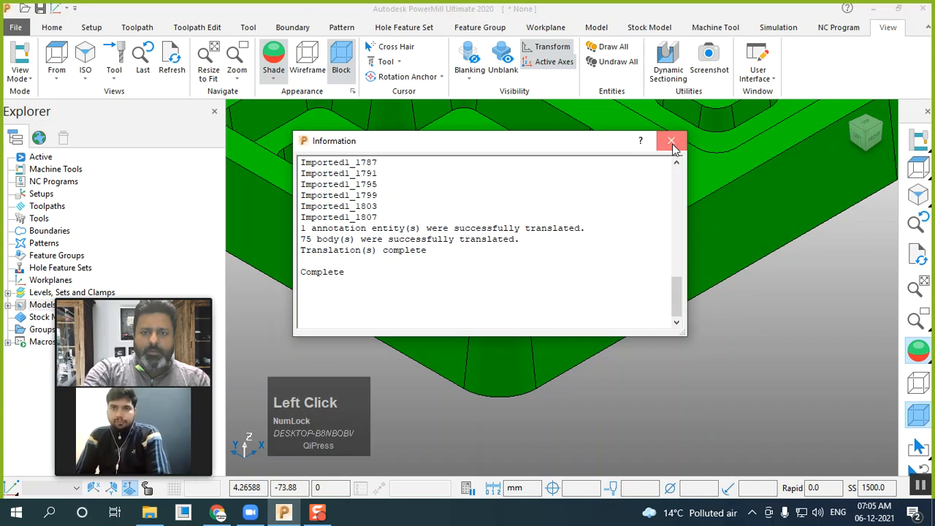
Examine the draft-shaded part by orbiting it and viewing it from the top, the bottom and an isometric direction
scroll(694, 356, "down", 3)
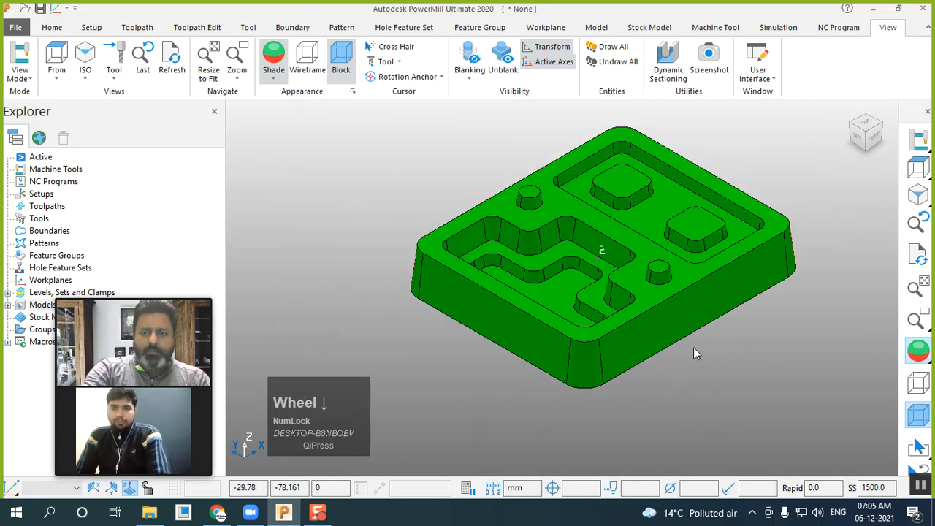
scroll(764, 233, "up", 2)
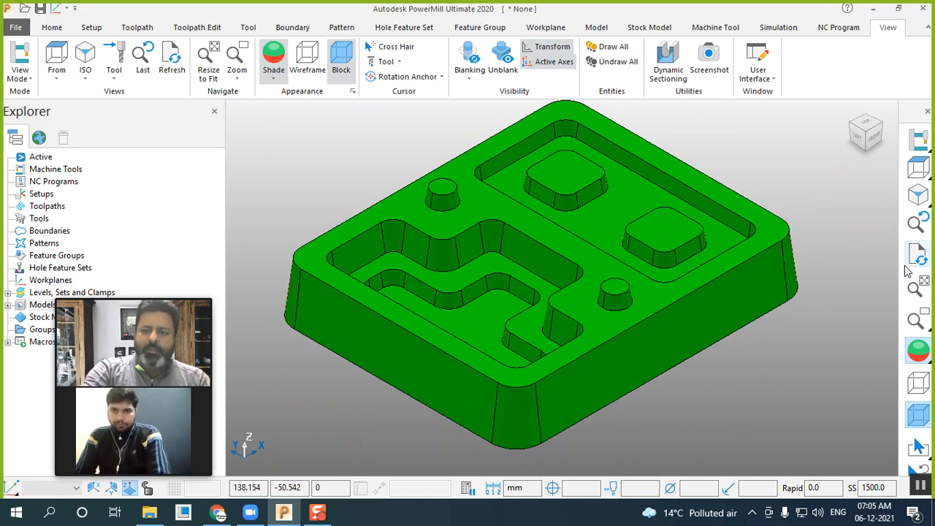
middle_click(554, 375)
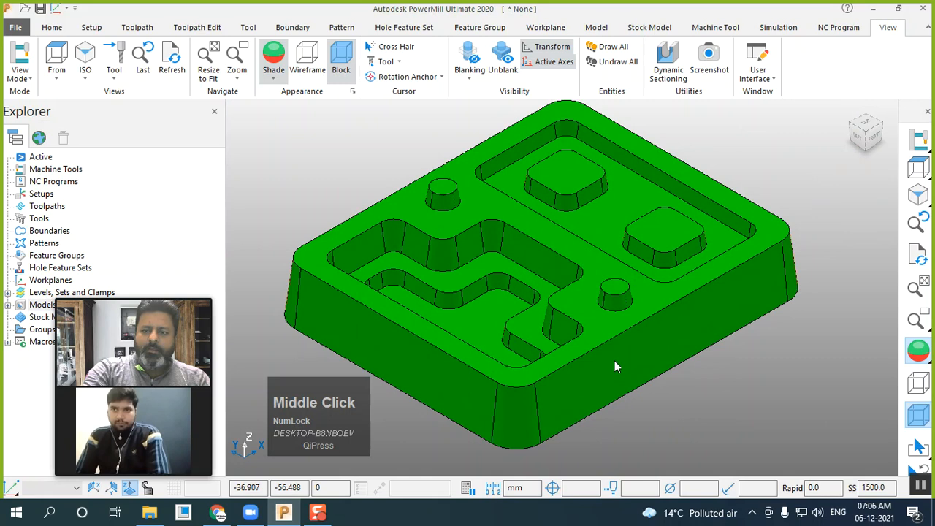
middle_click_drag(684, 382, 595, 348)
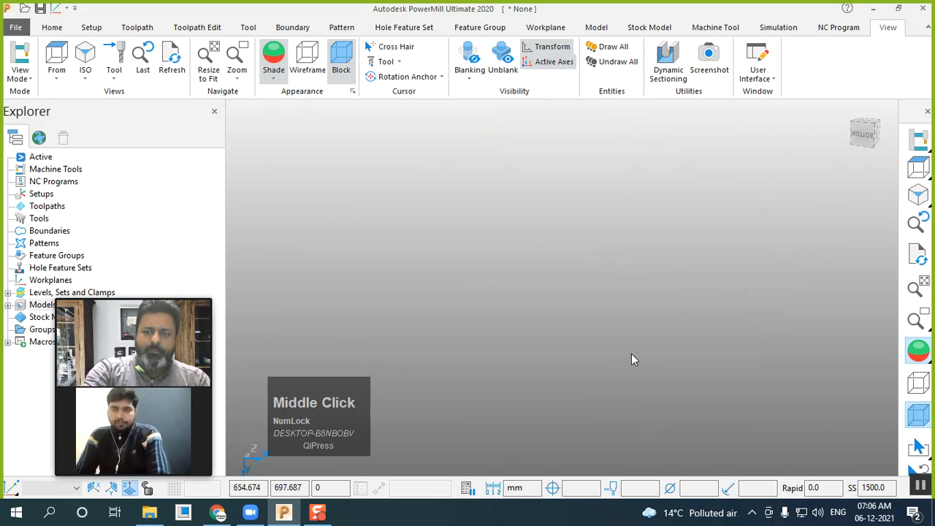
left_click(919, 168)
mouse_move(921, 168)
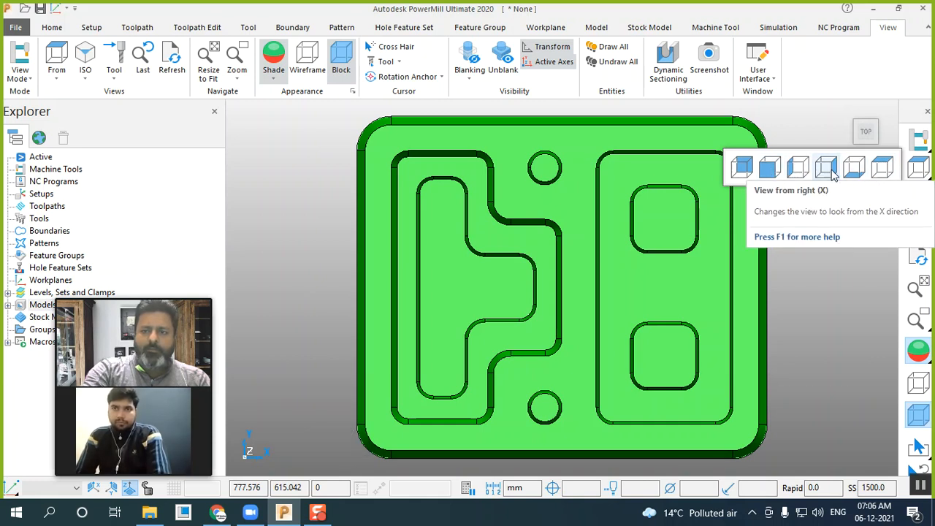
left_click(853, 169)
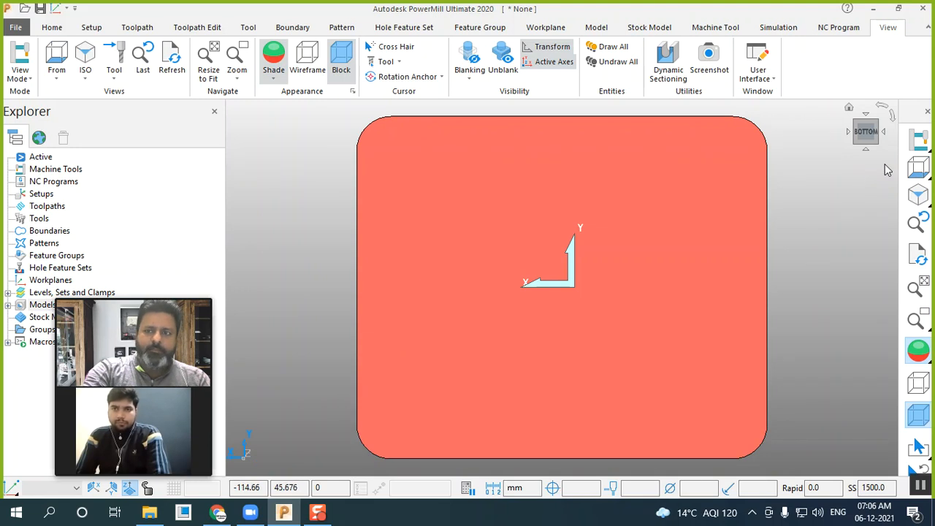
left_click(915, 194)
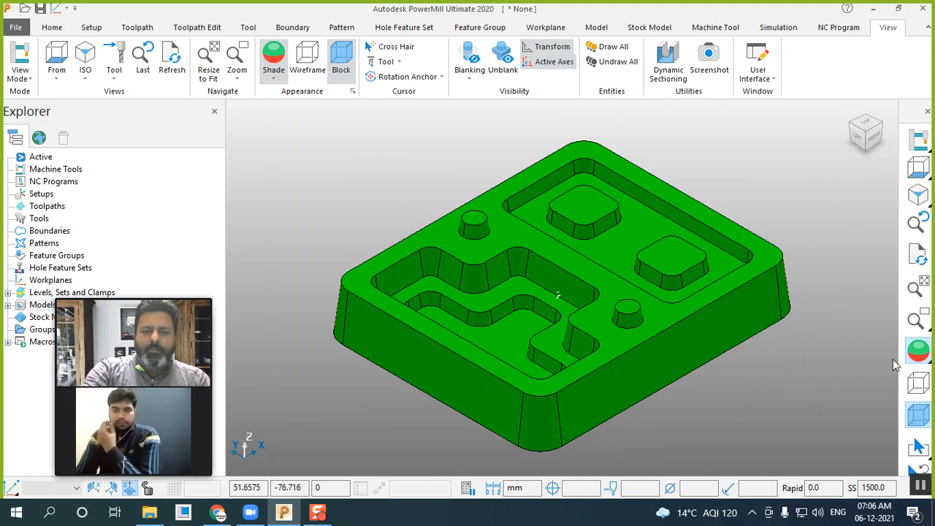
Turn off the part's shading and delete all models from the project
left_click(919, 352)
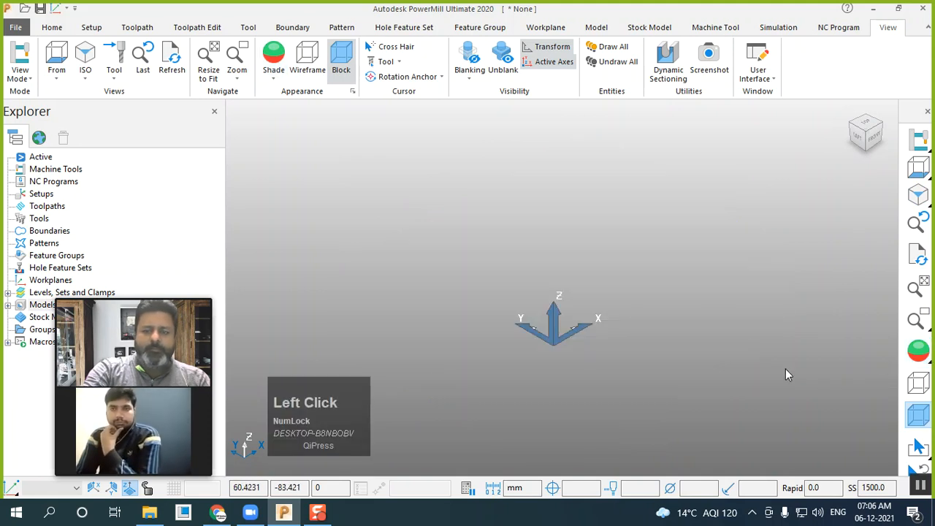
left_click(7, 305)
right_click(41, 307)
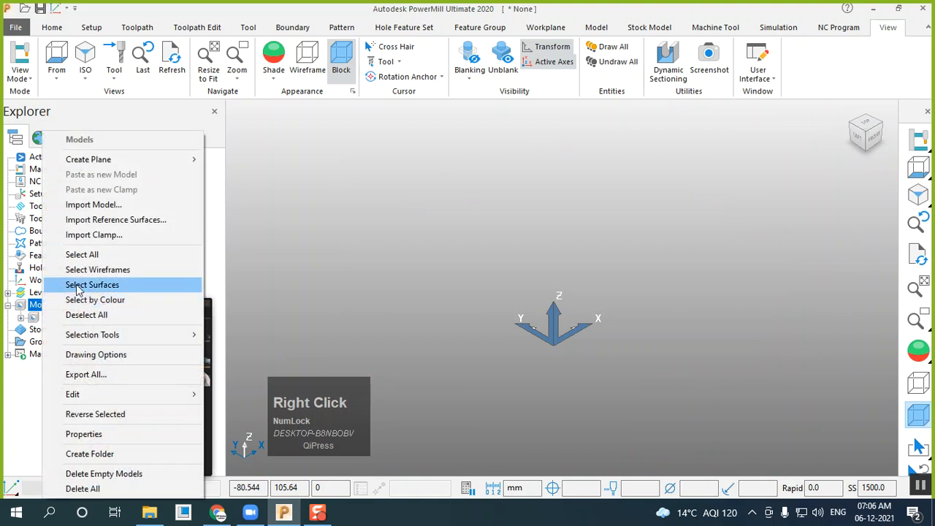
left_click(103, 494)
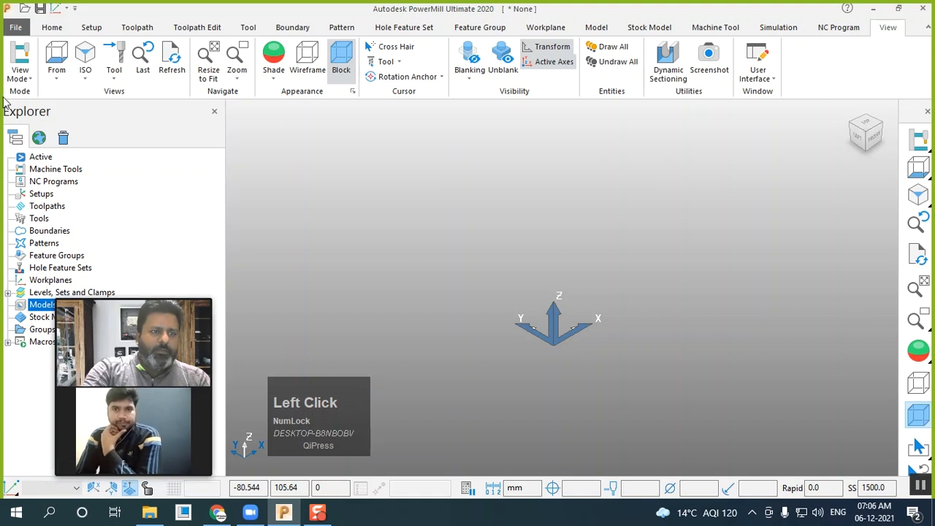
Close the emptied project without saving the changes
left_click(16, 27)
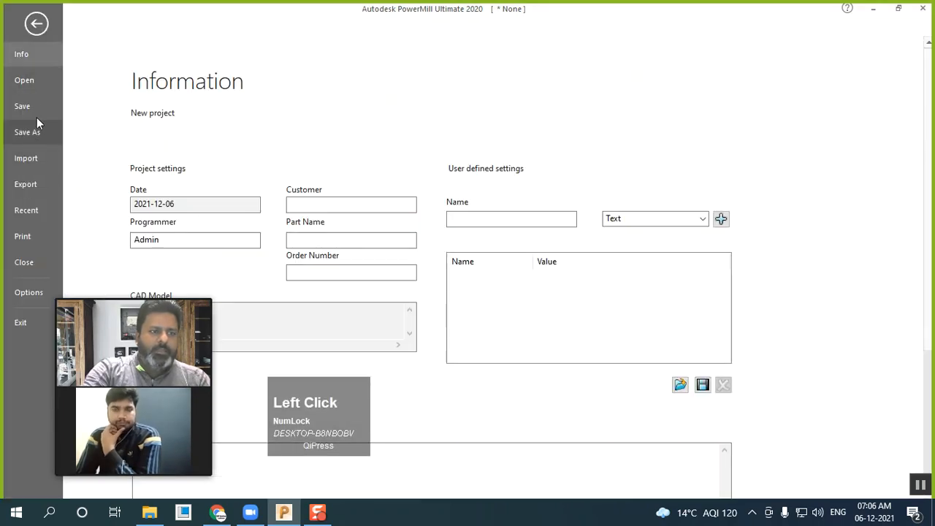
left_click(24, 265)
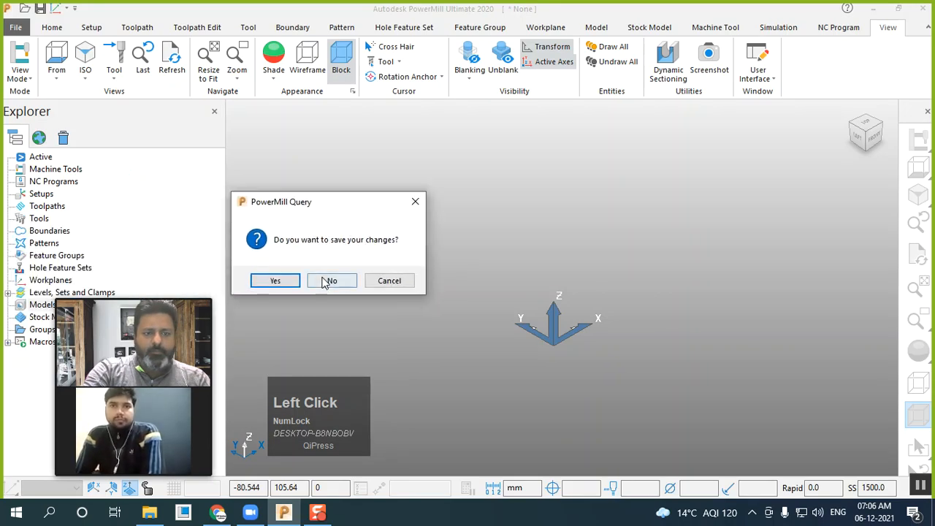
left_click(328, 279)
Import the model Frame Demo.SLDPRT from the Mill folder and dismiss the translation report
right_click(35, 306)
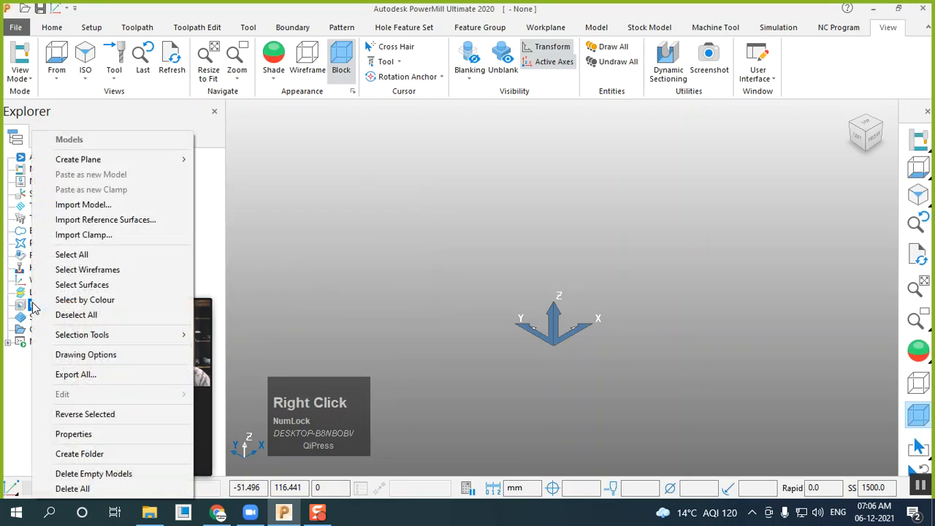
left_click(84, 205)
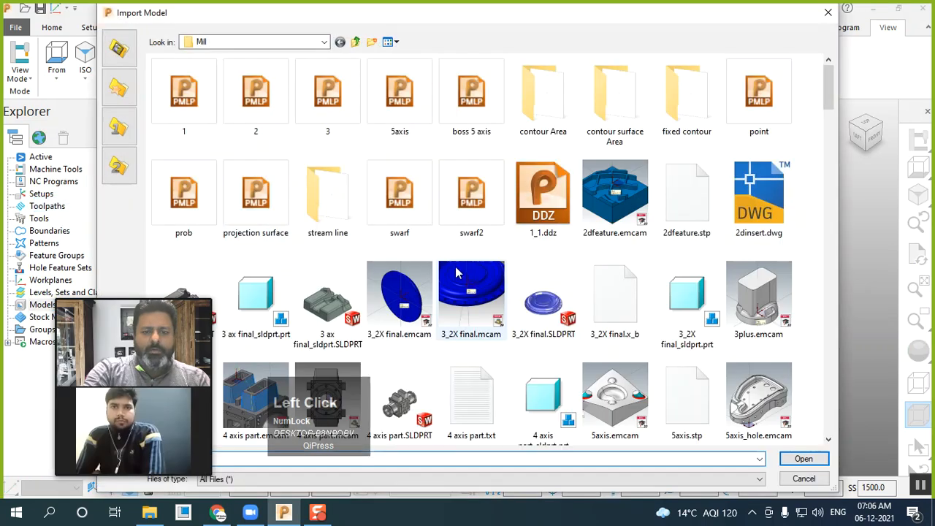
scroll(500, 291, "down", 3)
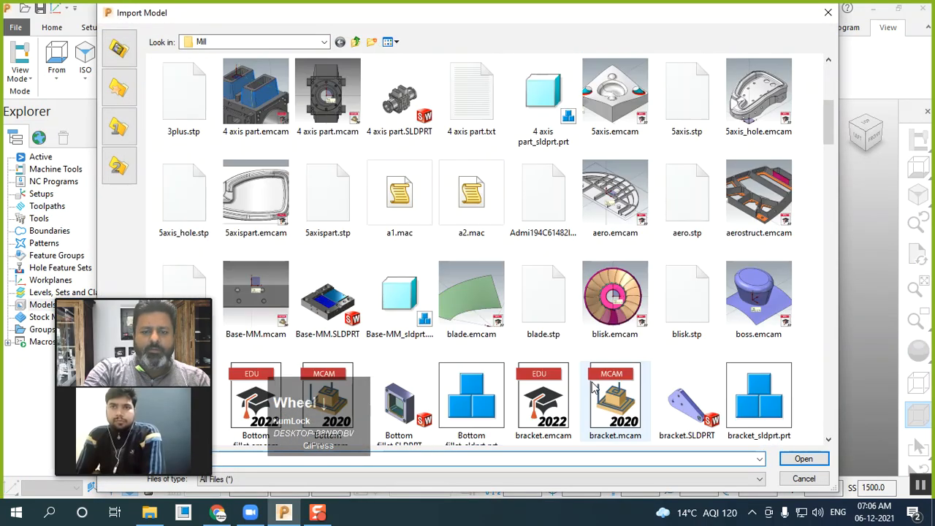
scroll(593, 367, "down", 3)
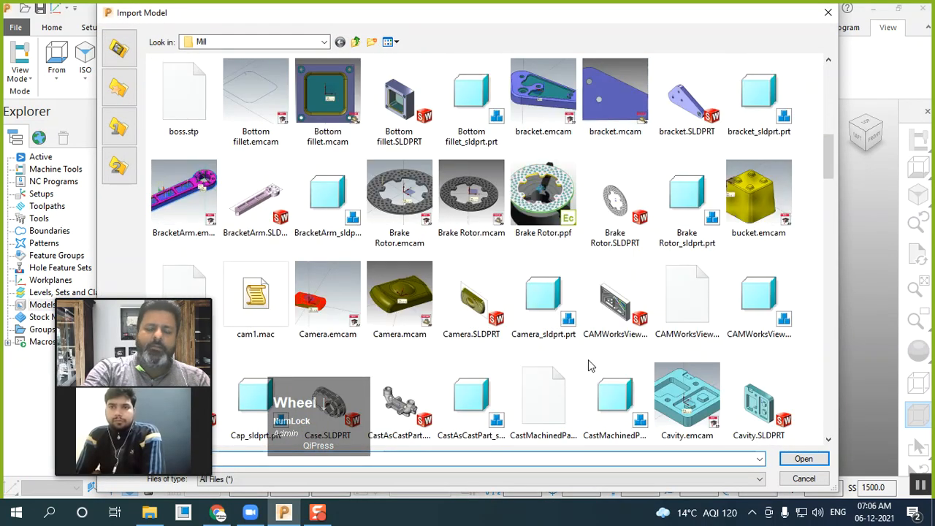
scroll(584, 366, "down", 3)
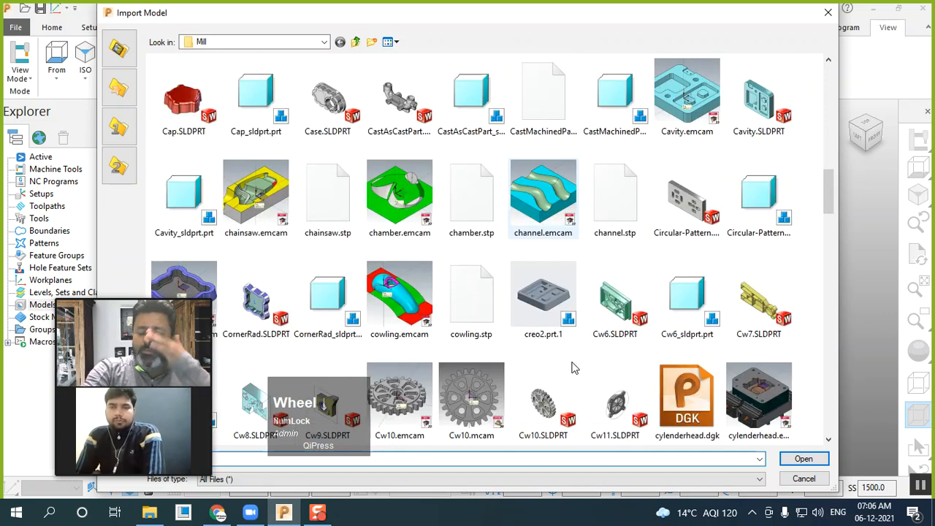
scroll(574, 363, "down", 3)
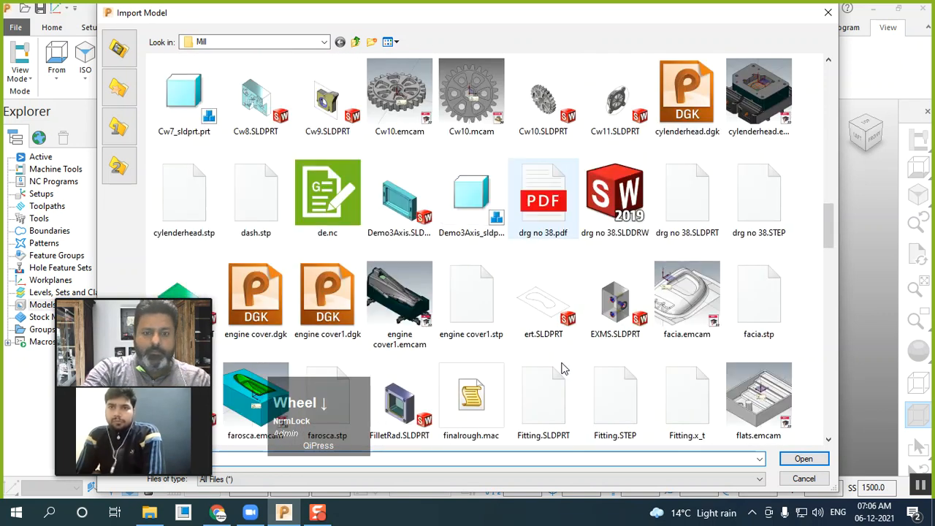
left_click(391, 305)
left_click(471, 299)
left_click(673, 311)
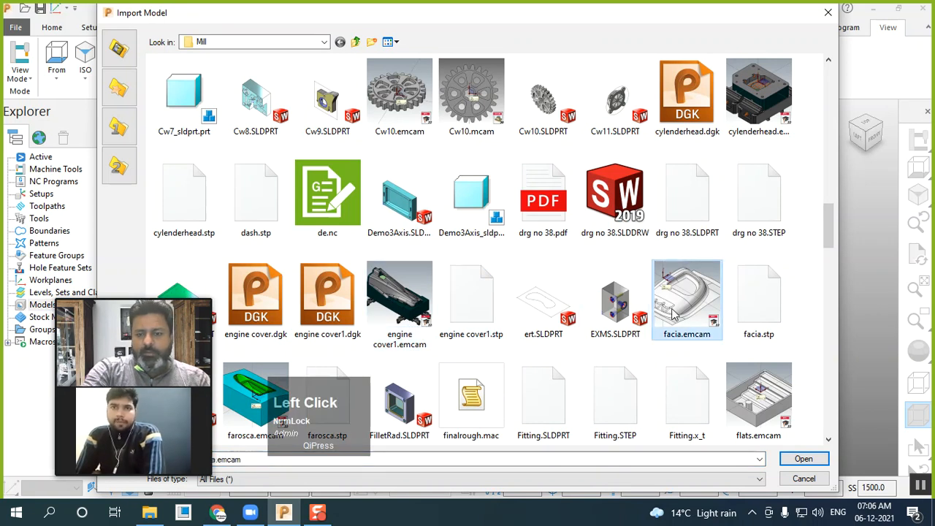
scroll(571, 351, "down", 2)
left_click(491, 354)
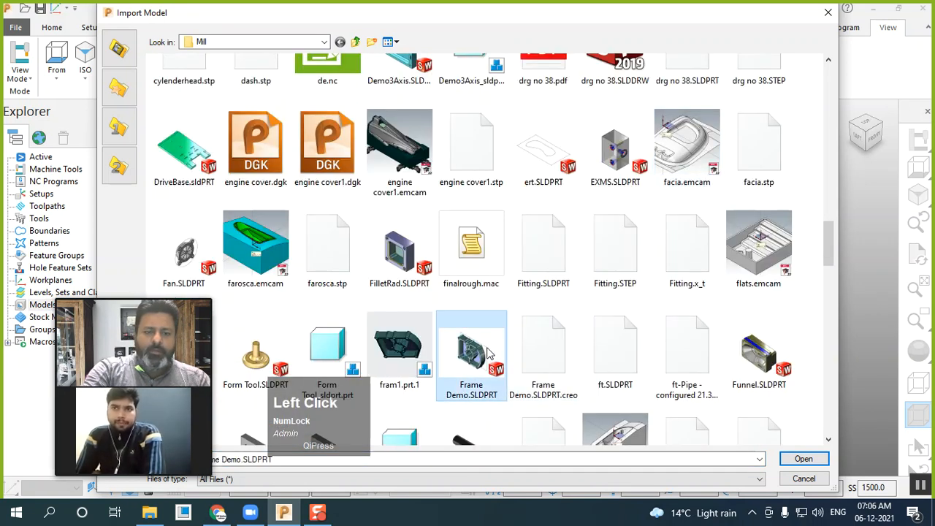
scroll(506, 353, "down", 2)
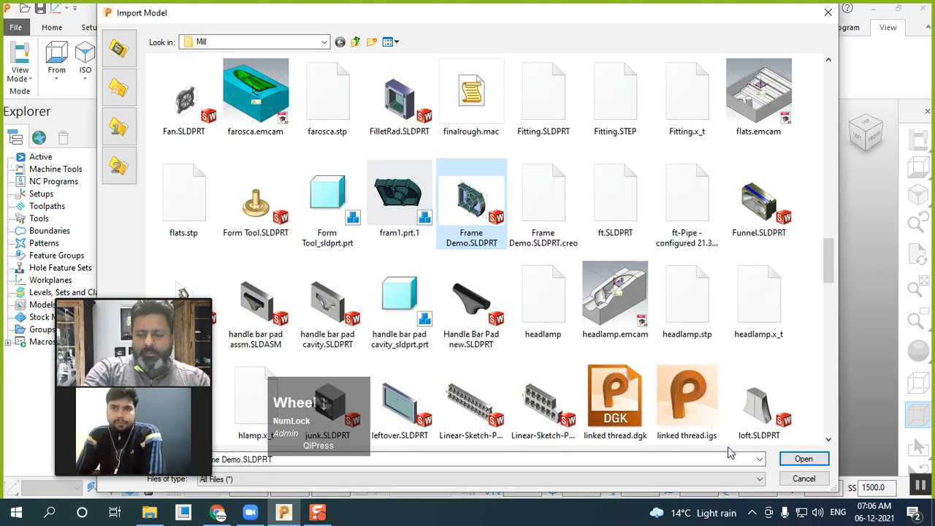
left_click(803, 459)
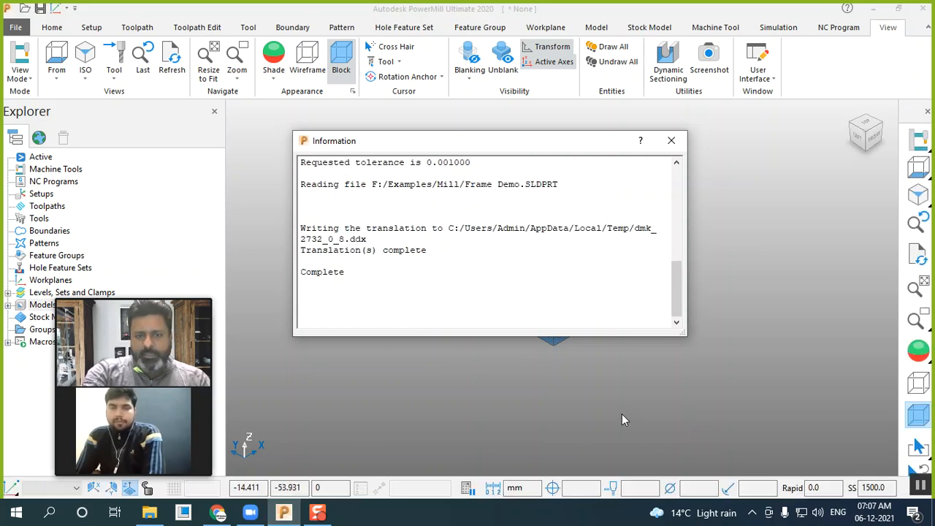
left_click(671, 140)
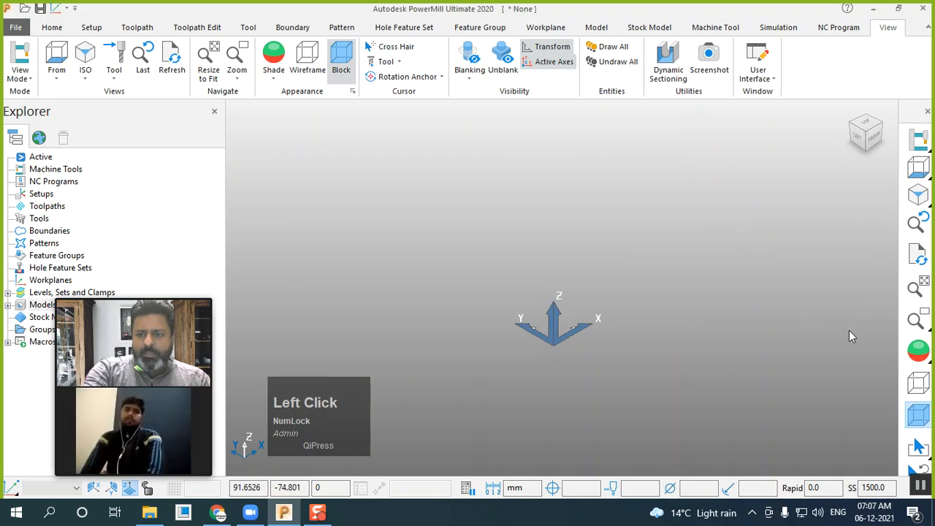
Replace the frame part's draft angle shading with plain shading
left_click(913, 353)
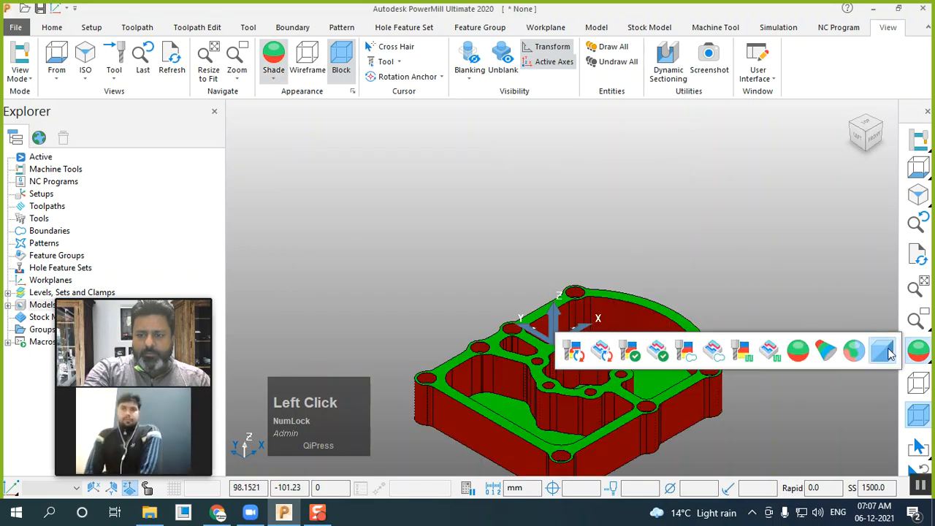
left_click(882, 351)
scroll(649, 282, "down", 2)
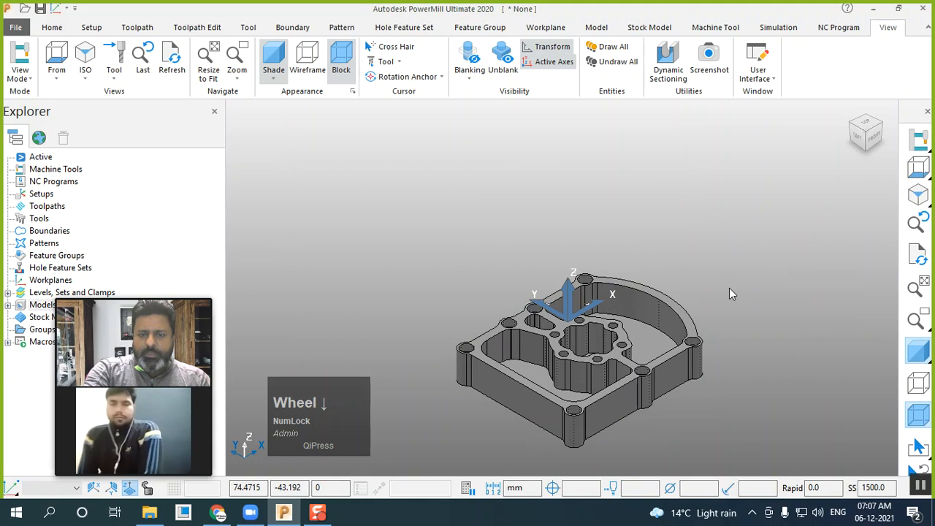
scroll(629, 444, "up", 2)
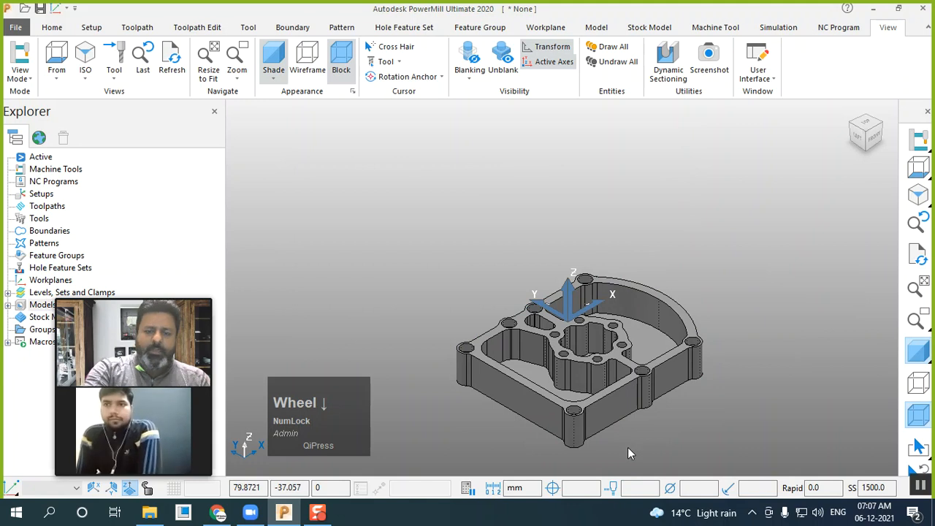
scroll(627, 448, "up", 1)
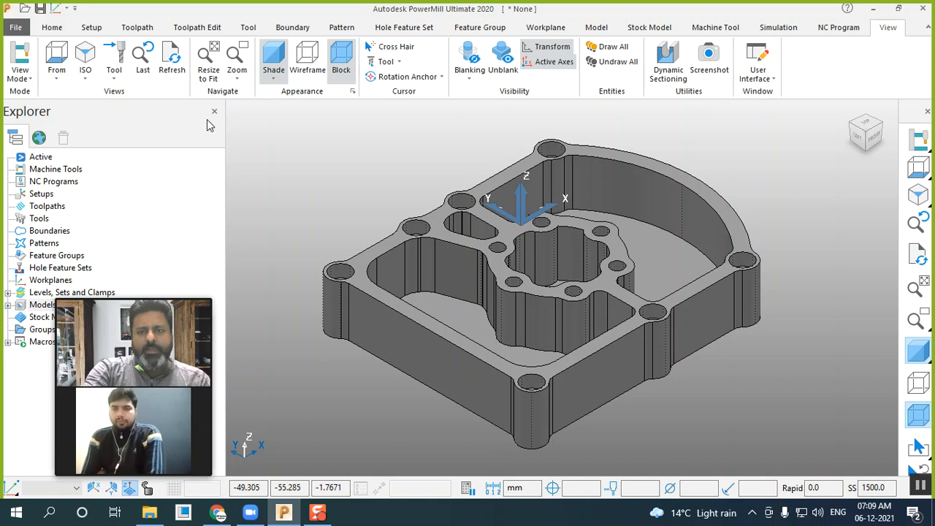
Measure the diameter of the front corner hole on the part's top face and close the measuring tool
left_click(45, 28)
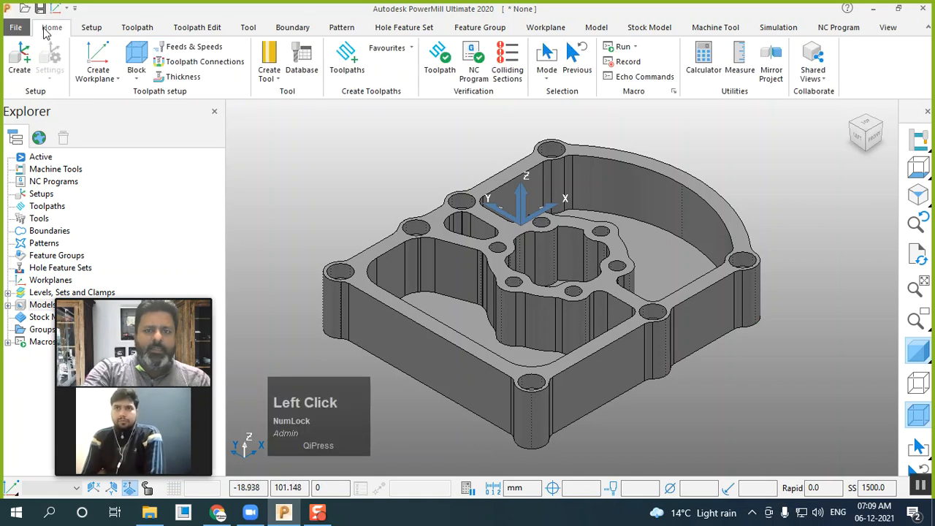
left_click(742, 66)
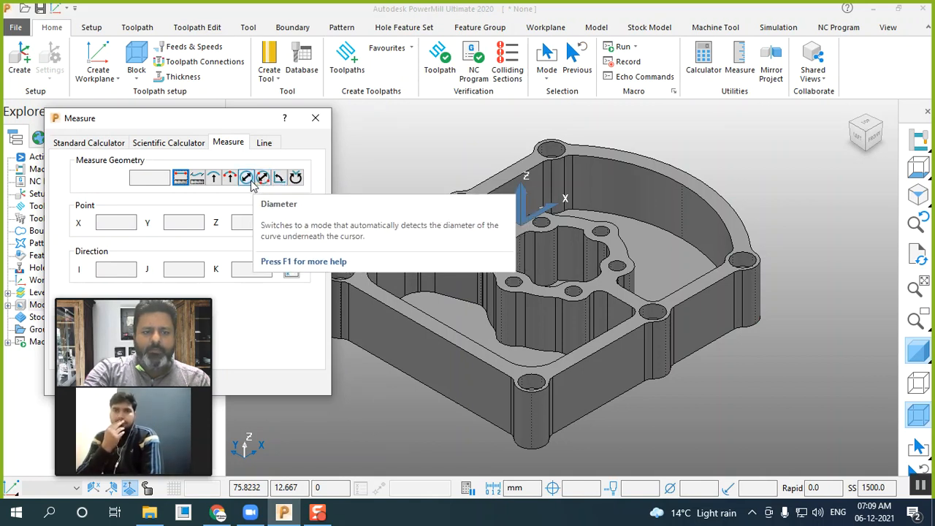
left_click(251, 179)
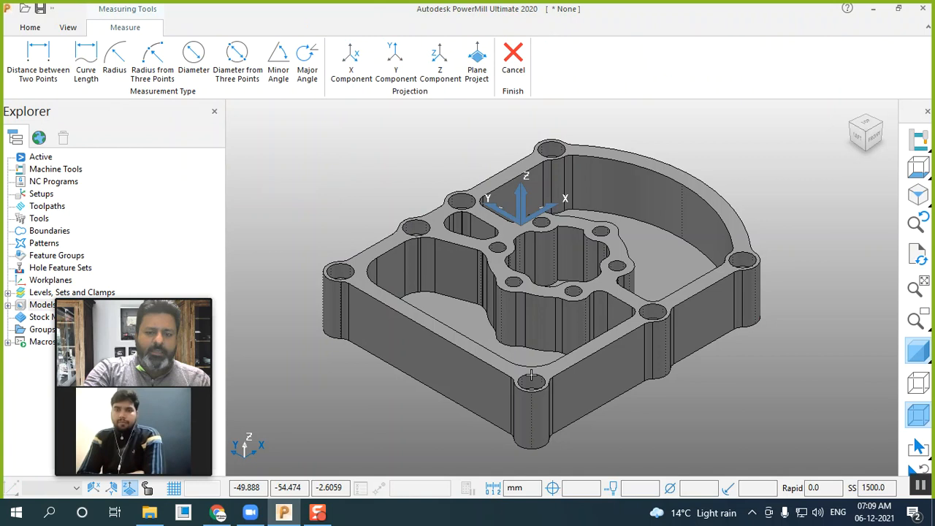
mouse_move(531, 374)
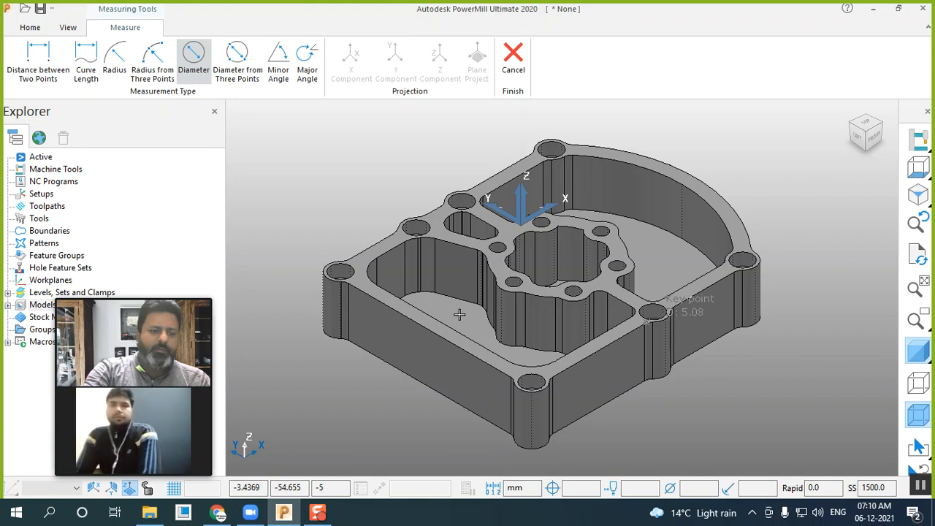
left_click(513, 53)
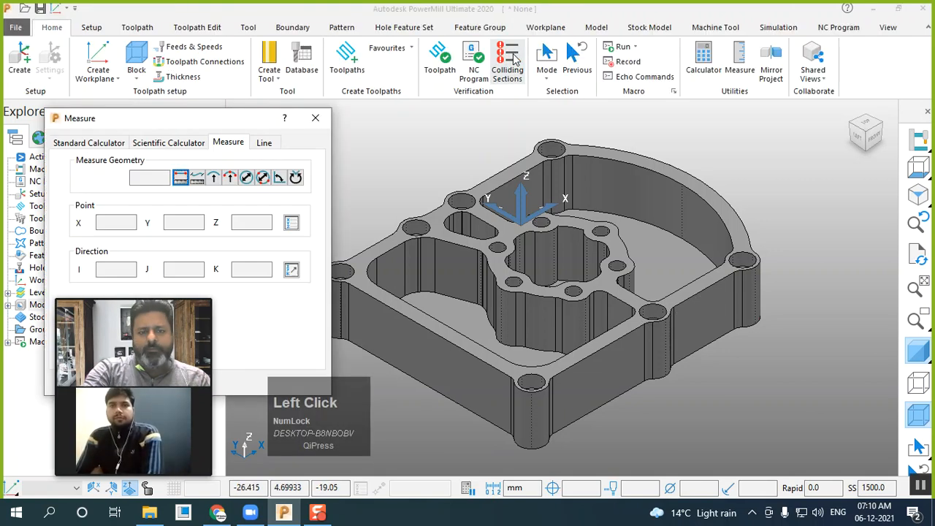
left_click(317, 119)
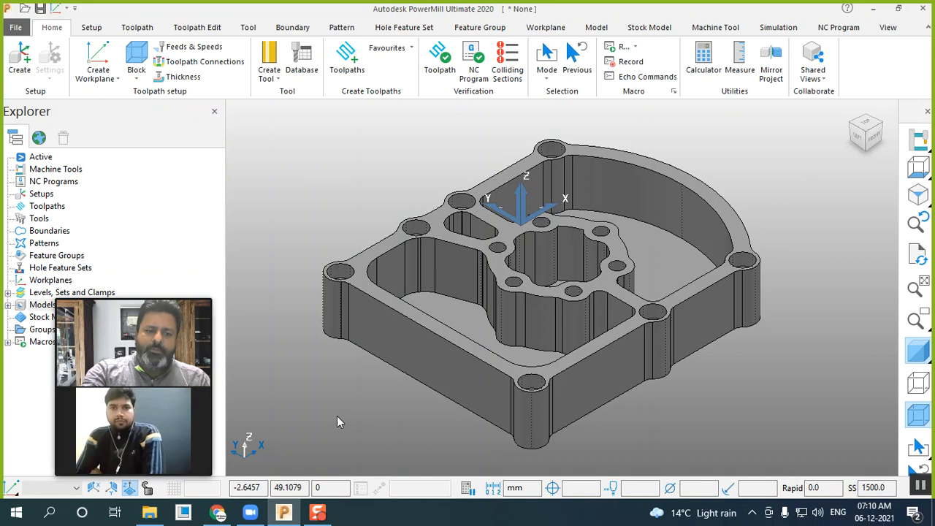
Rotate the frame model by 90 degrees around the X axis
left_click(597, 28)
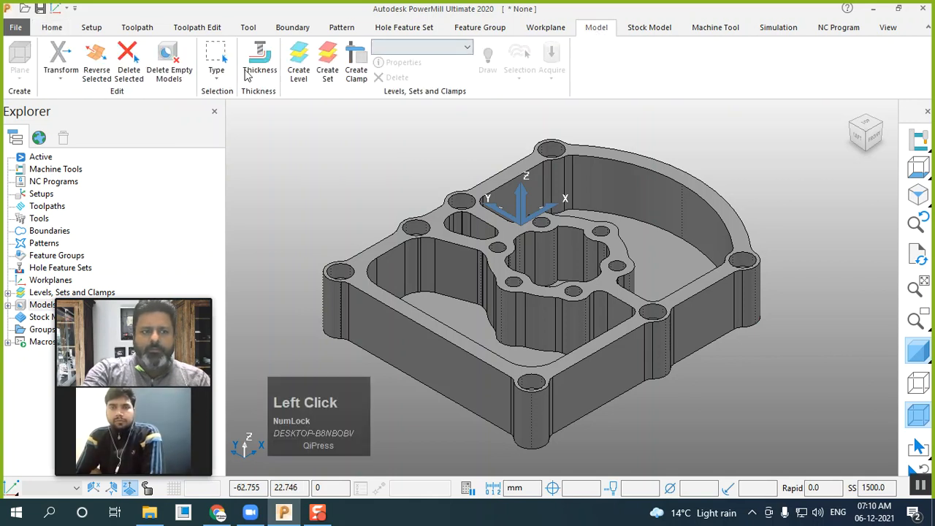
left_click(60, 65)
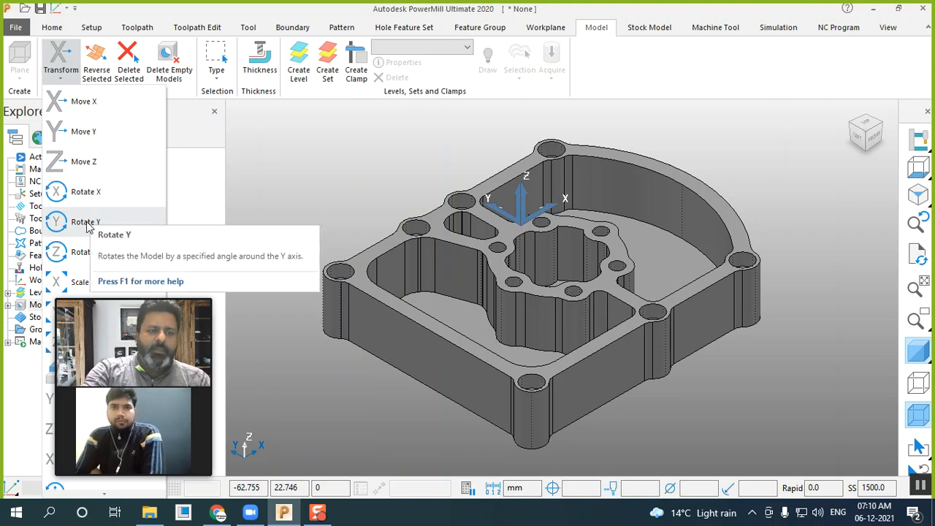
left_click(86, 192)
type("9")
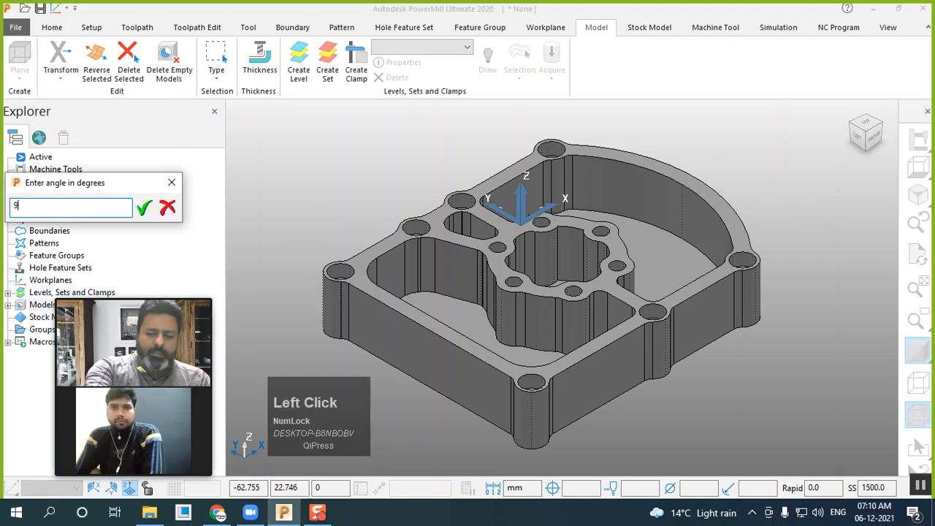
type("0")
key("Return")
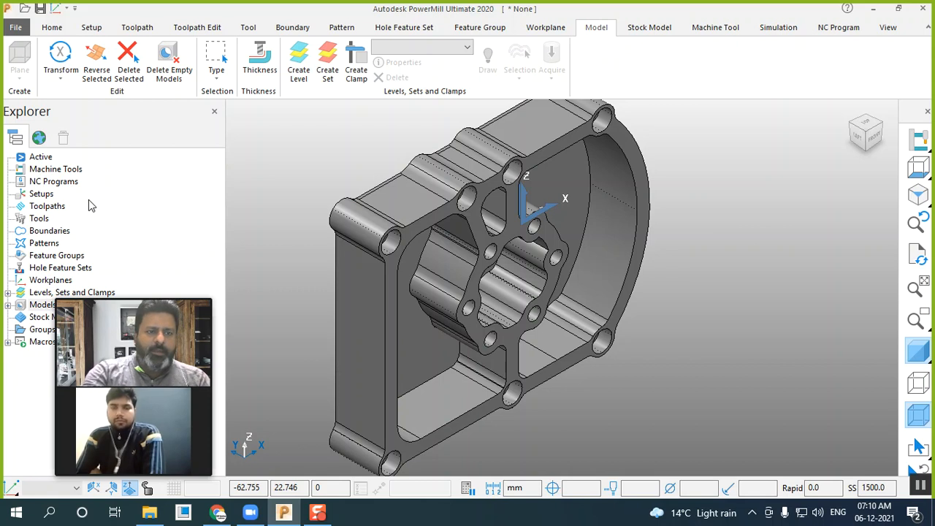
Rotate the frame model back by -90 degrees around the X axis
left_click(65, 85)
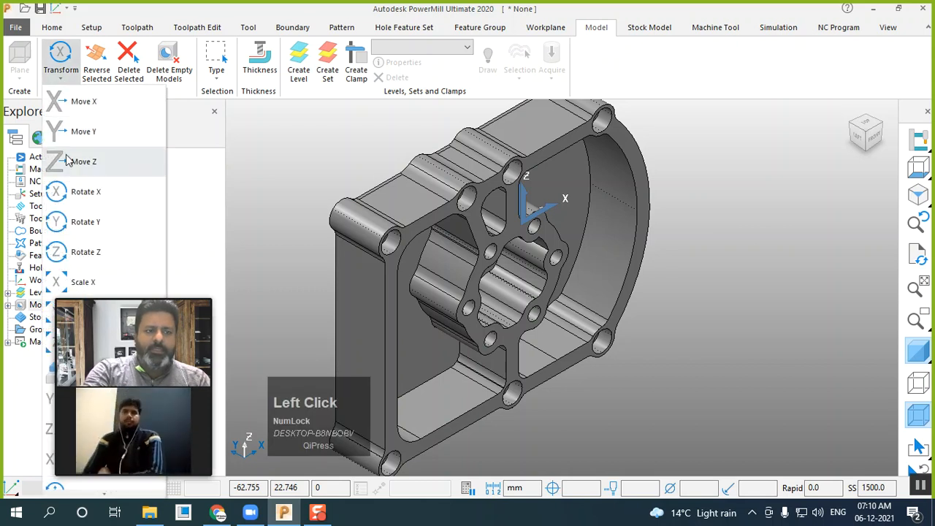
left_click(71, 193)
type("-90")
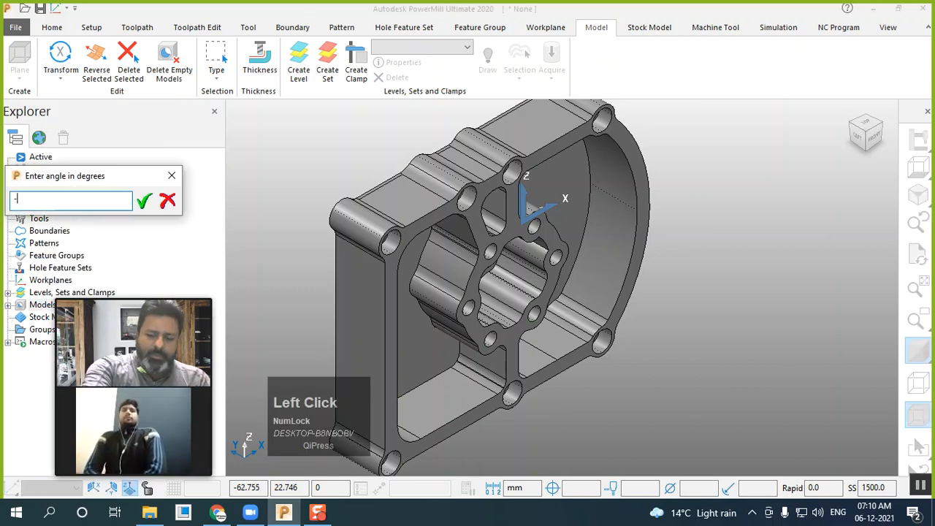
key("Return")
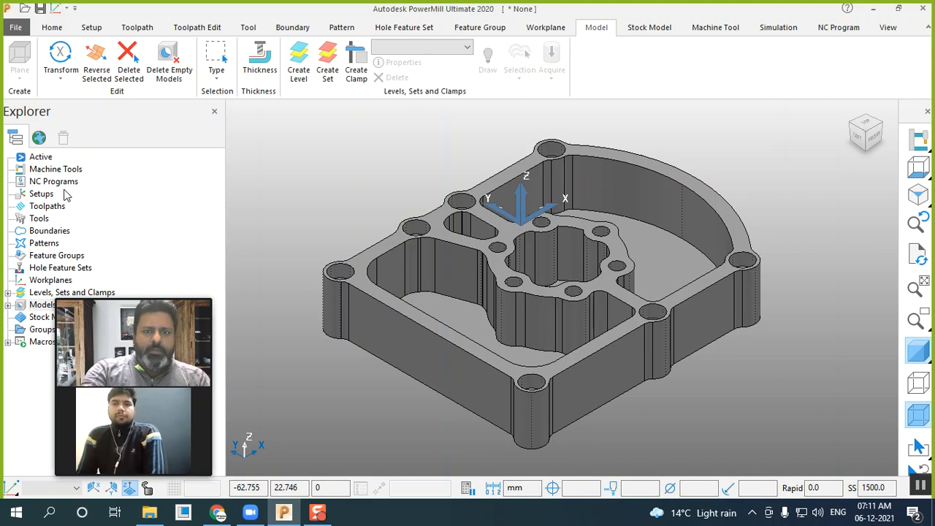
Create a box-shaped block around the frame model from the calculated model limits and accept it
left_click(51, 30)
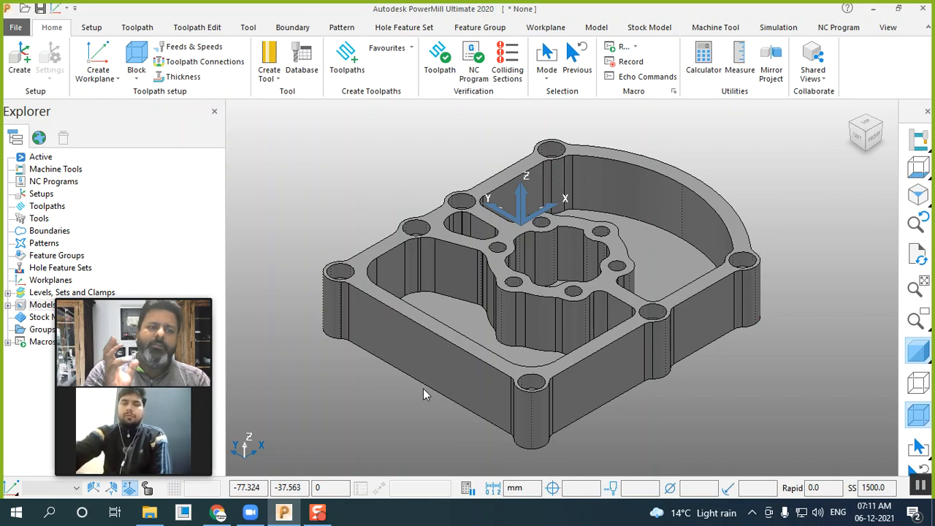
left_click(143, 62)
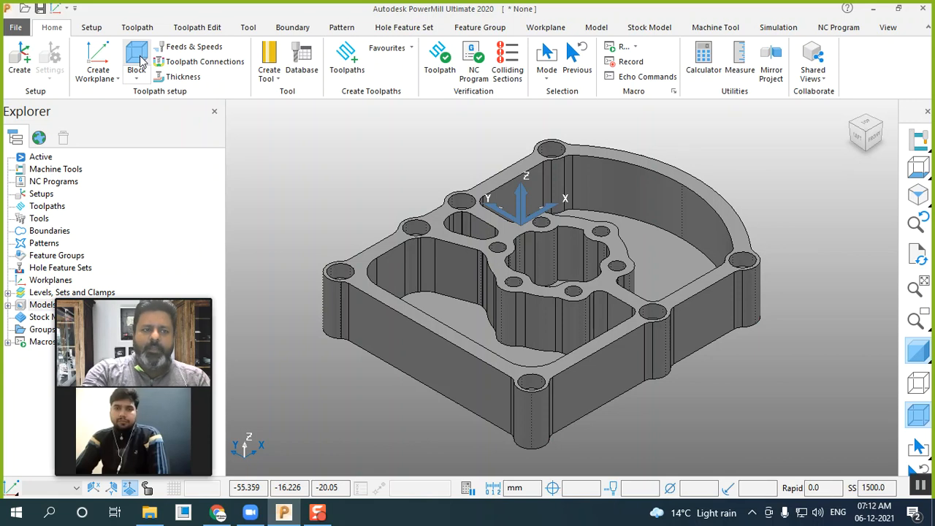
left_click(142, 63)
left_click_drag(271, 86, 697, 87)
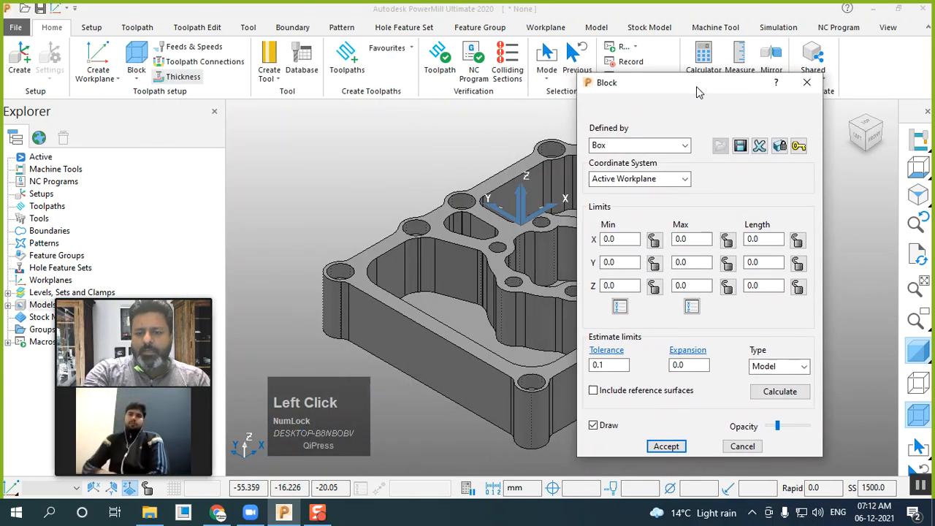
left_click(784, 393)
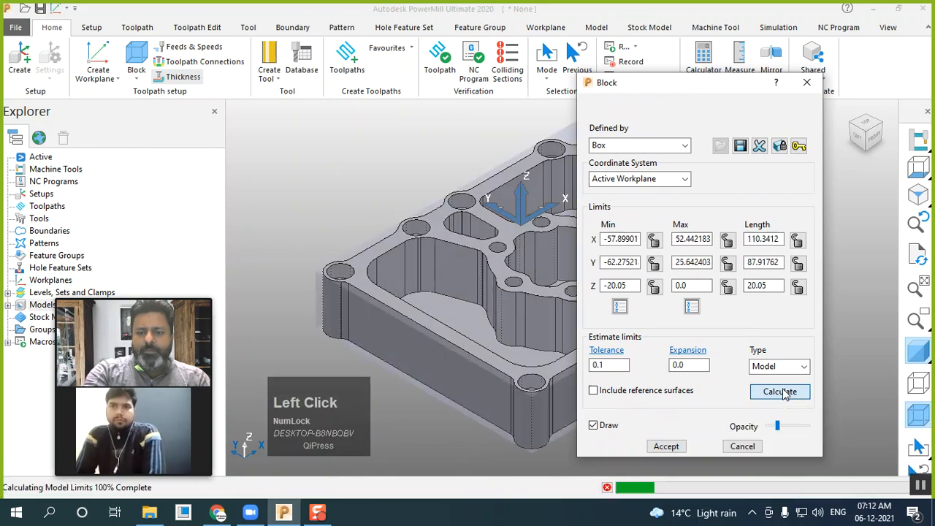
left_click(666, 446)
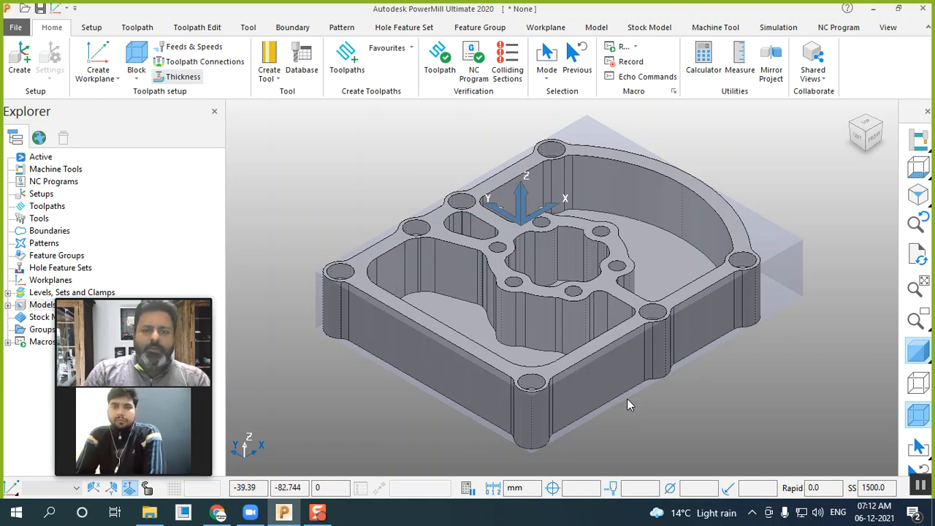
Create a workplane positioned on the block at the centre of its top face and activate it
left_click(105, 79)
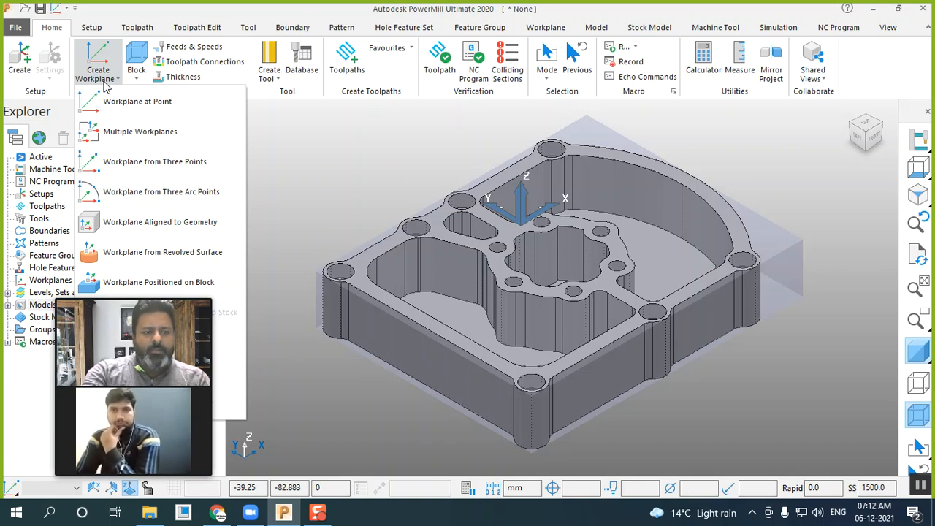
left_click(141, 283)
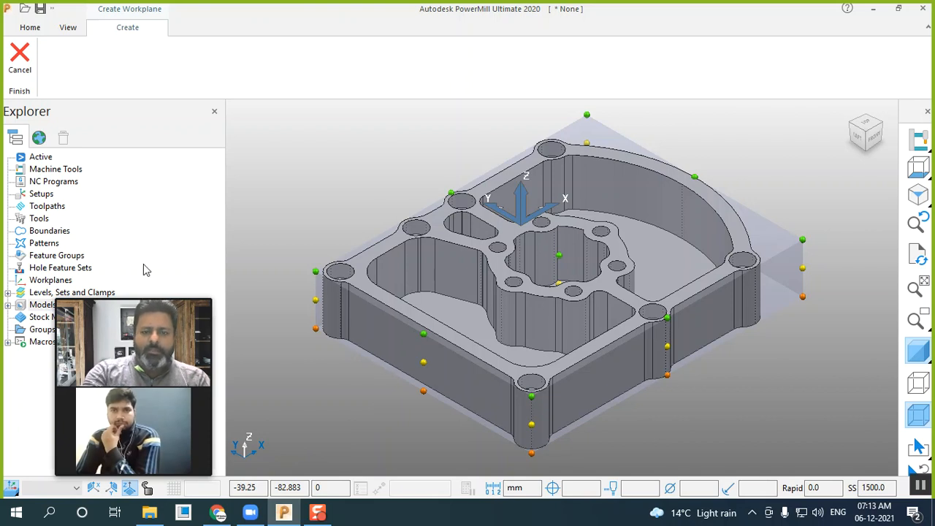
left_click(557, 255)
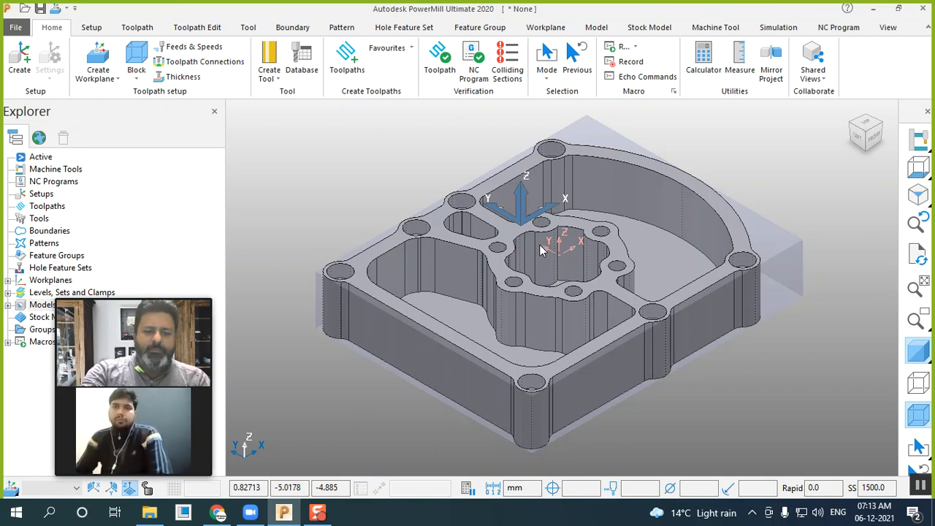
left_click(8, 282)
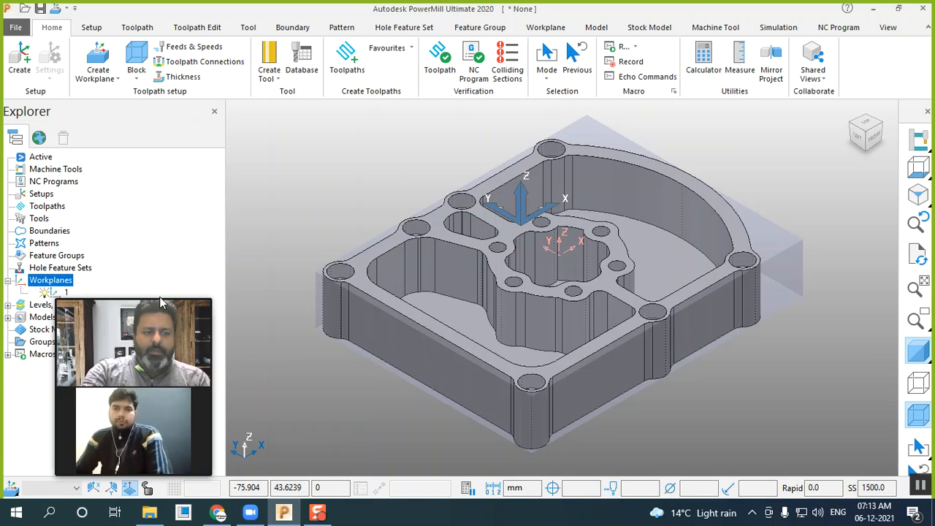
mouse_move(165, 304)
left_click_drag(172, 296, 855, 306)
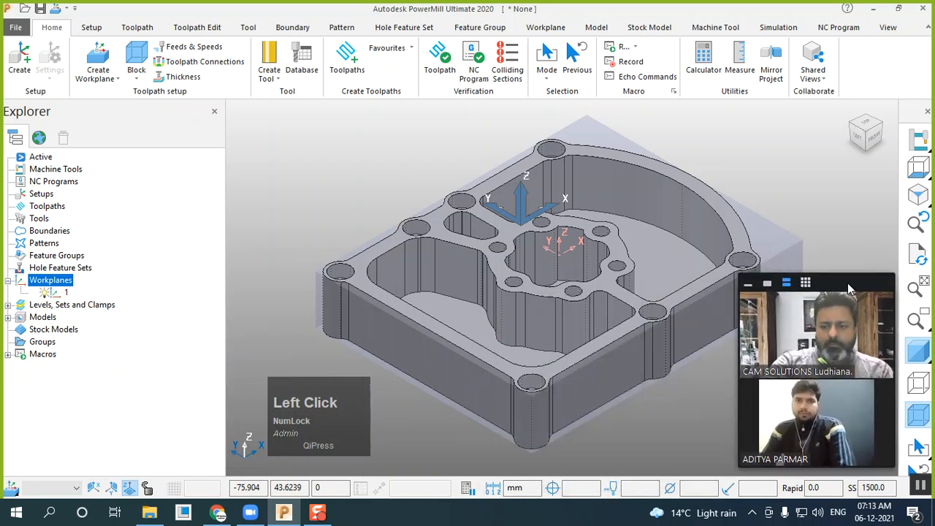
right_click(60, 294)
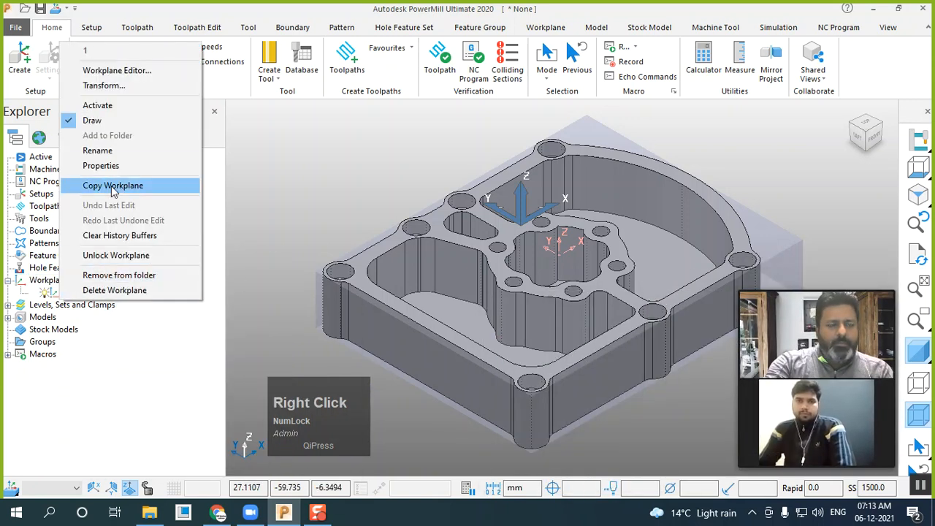
left_click(132, 105)
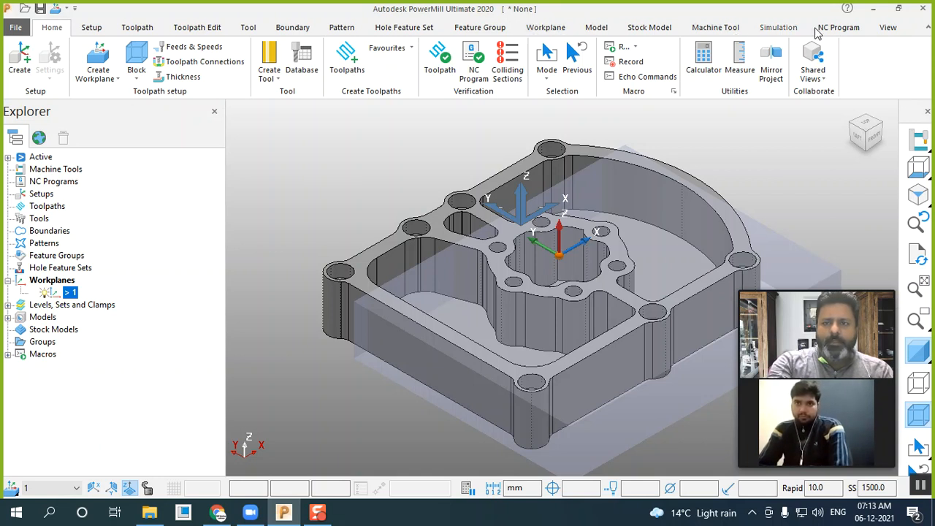
Hide the global transform axes in the model view
left_click(888, 28)
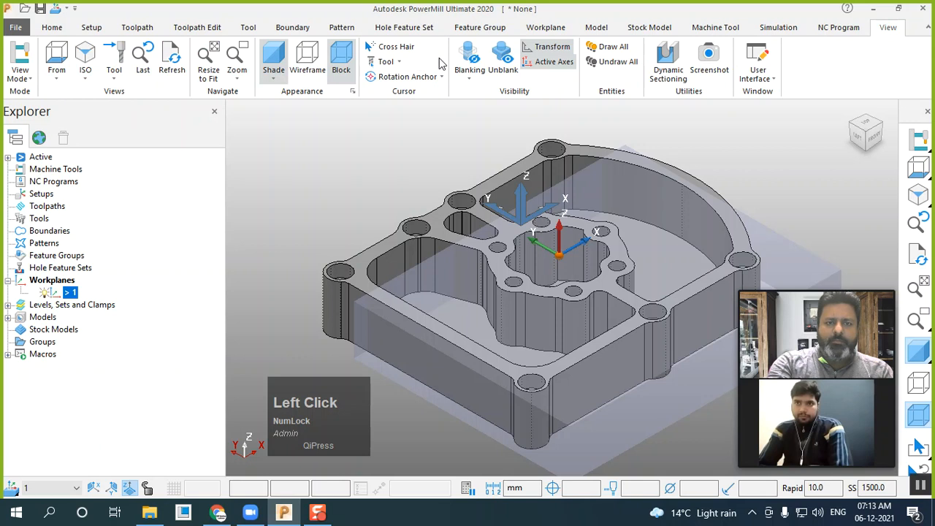
left_click(543, 49)
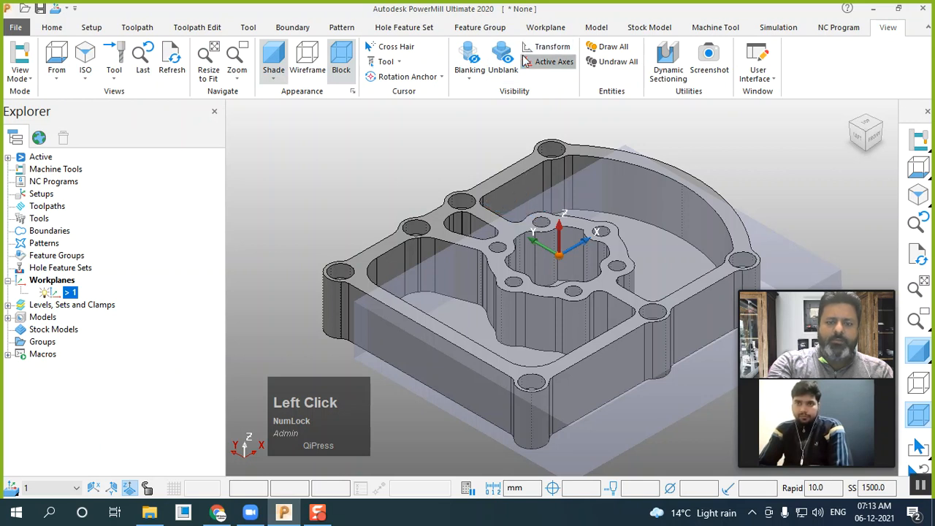
left_click(51, 28)
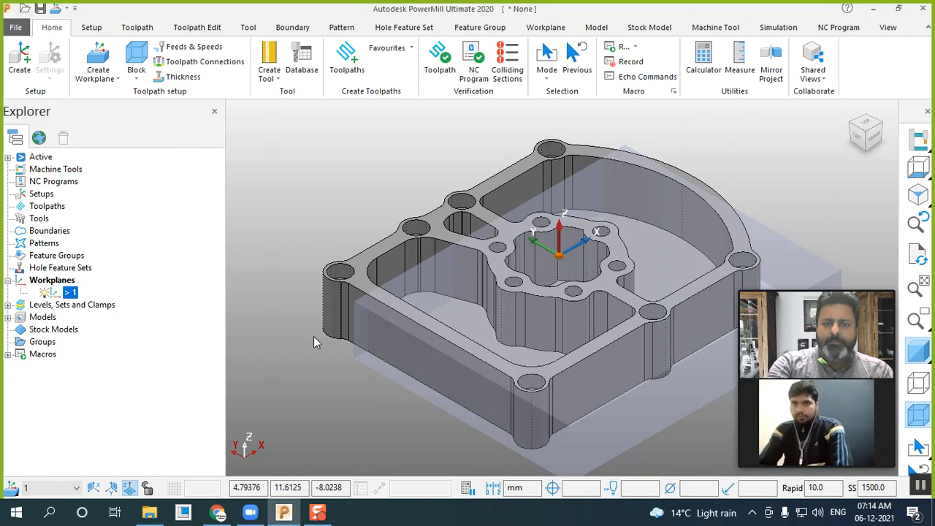
Recalculate the box block's limits from the model relative to the active workplane
scroll(313, 336, "down", 2)
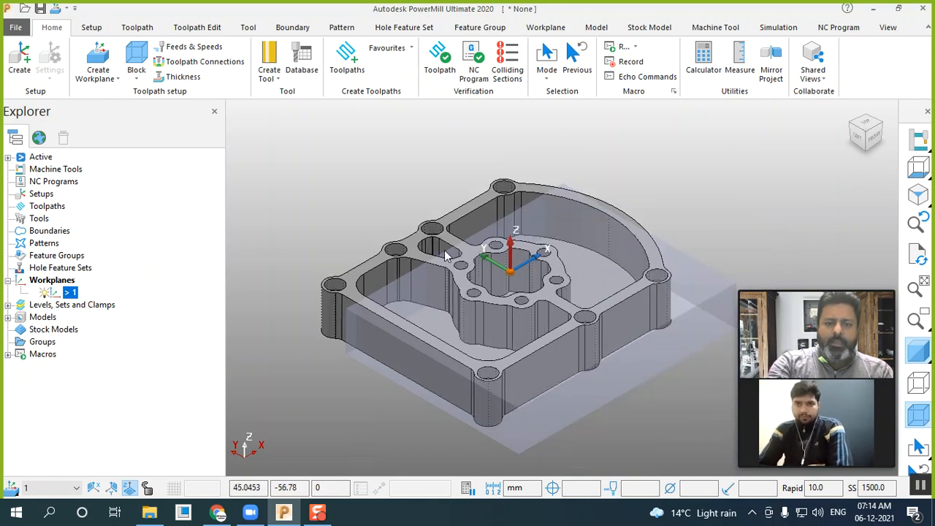
left_click(136, 62)
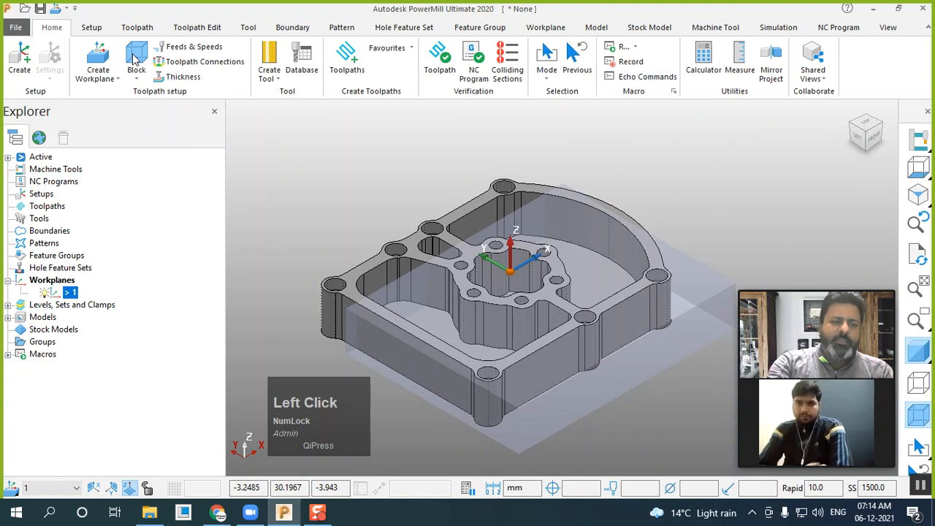
left_click_drag(683, 78, 591, 73)
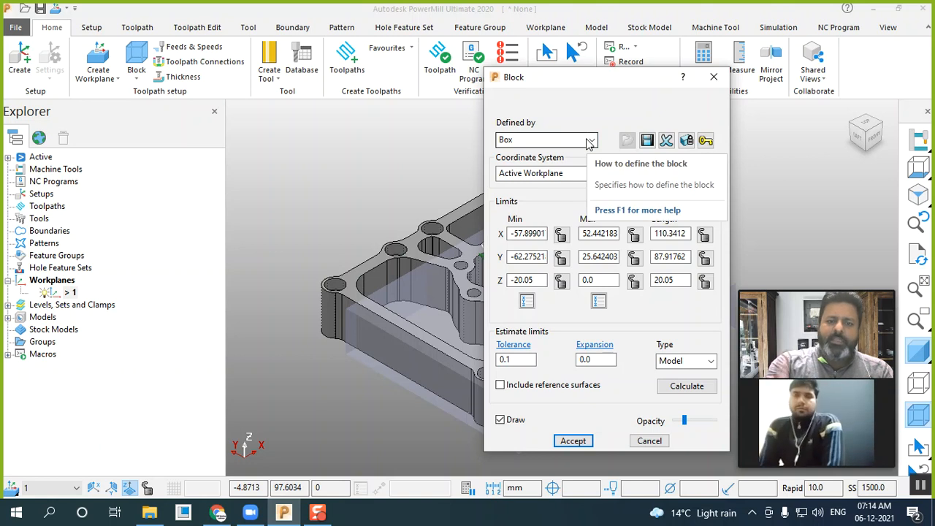
left_click(683, 387)
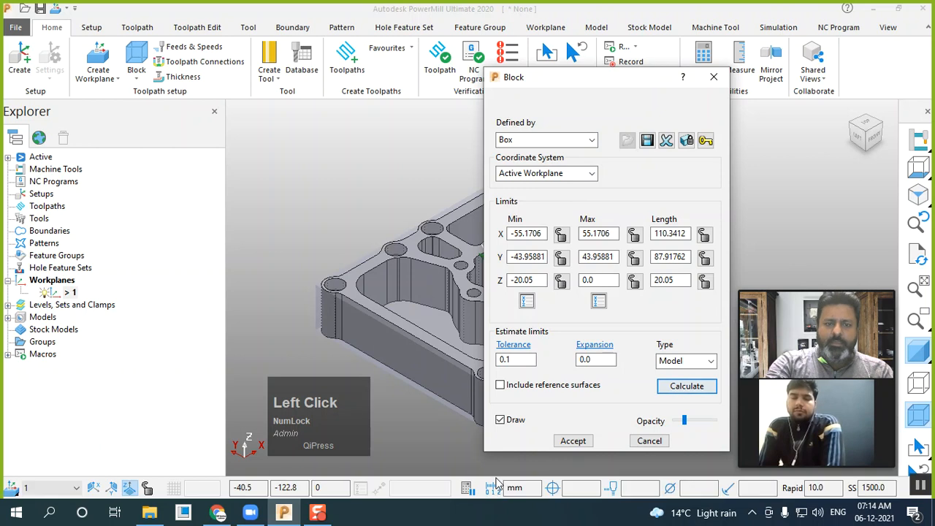
left_click_drag(595, 84, 643, 88)
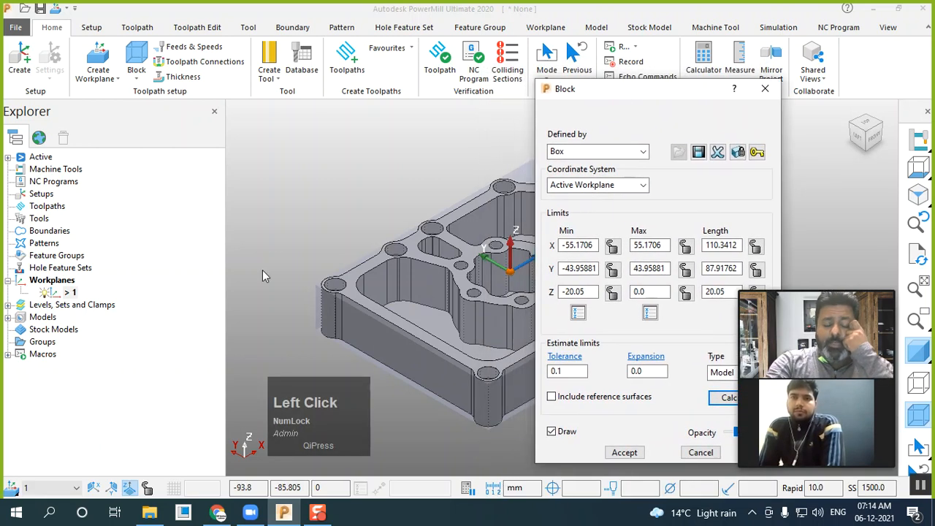
scroll(262, 270, "up", 3)
scroll(399, 301, "up", 2)
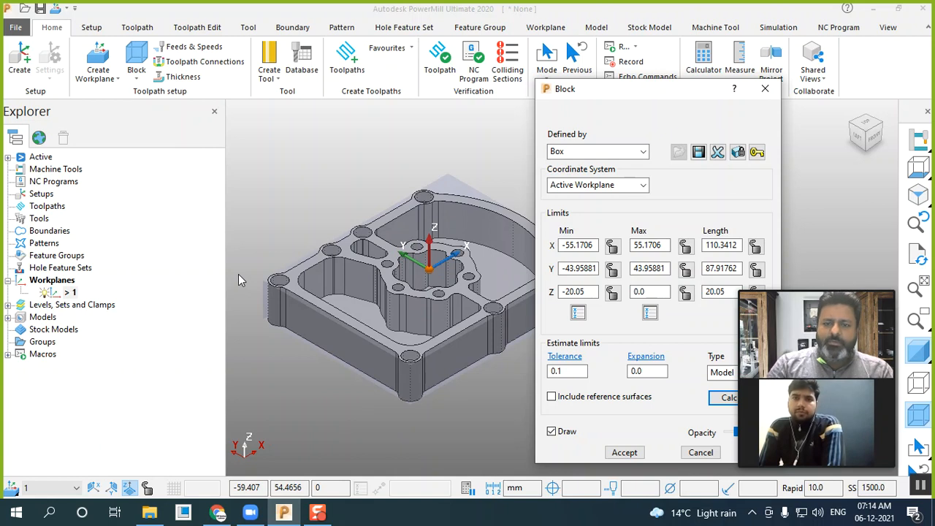
Set the block's coordinate system to Named Workplane 1 and accept the block
left_click(617, 185)
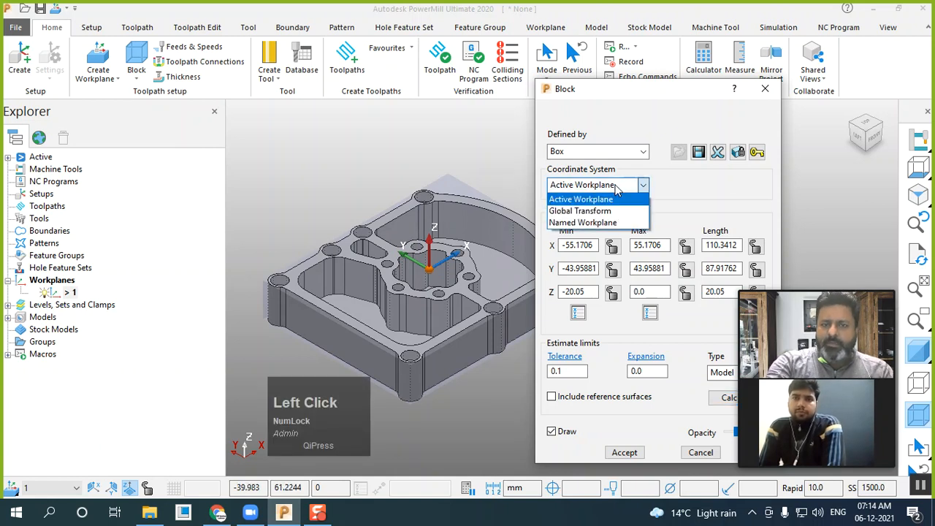
left_click(617, 222)
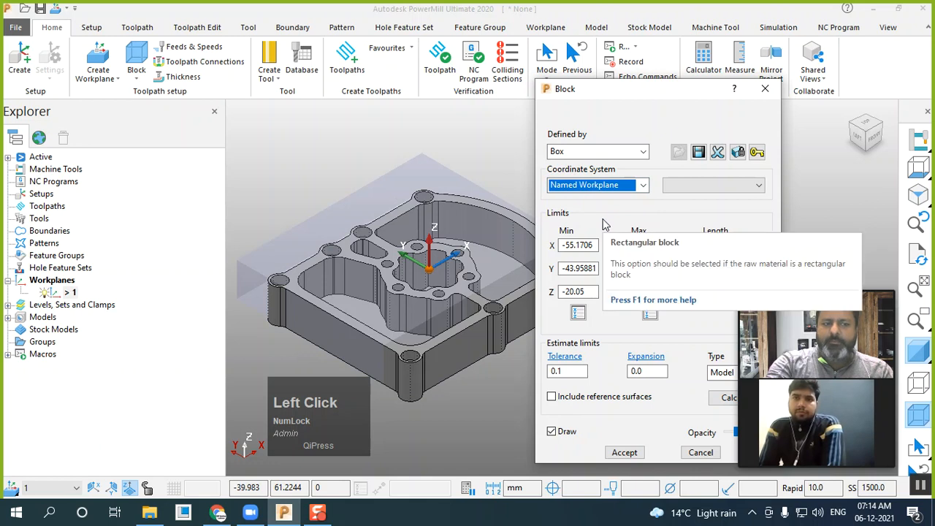
left_click(757, 185)
left_click(689, 216)
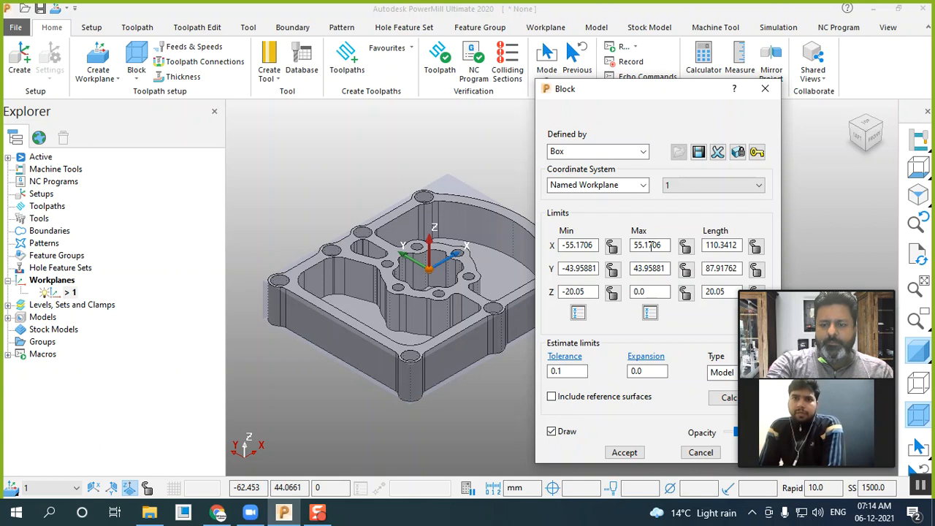
left_click(623, 452)
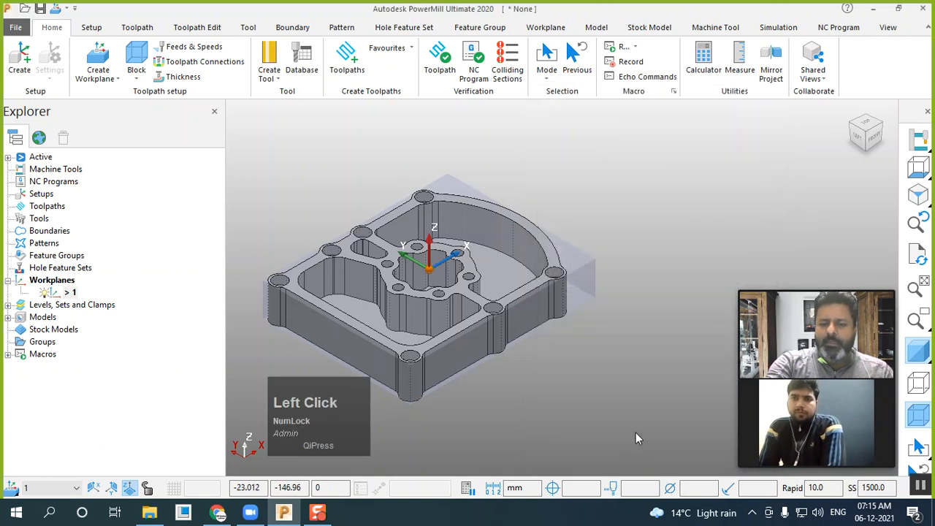
scroll(518, 328, "up", 2)
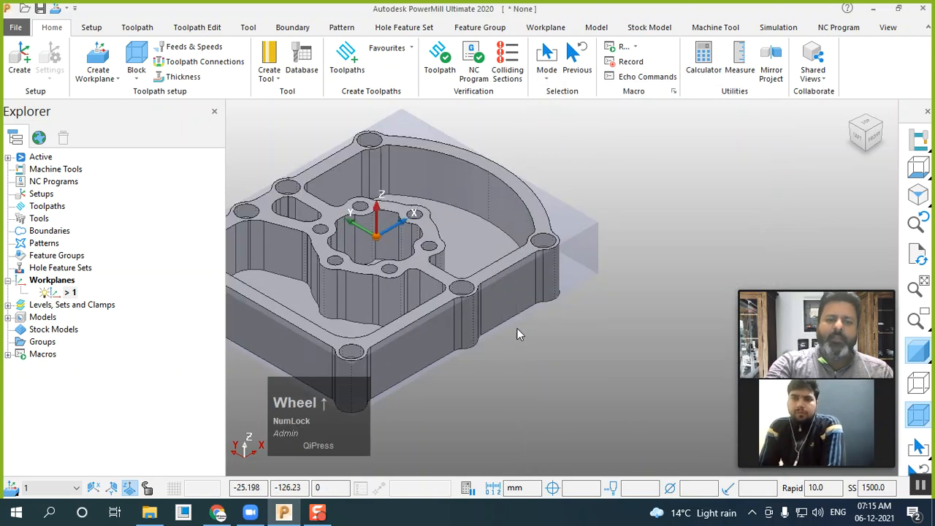
scroll(544, 321, "up", 2)
scroll(313, 255, "up", 1)
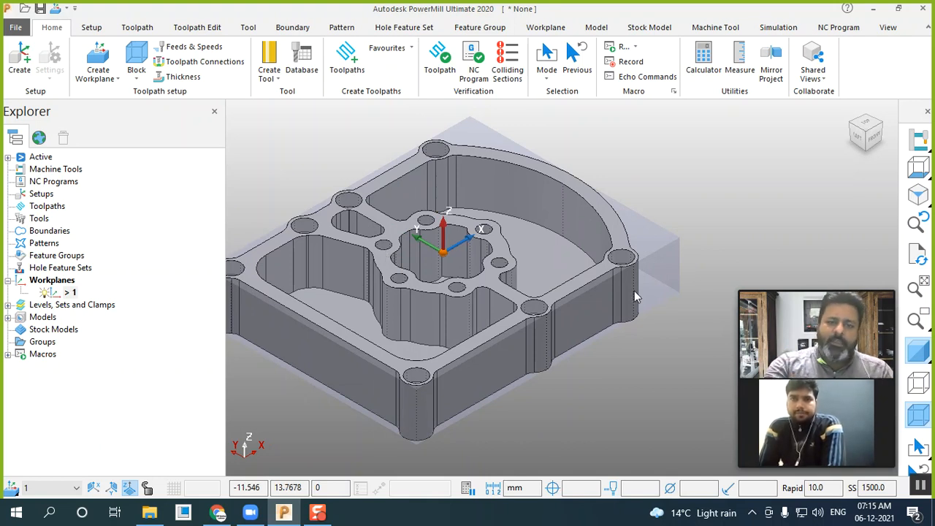
scroll(494, 240, "down", 1)
scroll(493, 240, "up", 1)
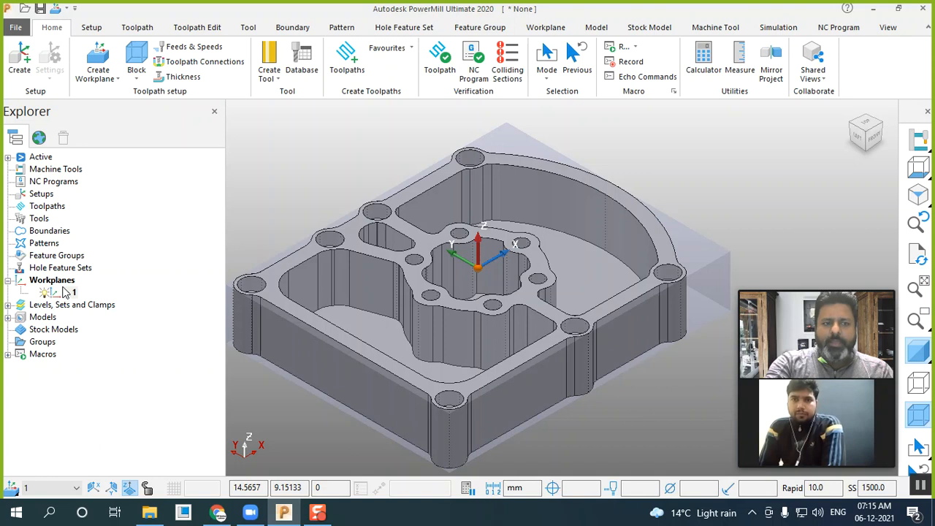
left_click(105, 83)
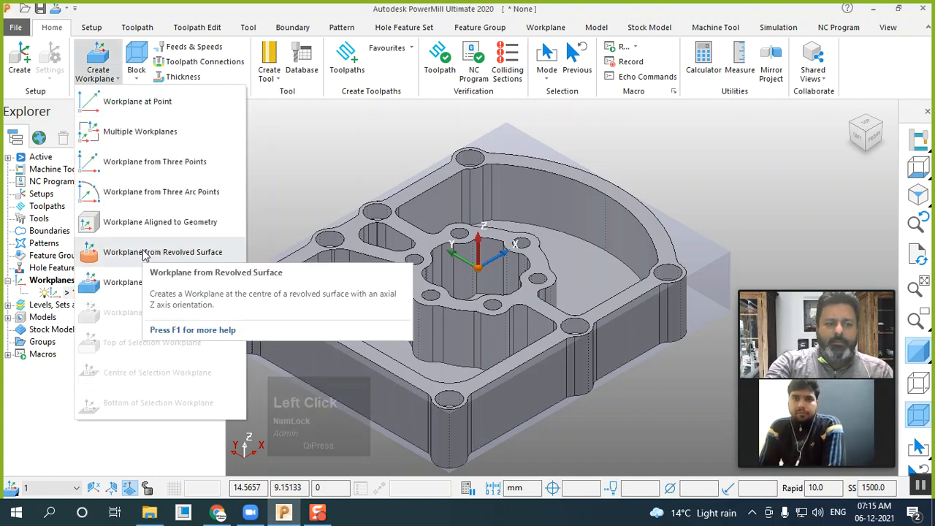
left_click(156, 227)
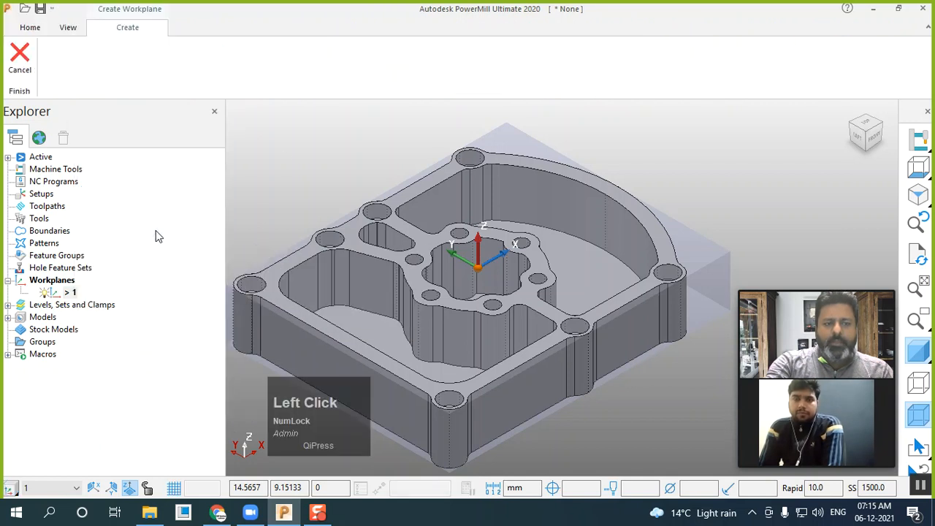
left_click(19, 58)
Create a second workplane positioned on the block at its front top corner and activate it
left_click(97, 77)
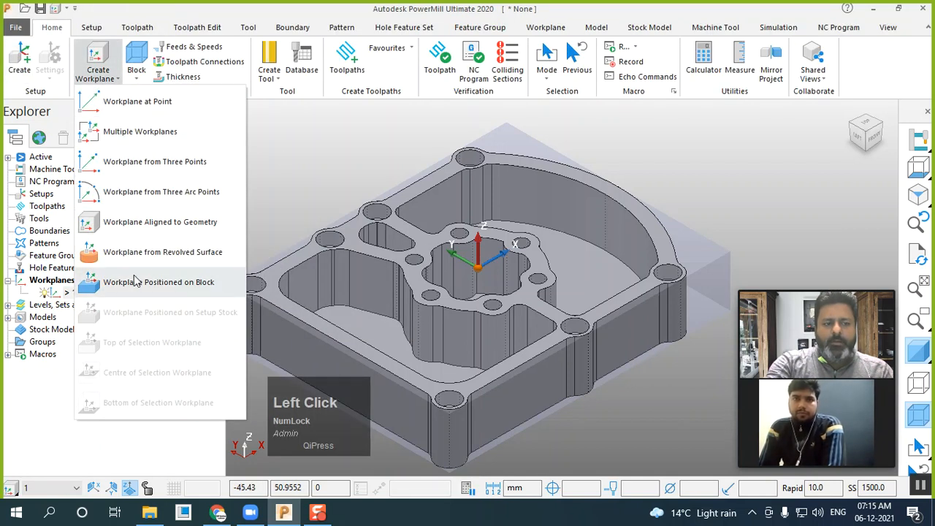
left_click(139, 284)
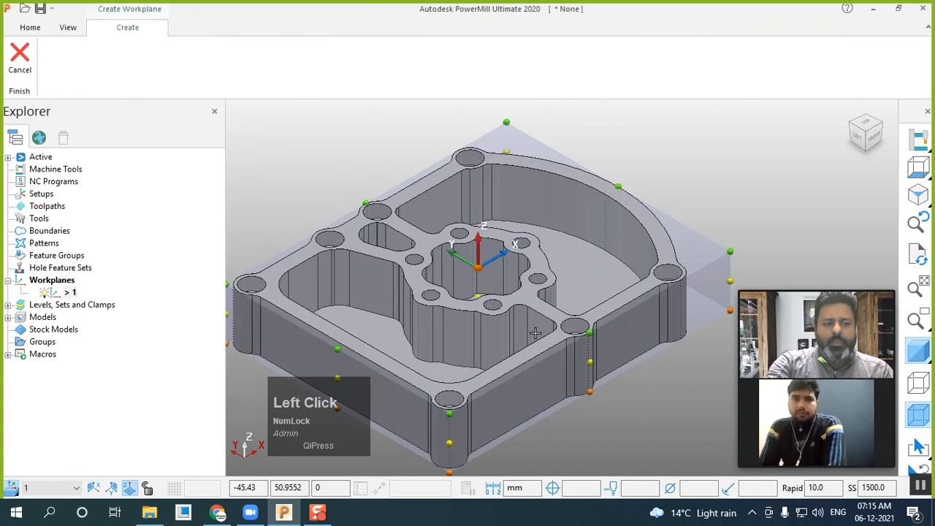
left_click(450, 414)
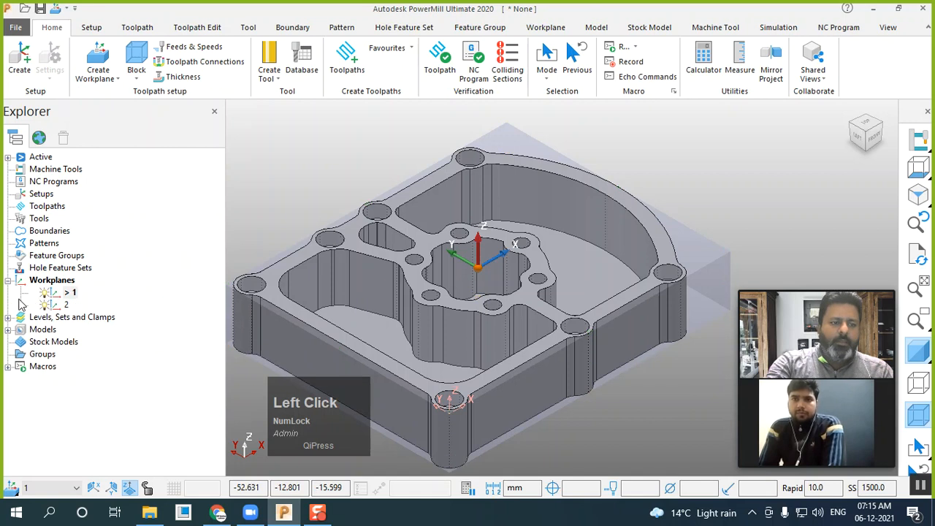
right_click(65, 304)
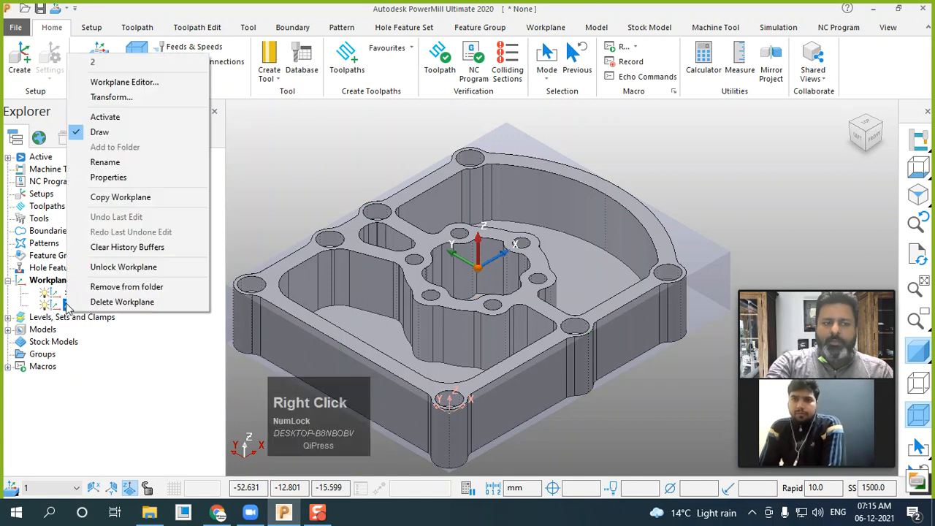
left_click(109, 119)
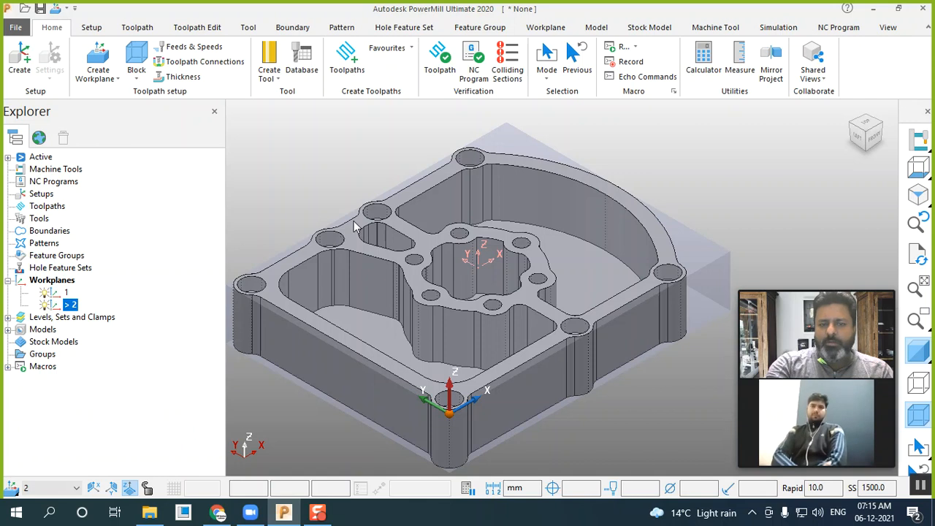
Make the centre workplane 1 active again and delete the corner workplane 2
right_click(61, 300)
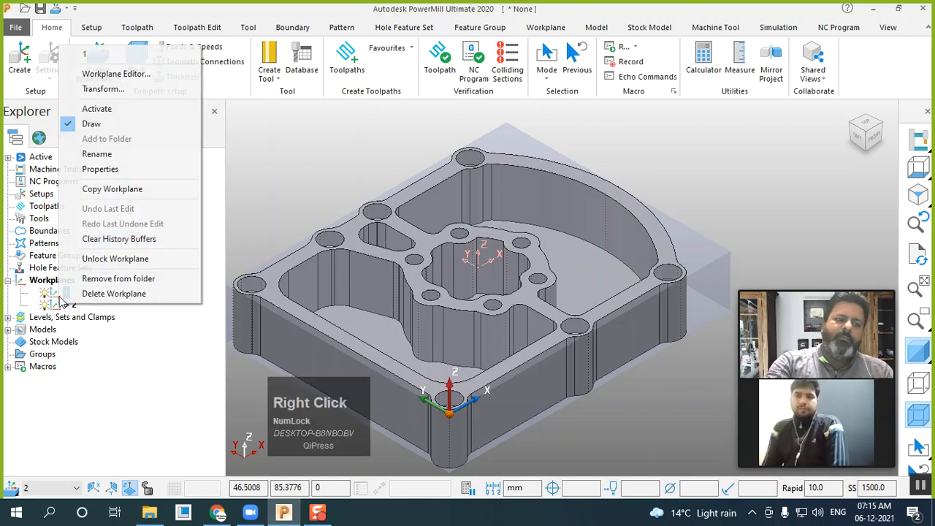
left_click(97, 108)
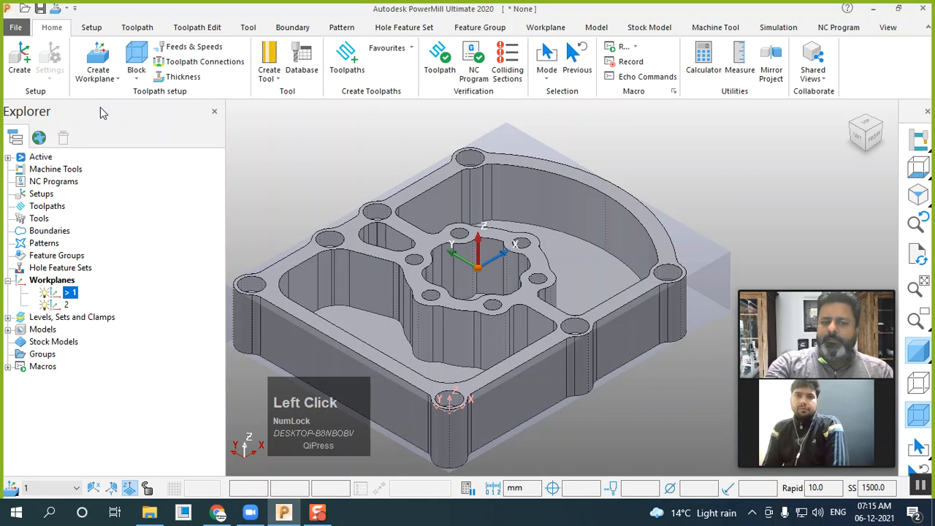
right_click(57, 307)
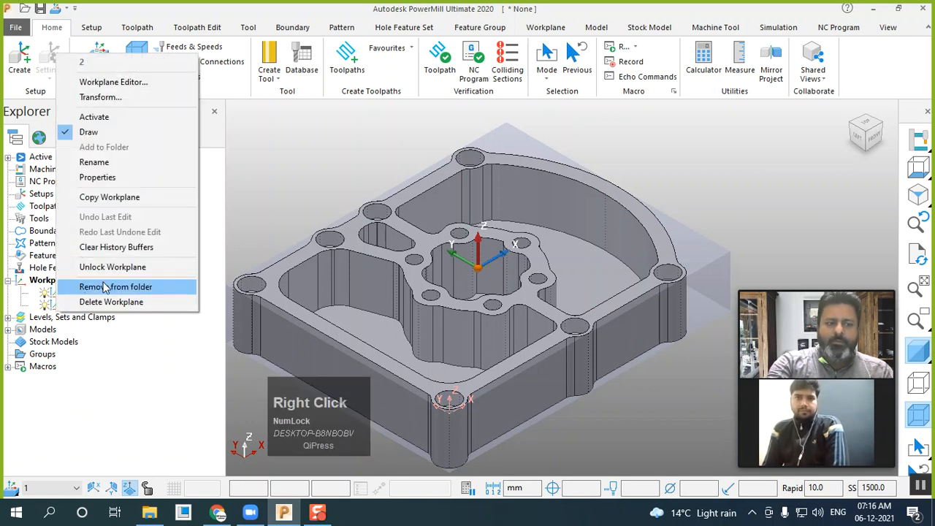
left_click(131, 304)
left_click_drag(311, 429, 161, 443)
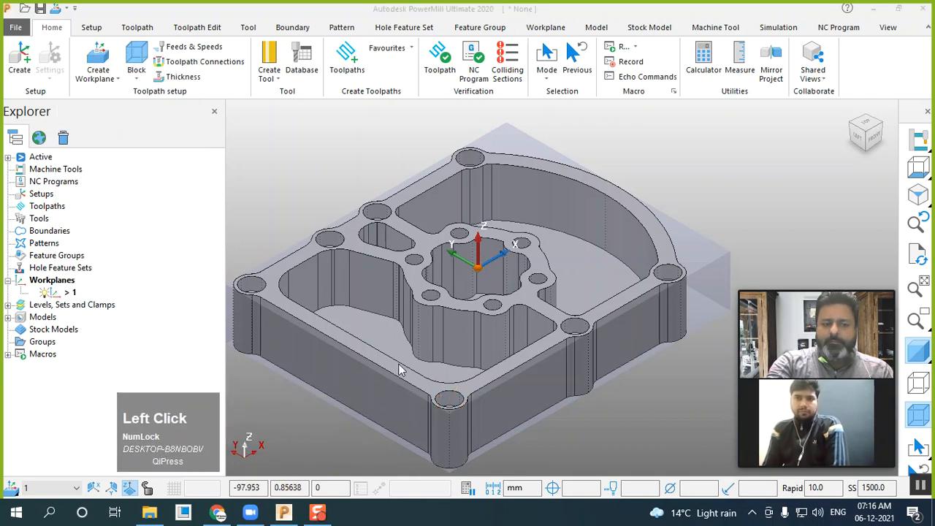
left_click(354, 347)
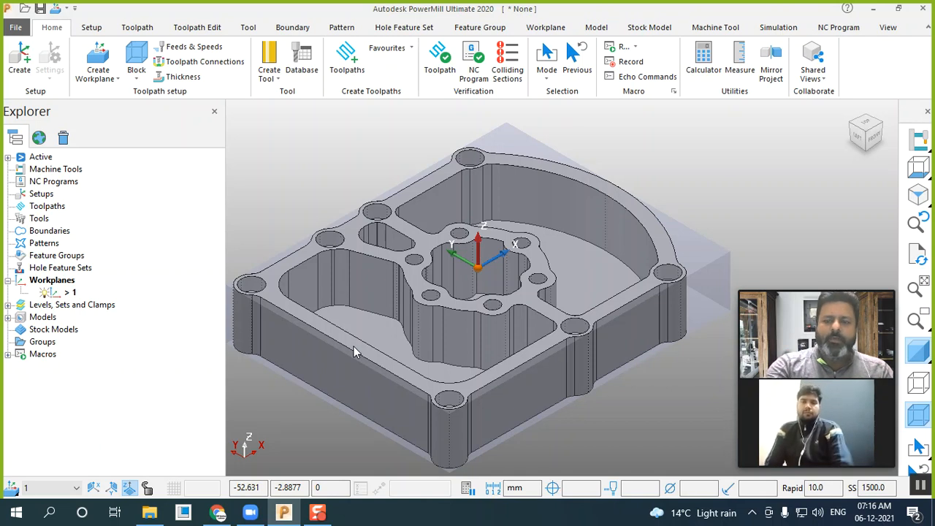
Create two end mill tools without defining their dimensions and close each tool definition
left_click(267, 66)
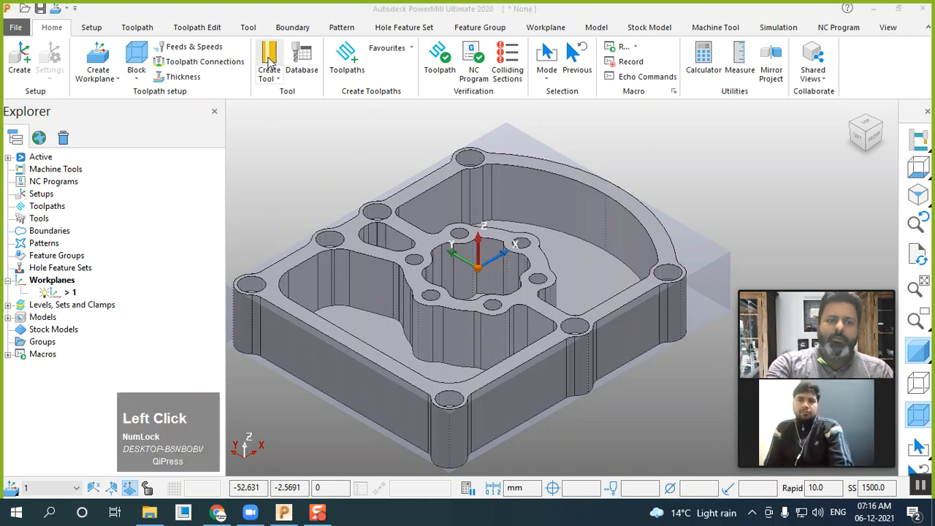
left_click(276, 82)
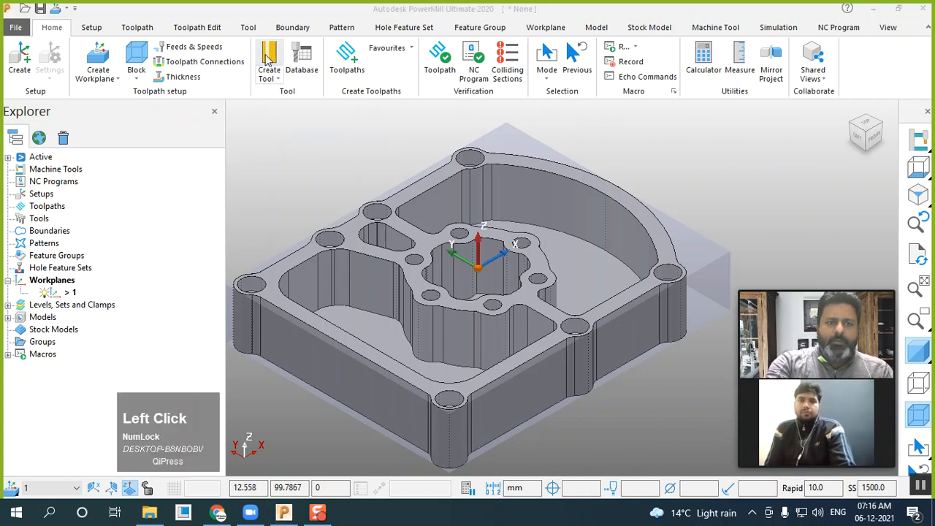
left_click(269, 59)
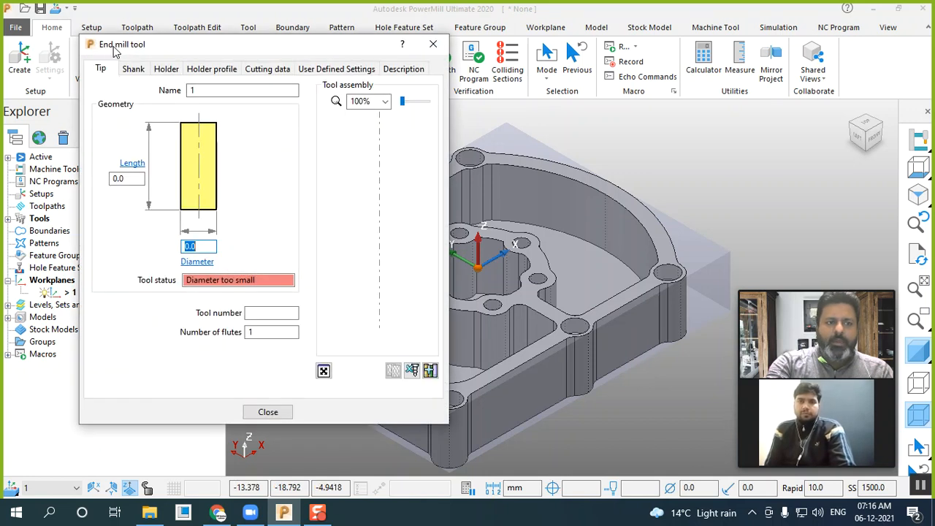
left_click_drag(176, 49, 426, 56)
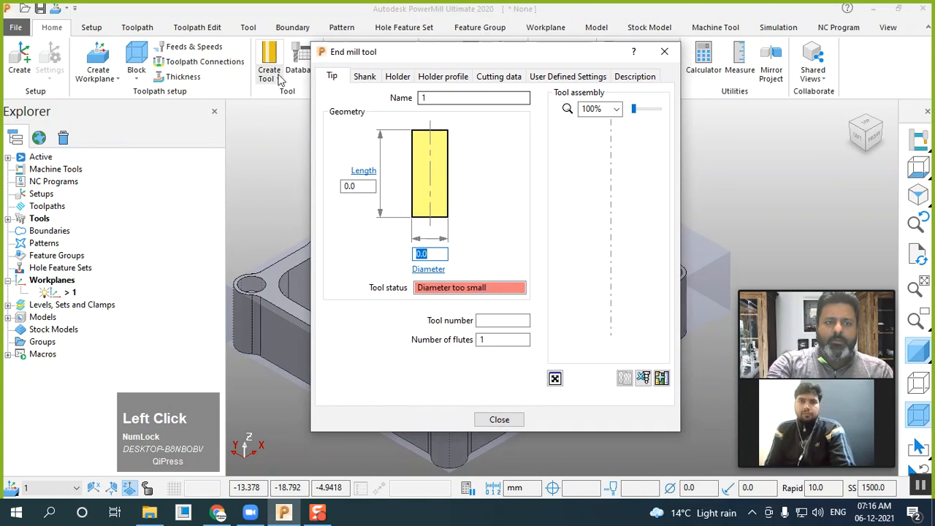
left_click(664, 51)
left_click(277, 79)
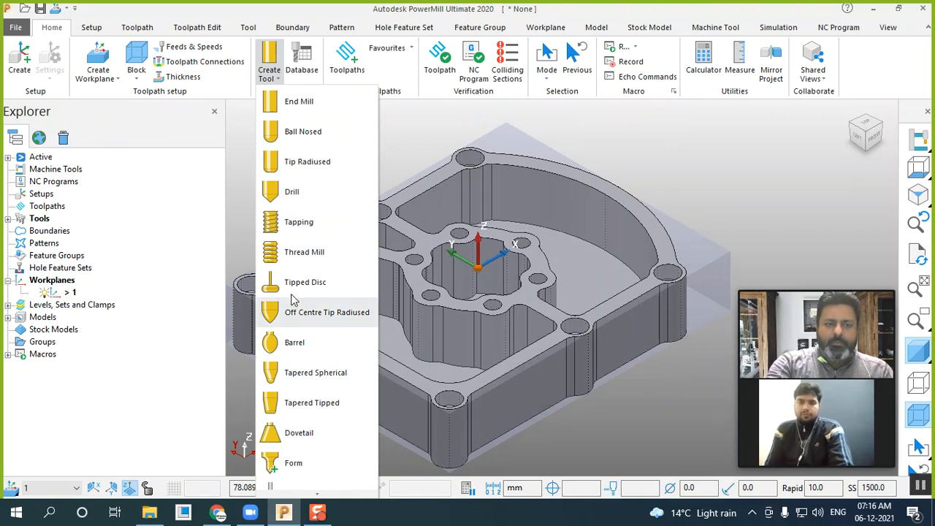
left_click(298, 104)
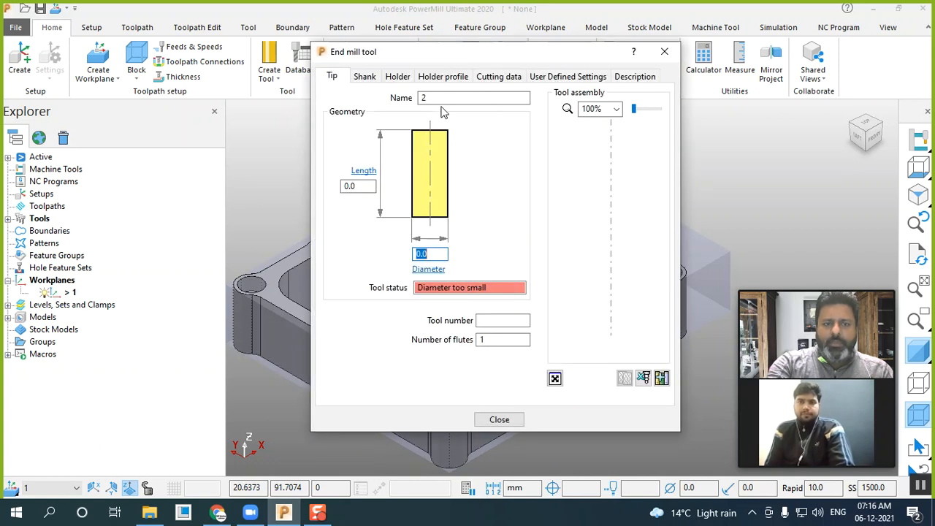
left_click(499, 420)
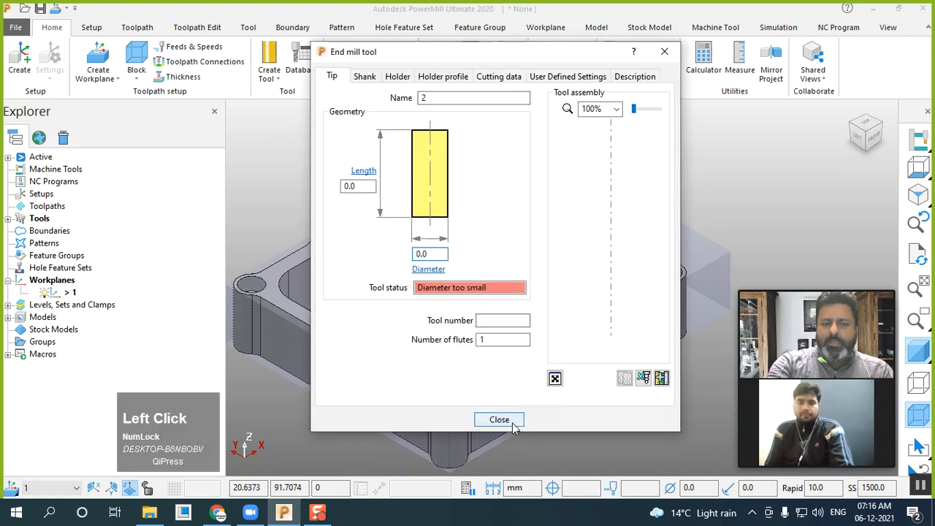
Delete both undefined end mill tools, 2 and 1
left_click(7, 219)
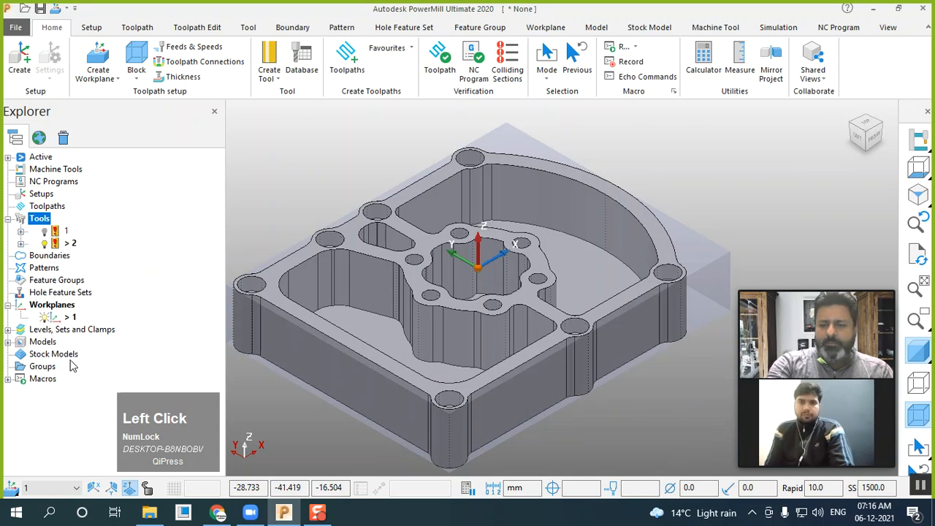
right_click(57, 247)
left_click(106, 488)
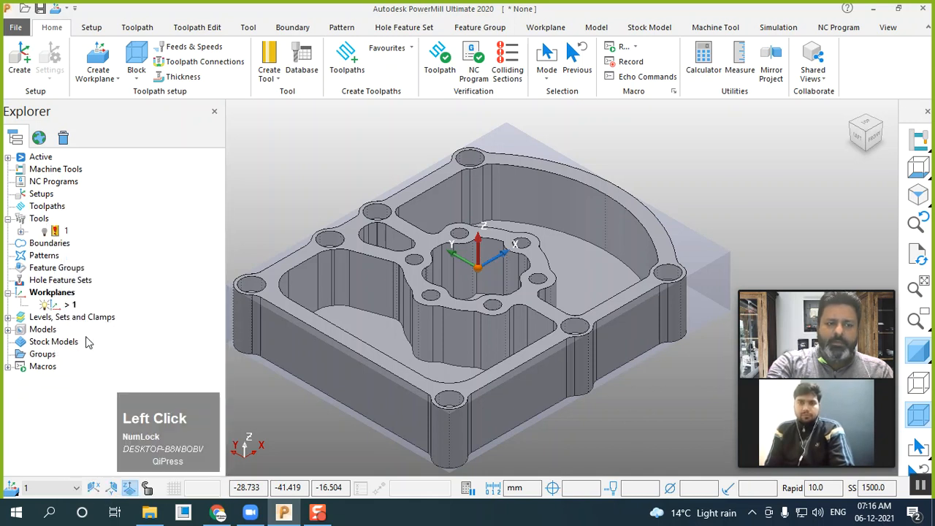
right_click(63, 231)
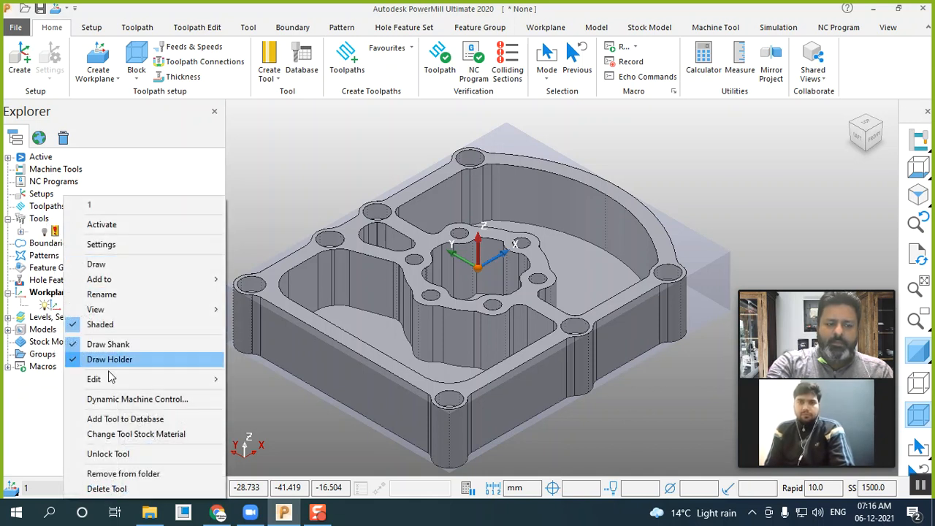
left_click(119, 487)
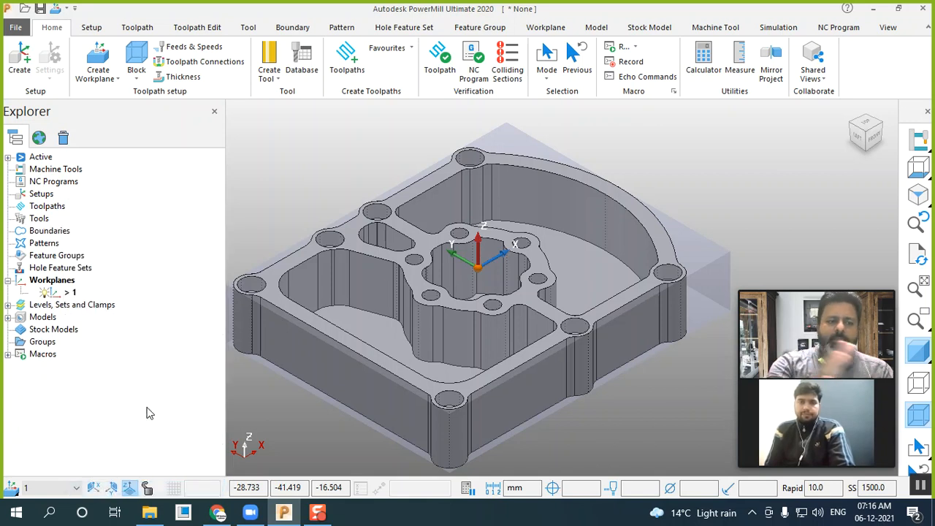
Create a new end mill tool with a diameter of 10 mm and check it against the model
left_click(270, 64)
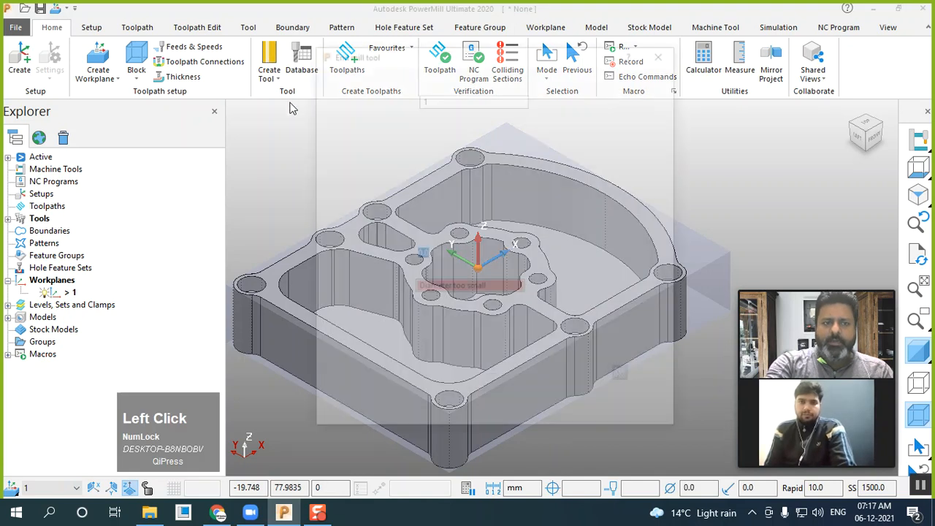
left_click_drag(434, 253, 402, 256)
type("10")
key("Return")
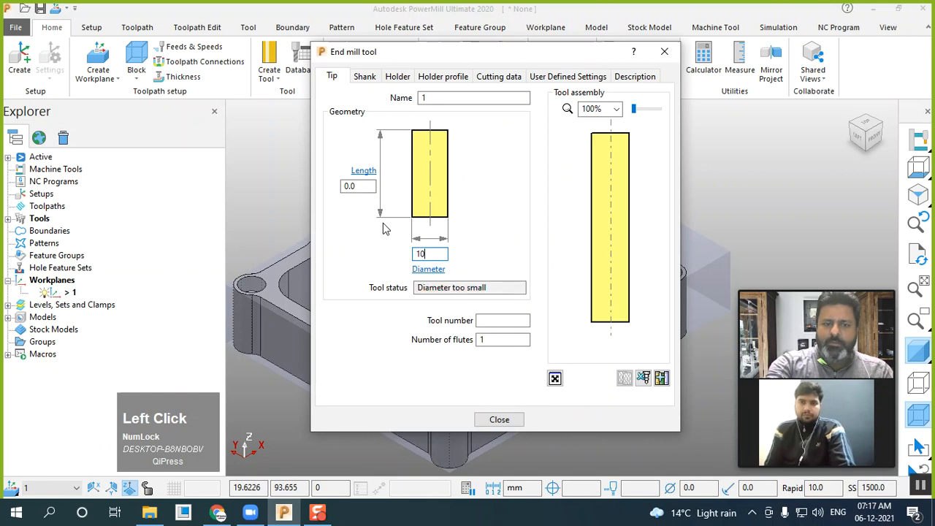
left_click_drag(452, 55, 187, 79)
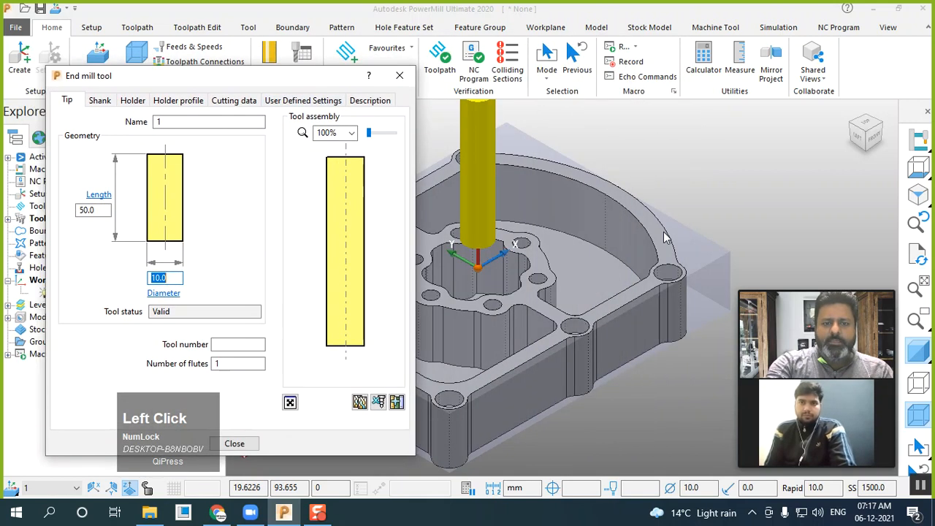
scroll(663, 232, "down", 1)
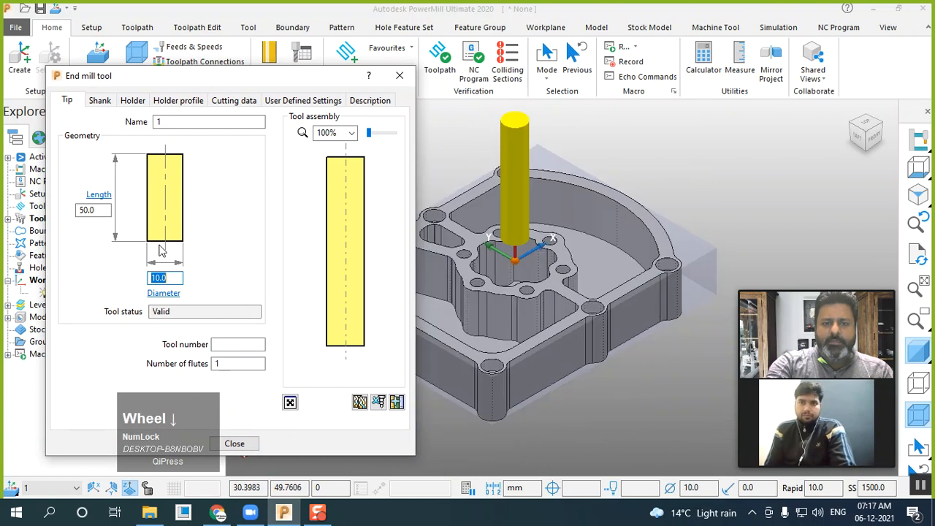
Try end mill diameters of 6 mm and 3 mm, and finally set the diameter to 6 mm
type("6")
key("Return")
type("3")
key("Return")
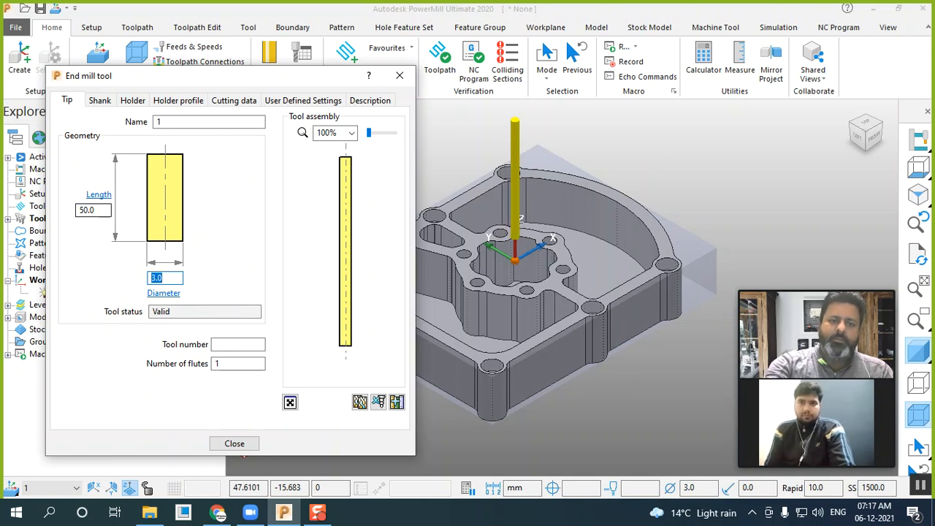
type("6")
key("Return")
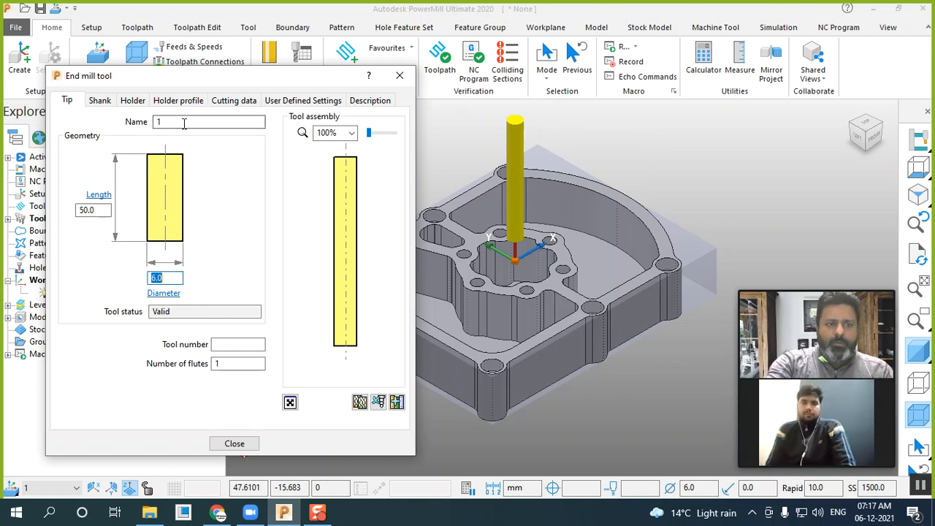
Rename the end mill tool as End_6mm
left_click(161, 122)
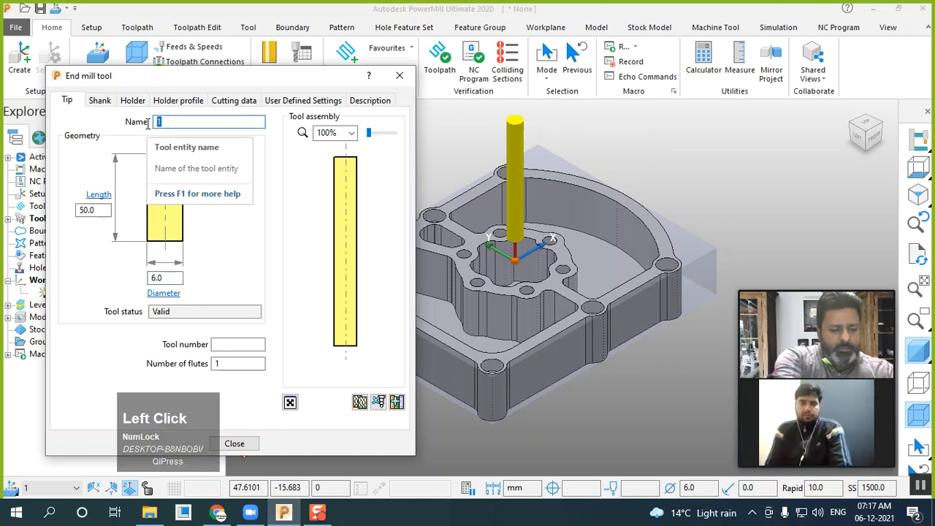
type("End")
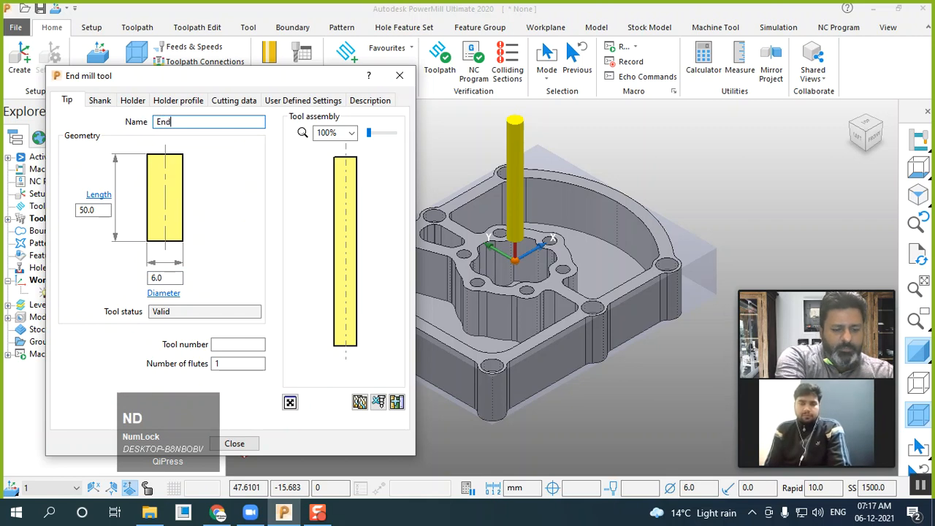
type("6")
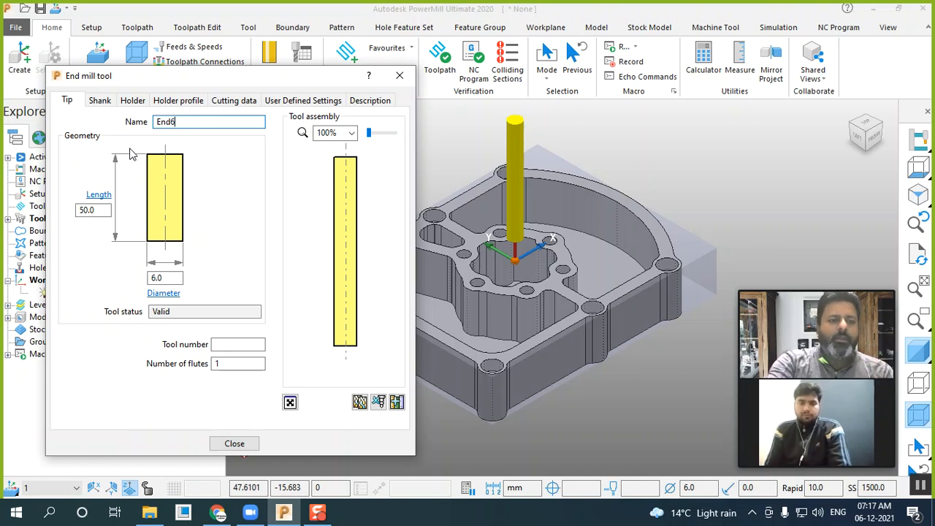
left_click_drag(171, 124, 185, 134)
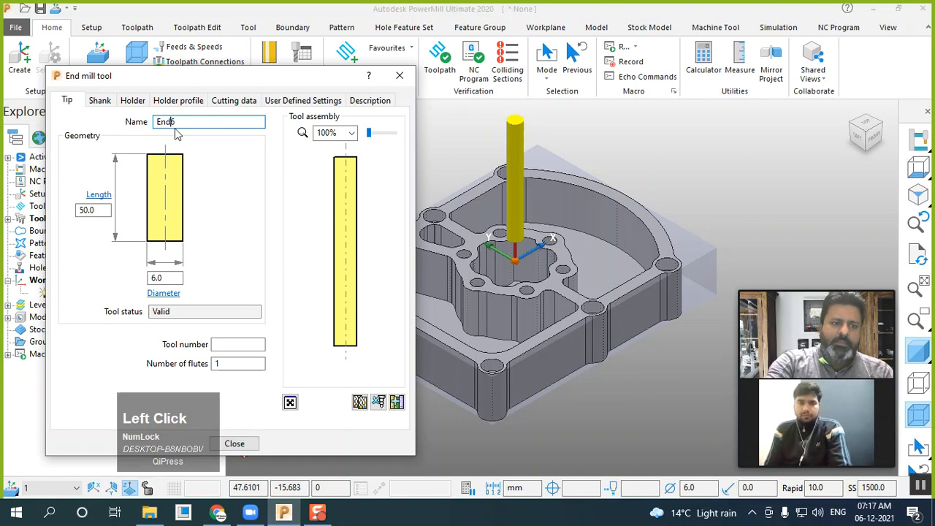
type("_")
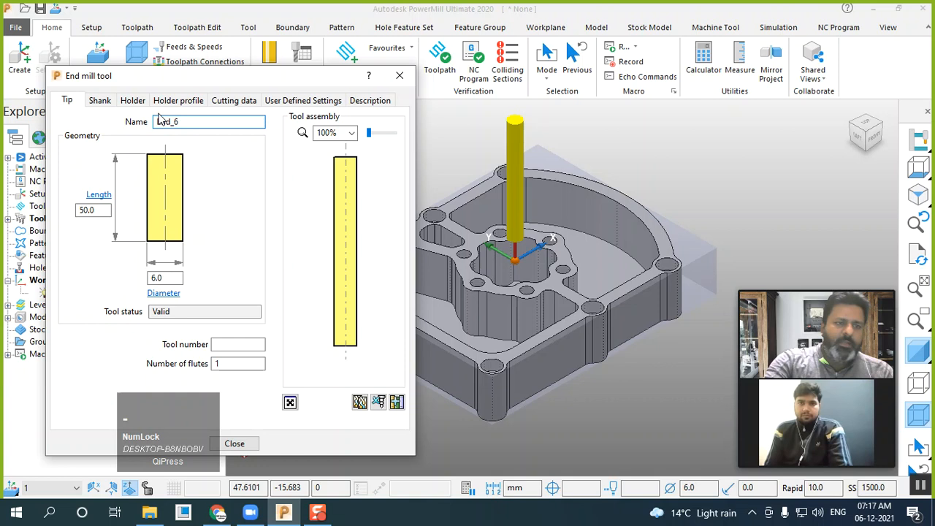
left_click(202, 121)
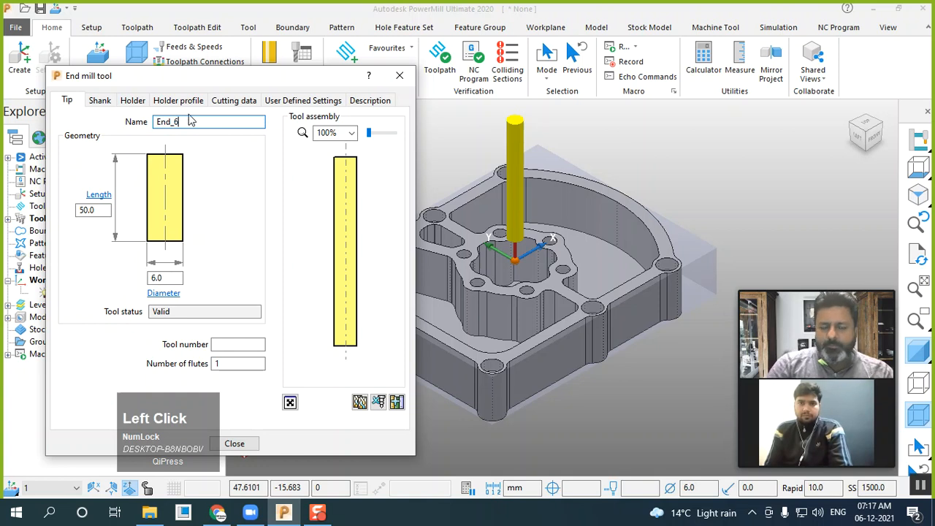
key("BackSpace")
type("emm")
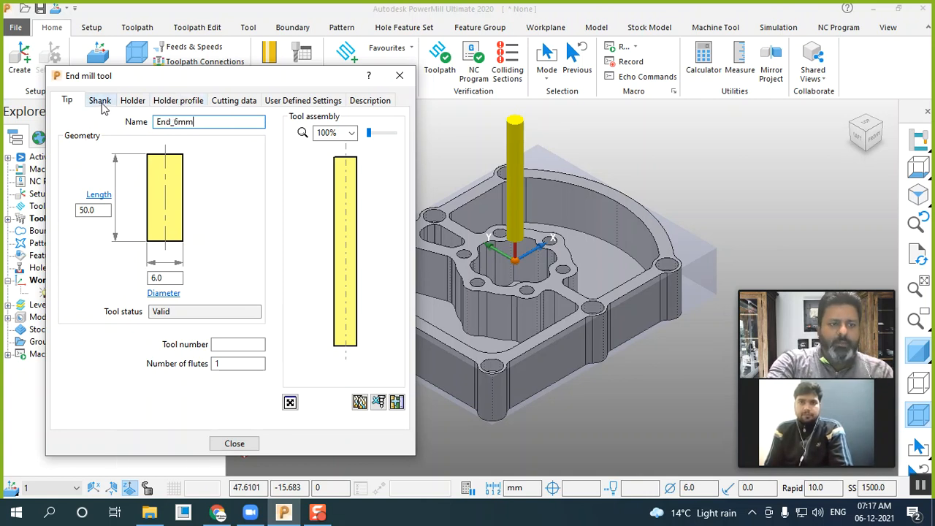
Add a shank component with the default dimensions to the end mill
left_click(98, 103)
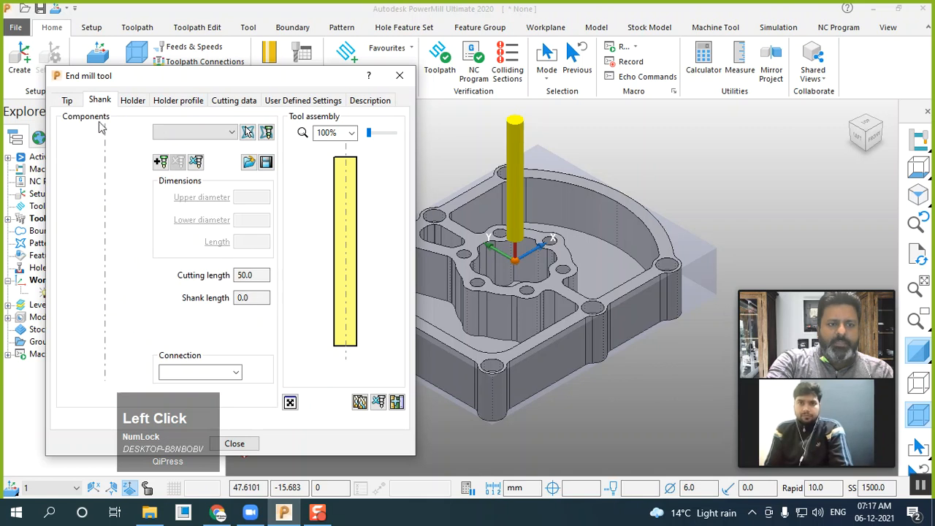
left_click(160, 162)
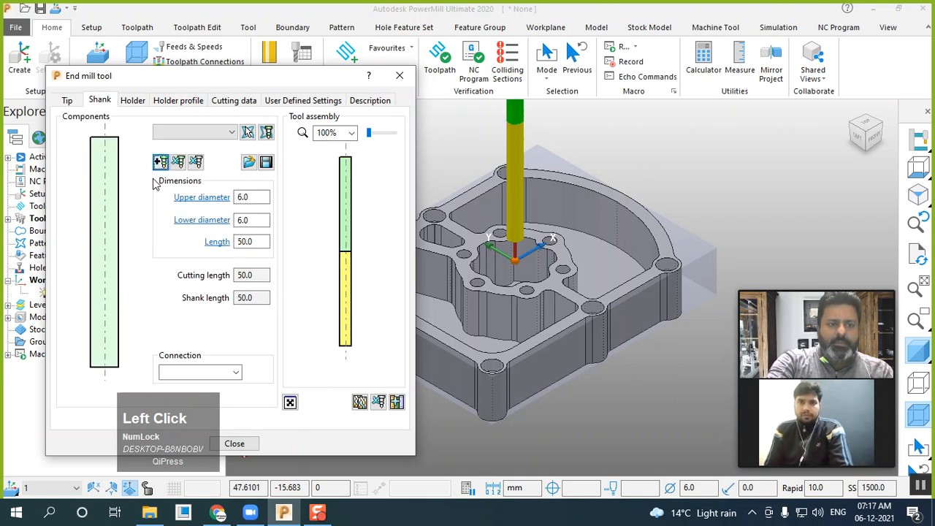
scroll(654, 380, "down", 2)
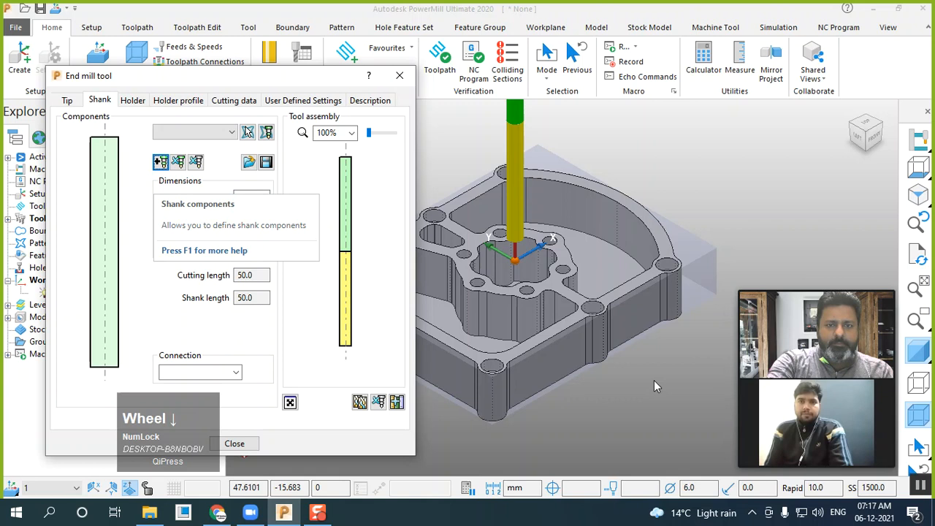
scroll(603, 361, "down", 1)
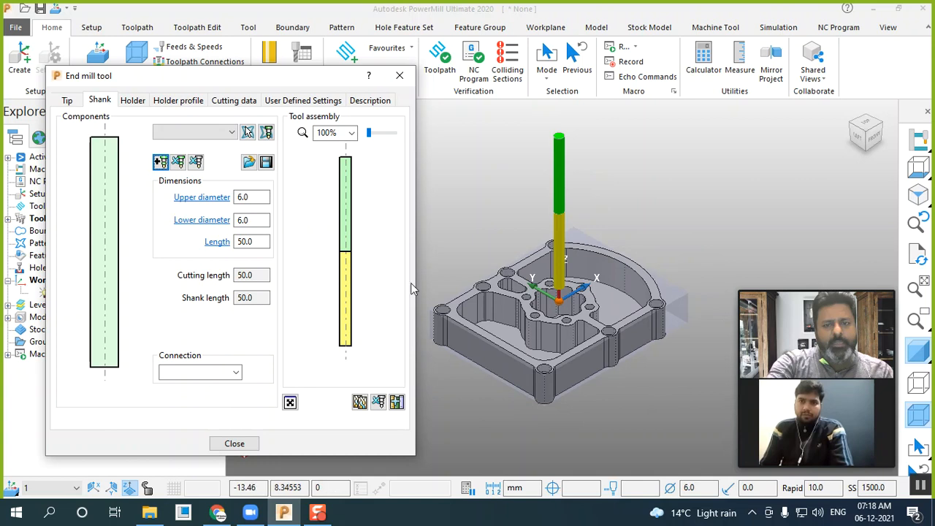
Add a holder component to the end mill and set its overhang to 70 mm
left_click(134, 107)
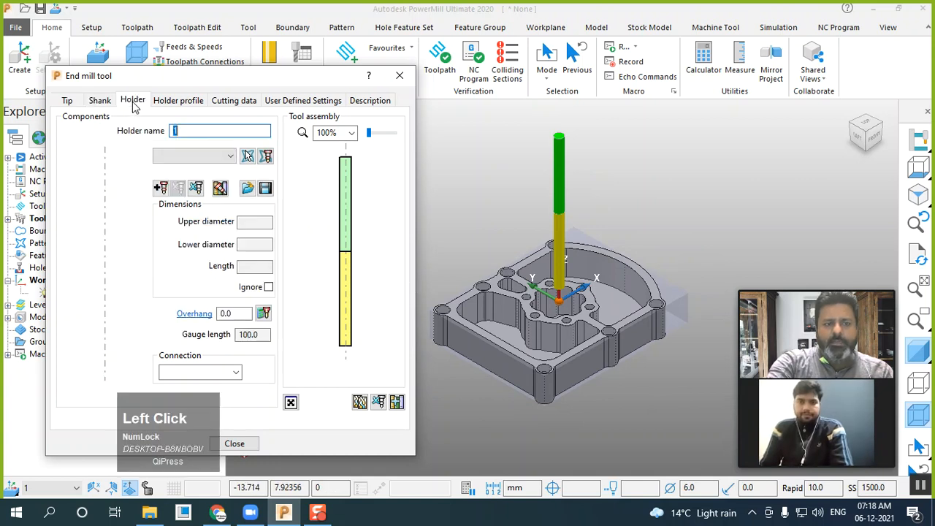
left_click(160, 188)
left_click(236, 313)
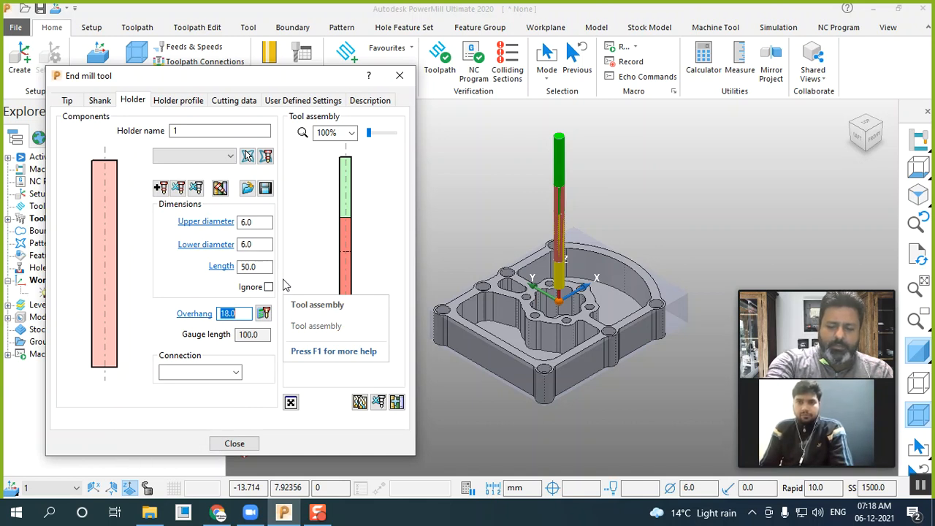
type("70")
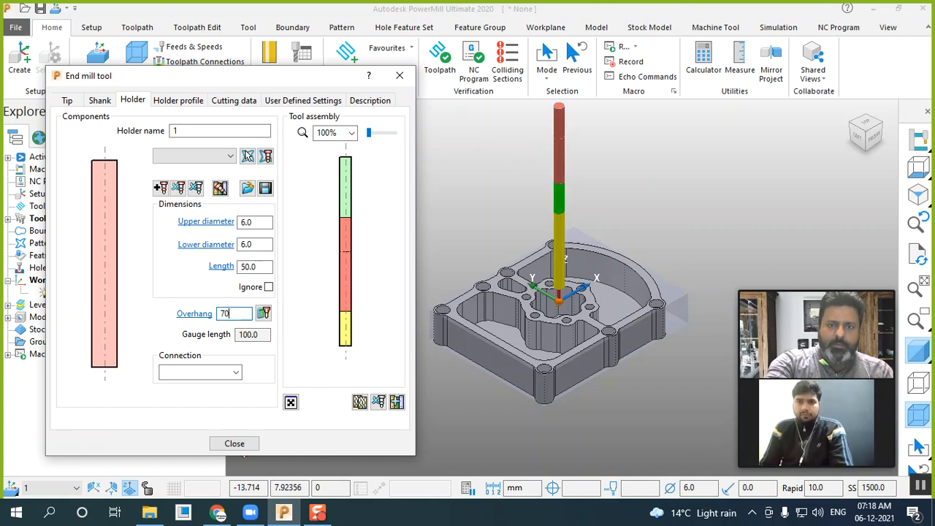
key("Return")
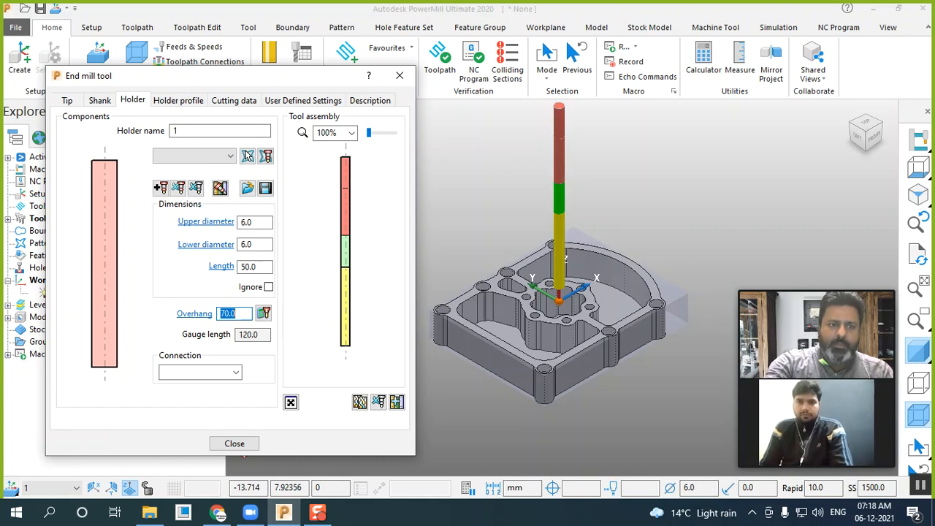
Set the holder's lower diameter to 10 and upper diameter to 25, and finish the end mill definition
left_click(262, 246)
left_click(259, 223)
double_click(259, 224)
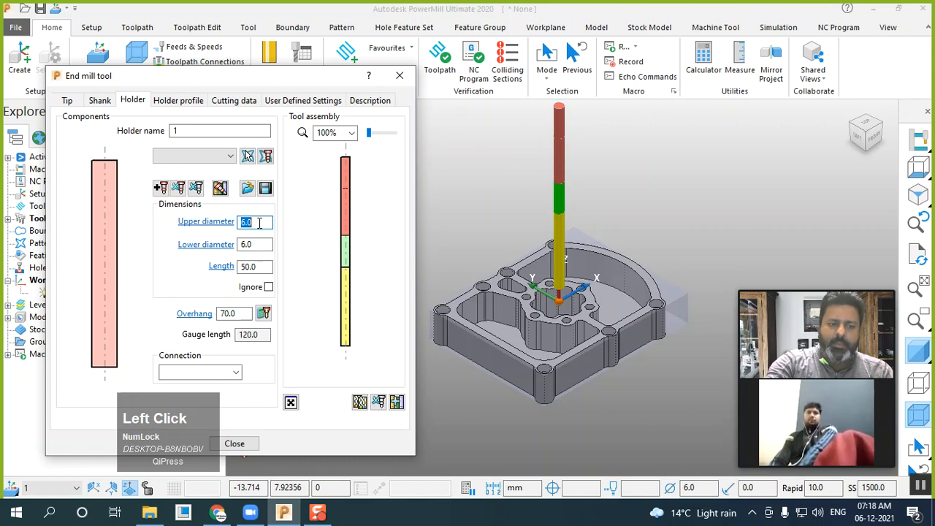
double_click(260, 244)
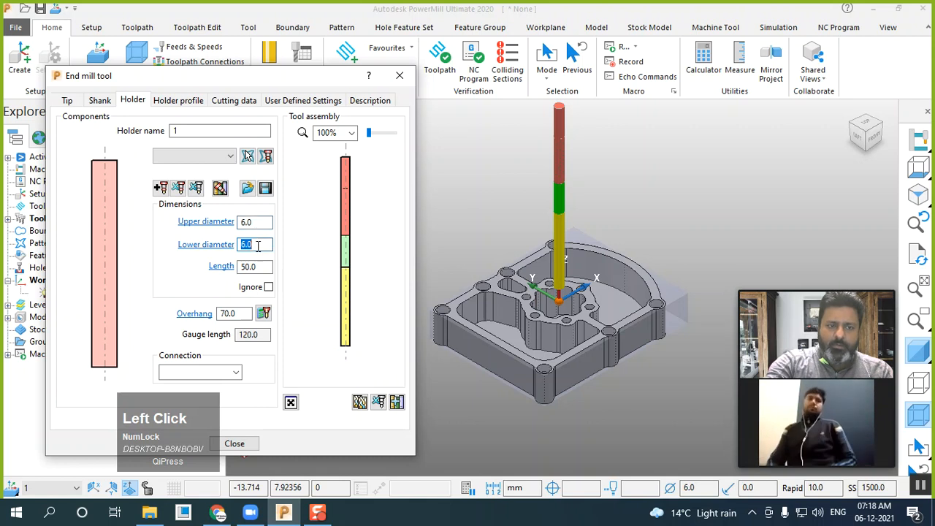
type("10")
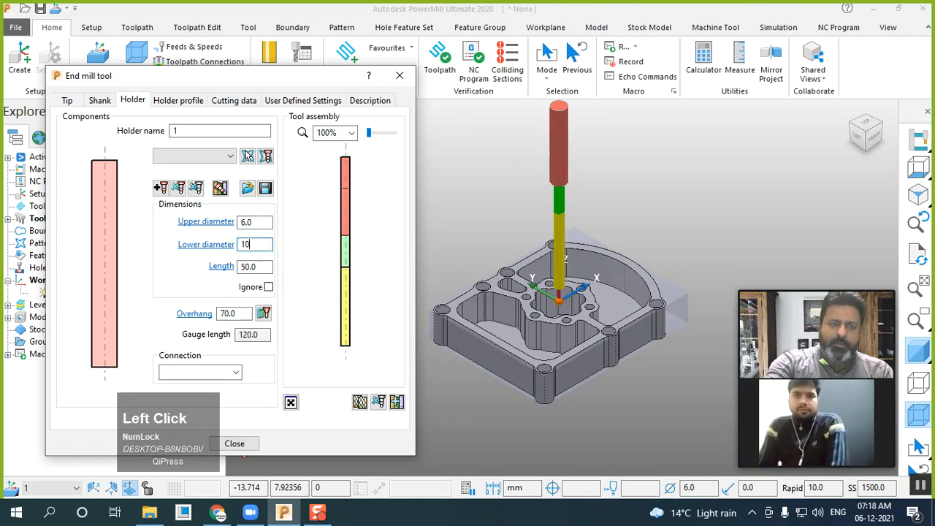
key("Return")
double_click(259, 223)
type("2")
key("Return")
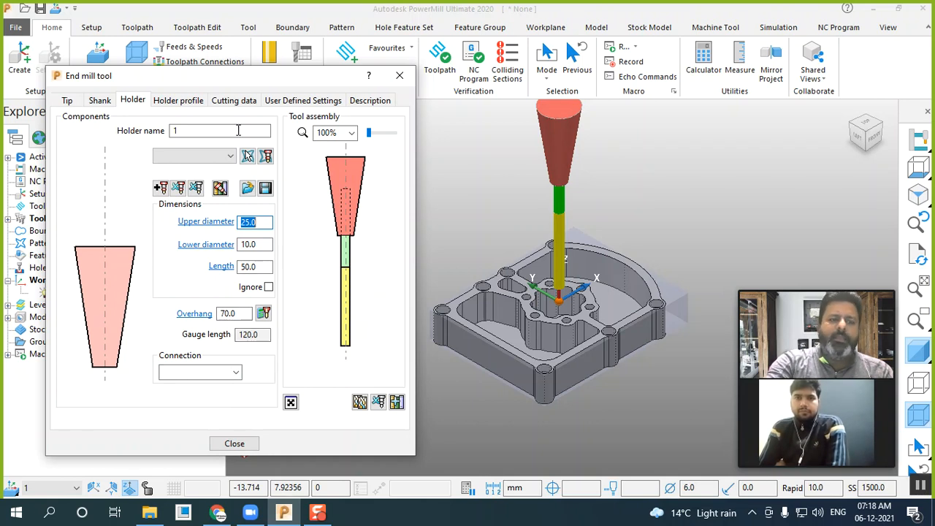
left_click(236, 444)
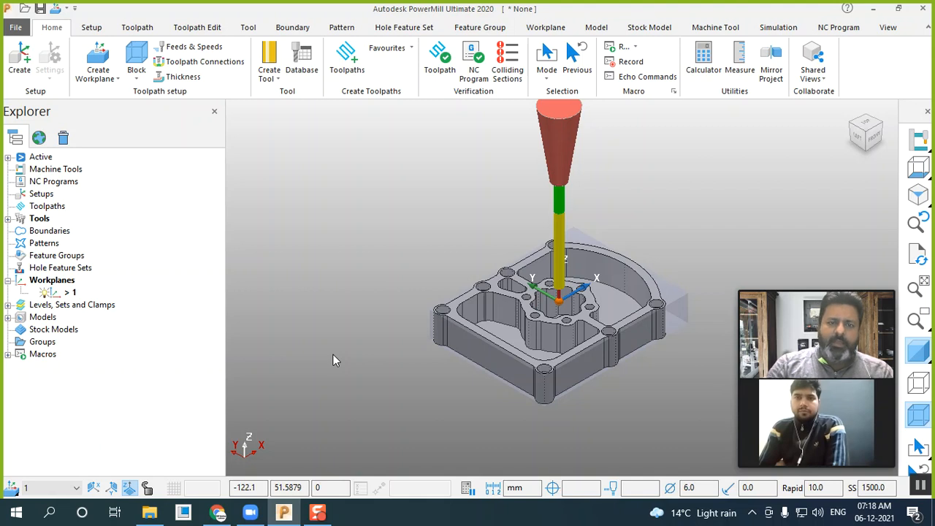
Hide the End_6mm tool from the graphics view, and toggle the display of workplane 1 off and back on
left_click(8, 218)
mouse_move(62, 241)
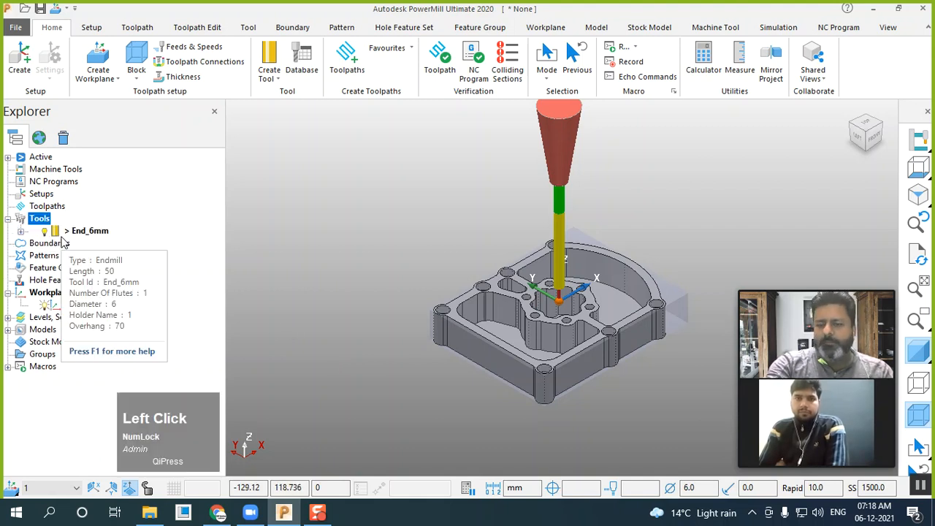
scroll(599, 228, "up", 2)
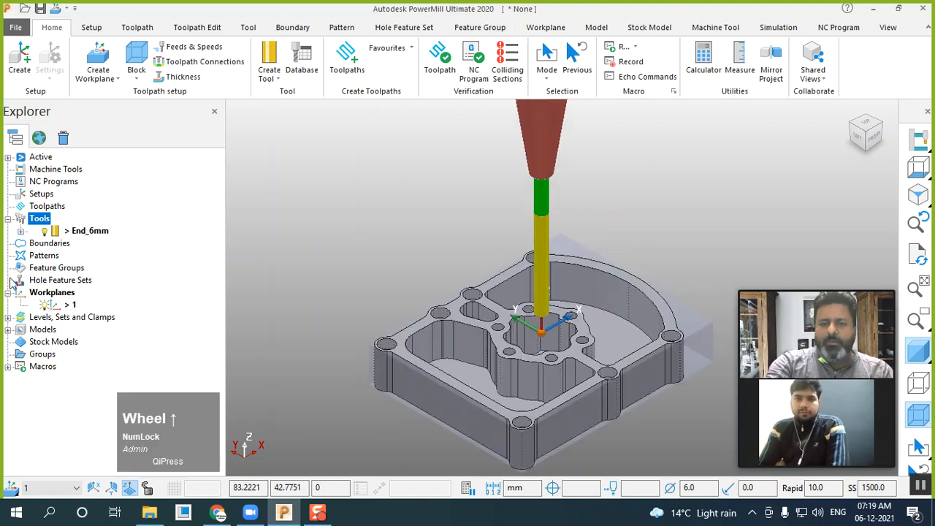
left_click(45, 234)
left_click(44, 232)
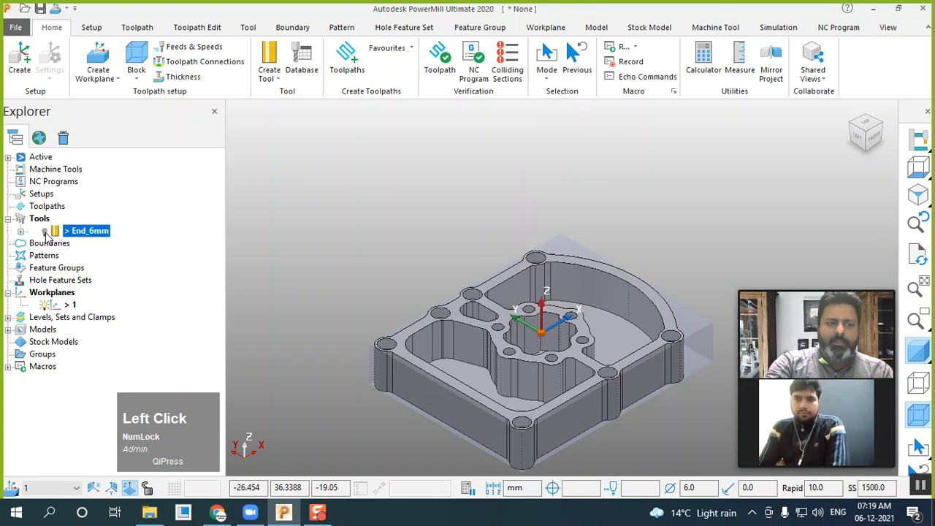
left_click(46, 306)
left_click(45, 306)
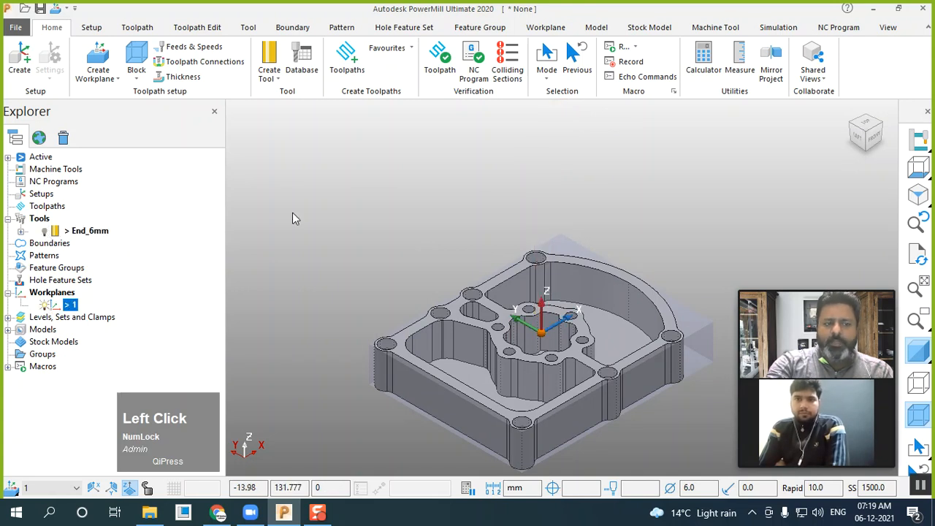
left_click(7, 219)
scroll(326, 203, "down", 3)
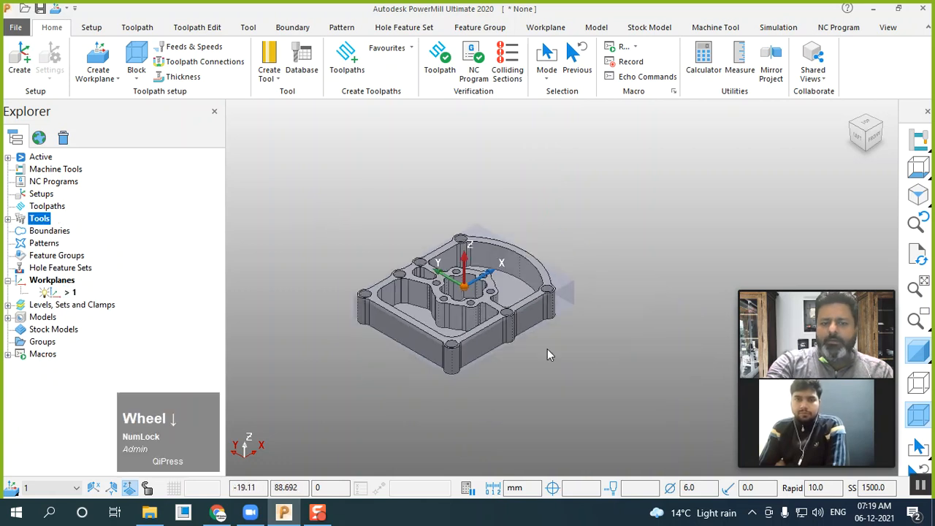
scroll(473, 319, "up", 2)
scroll(314, 251, "up", 1)
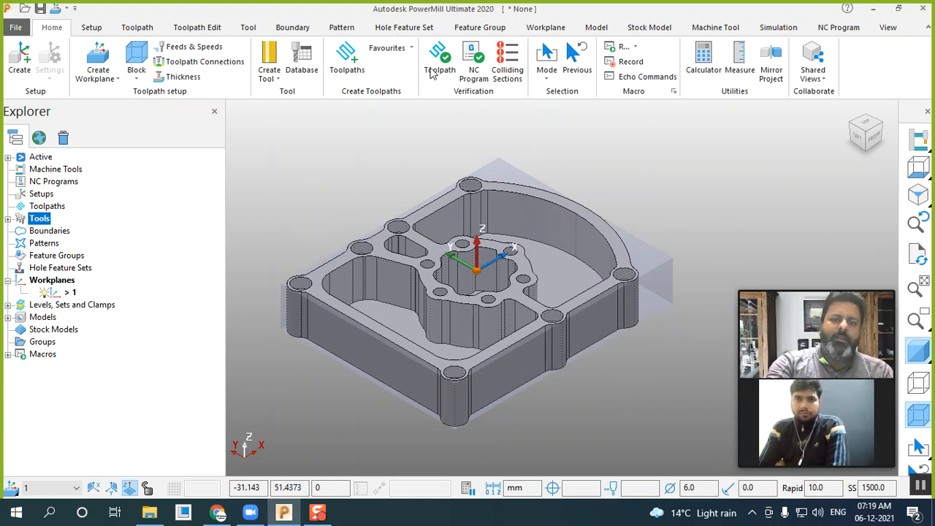
Start a new toolpath with the 2D Curve Profile strategy from the Curve Machining category
left_click(346, 69)
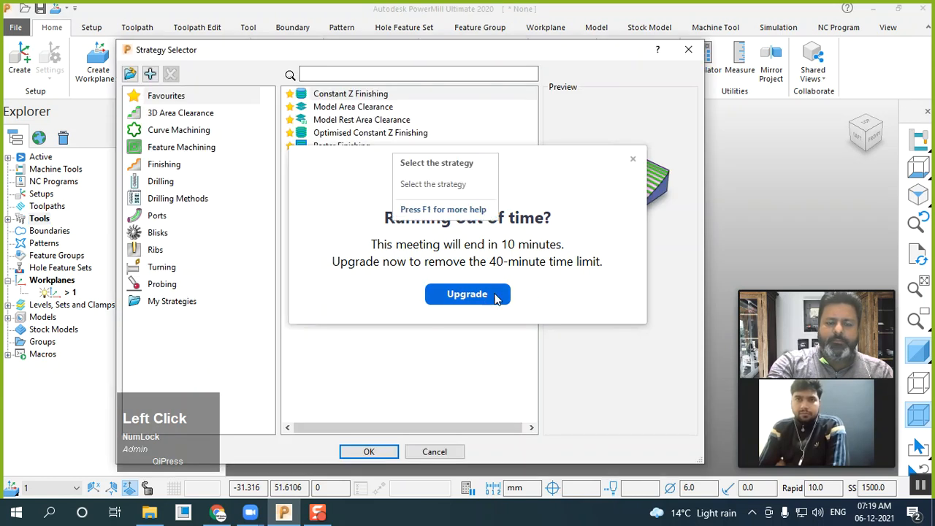
left_click(633, 159)
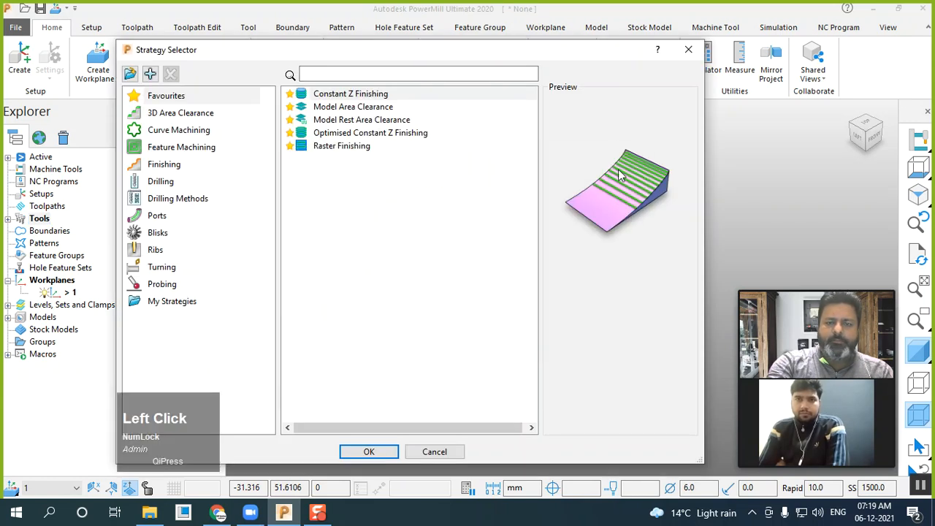
left_click(921, 485)
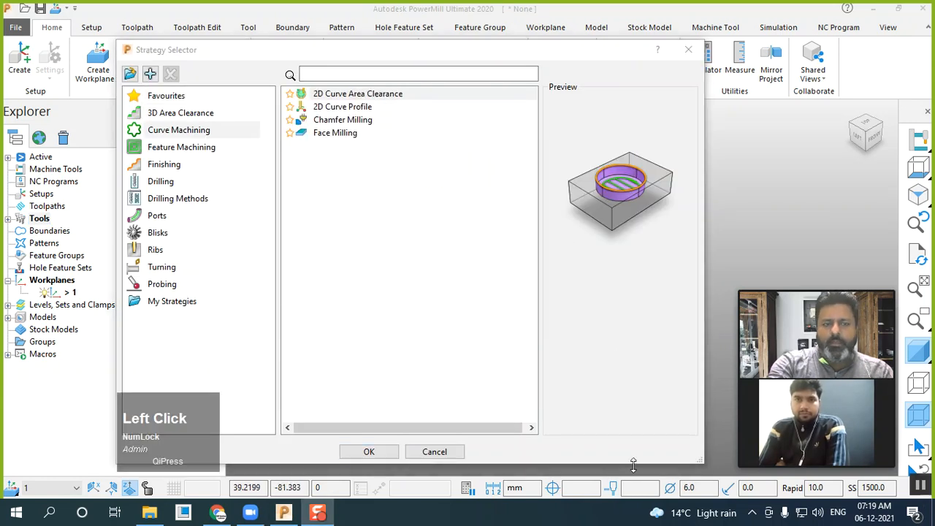
left_click(166, 133)
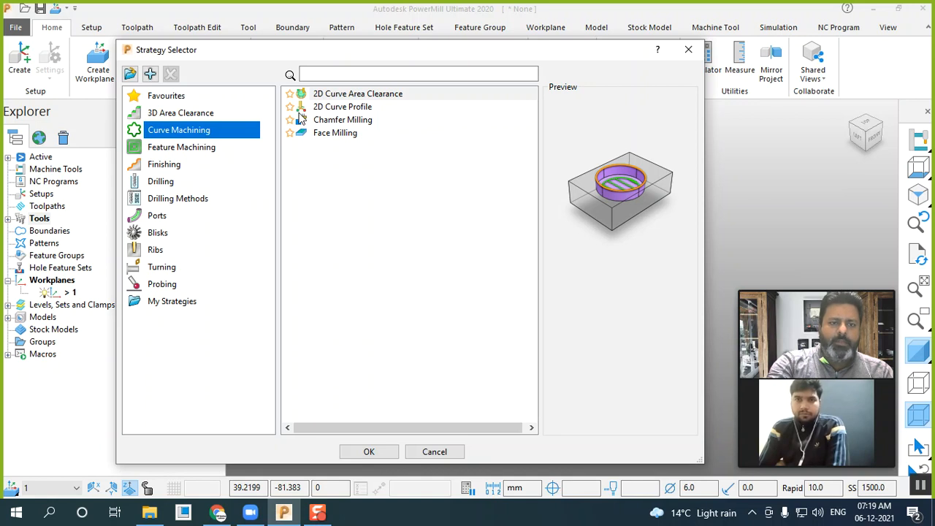
left_click(338, 110)
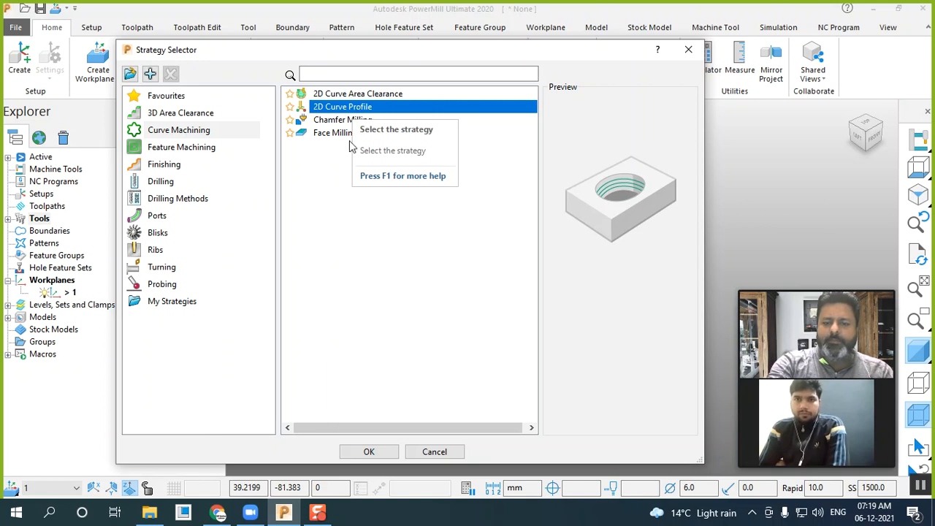
left_click(369, 451)
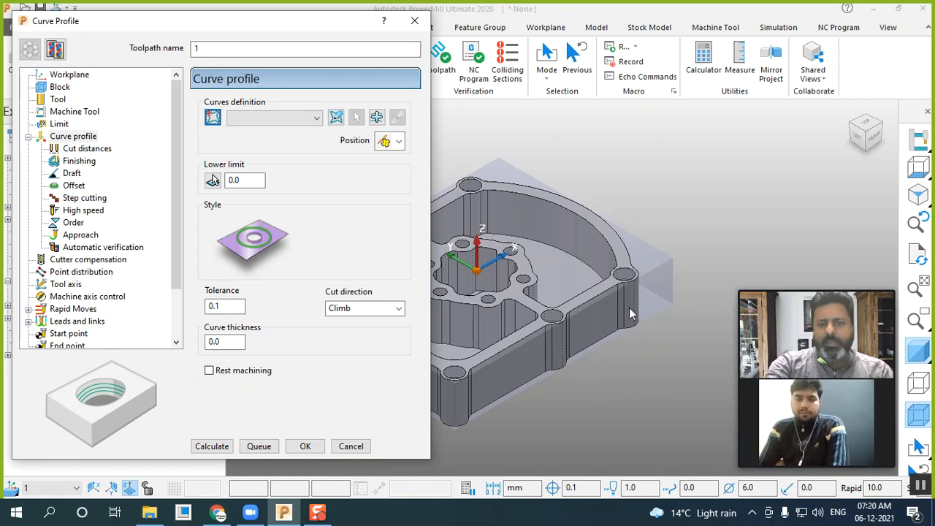
Create a new pattern for the curve profile's curves definition and open it in the Curve Editor
scroll(629, 308, "down", 1)
scroll(634, 316, "down", 2)
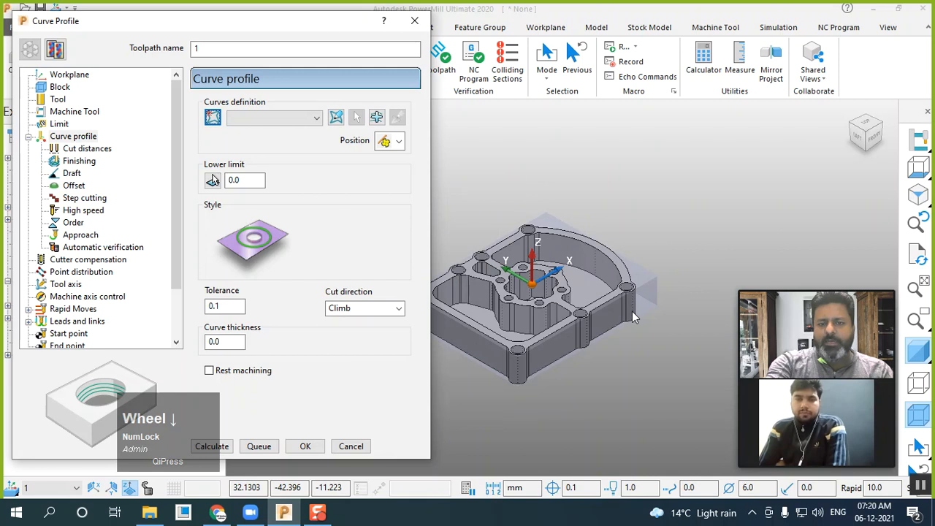
scroll(495, 340, "up", 1)
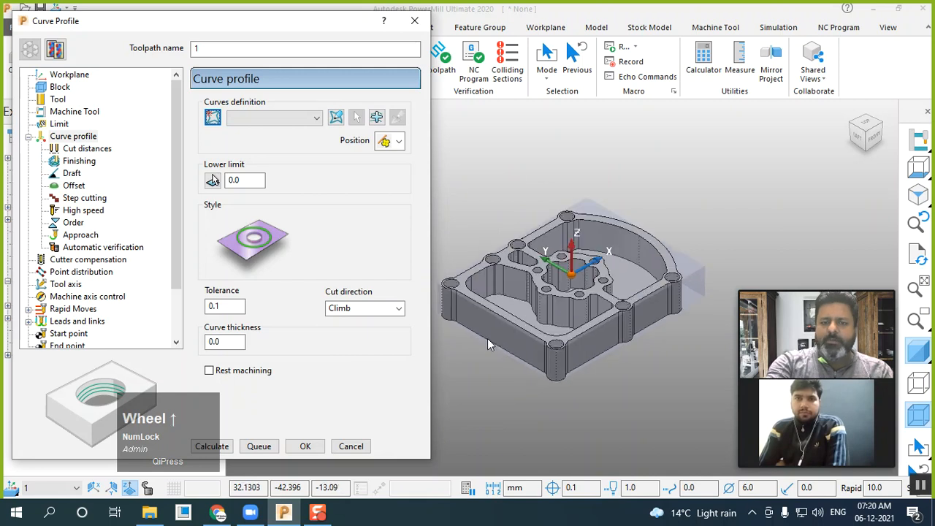
scroll(487, 339, "up", 1)
scroll(475, 350, "up", 2)
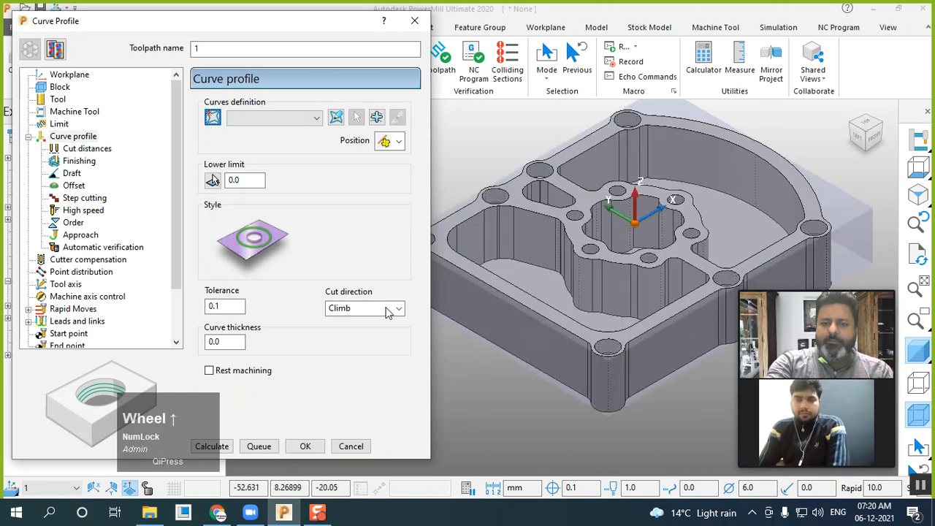
left_click(231, 21)
left_click_drag(231, 21, 216, 16)
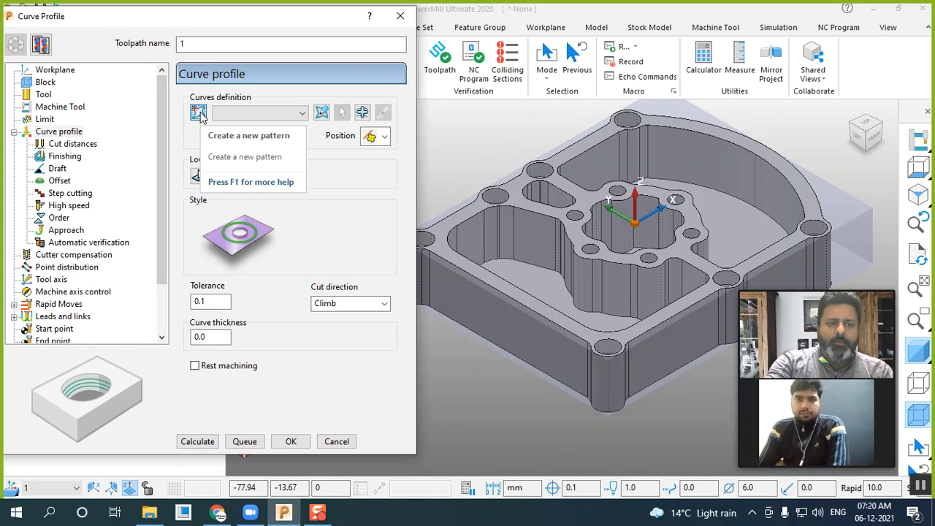
left_click_drag(169, 22, 342, 31)
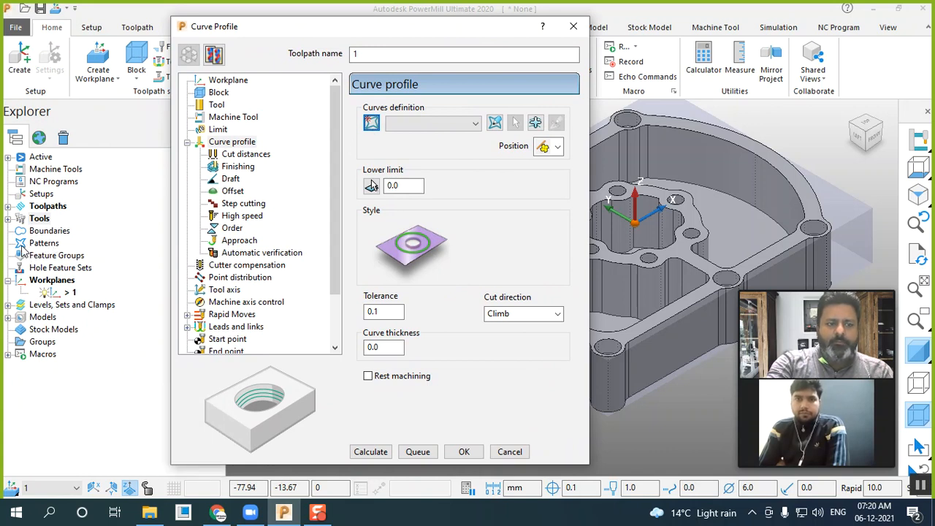
left_click_drag(389, 29, 243, 27)
left_click(224, 122)
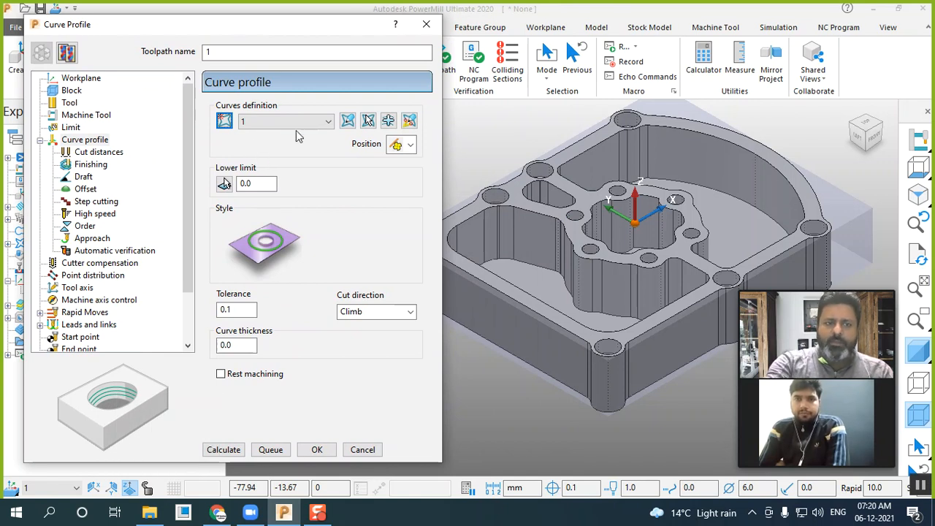
left_click(348, 121)
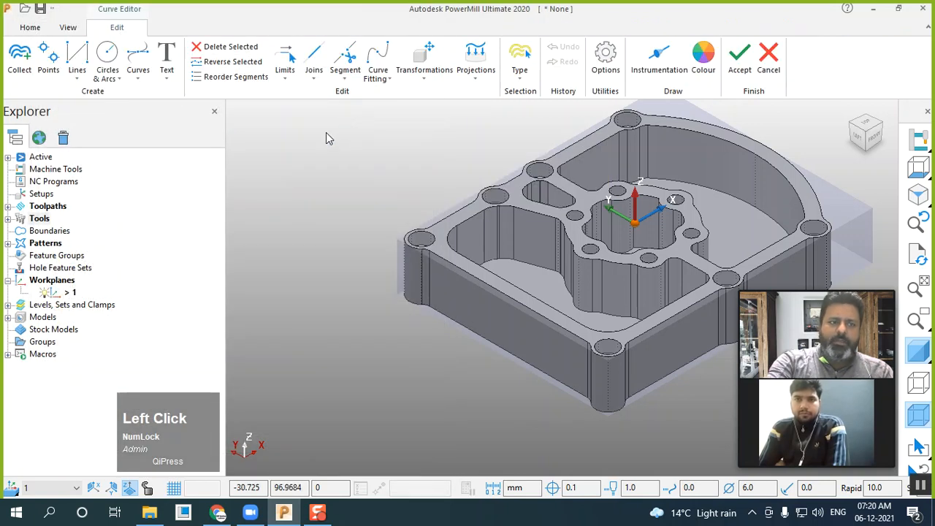
Create a closed composite curve along the upper edge of the large irregular pocket at the front of the model and save it
left_click(165, 82)
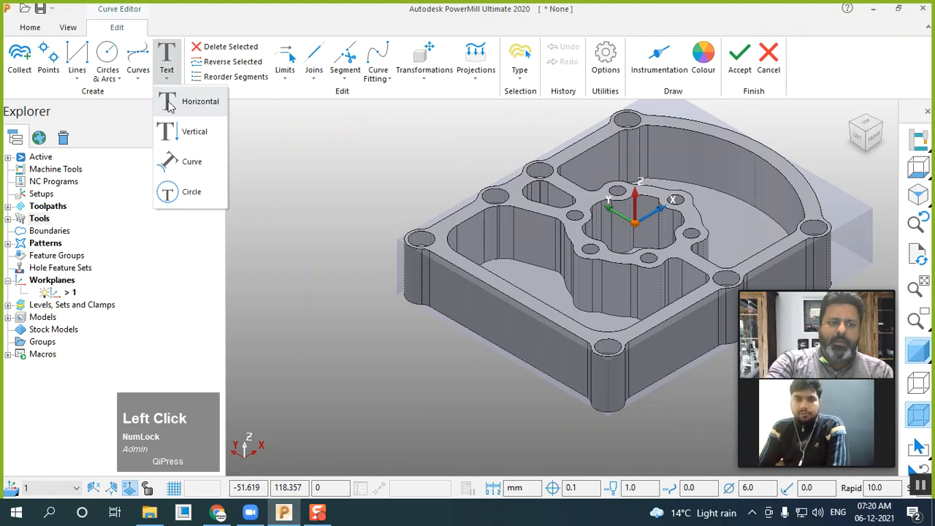
left_click(138, 73)
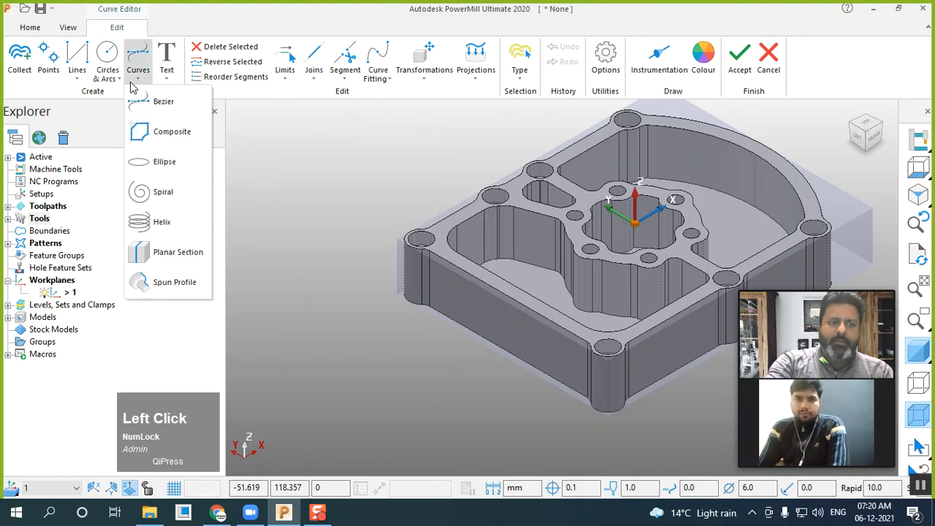
left_click(169, 141)
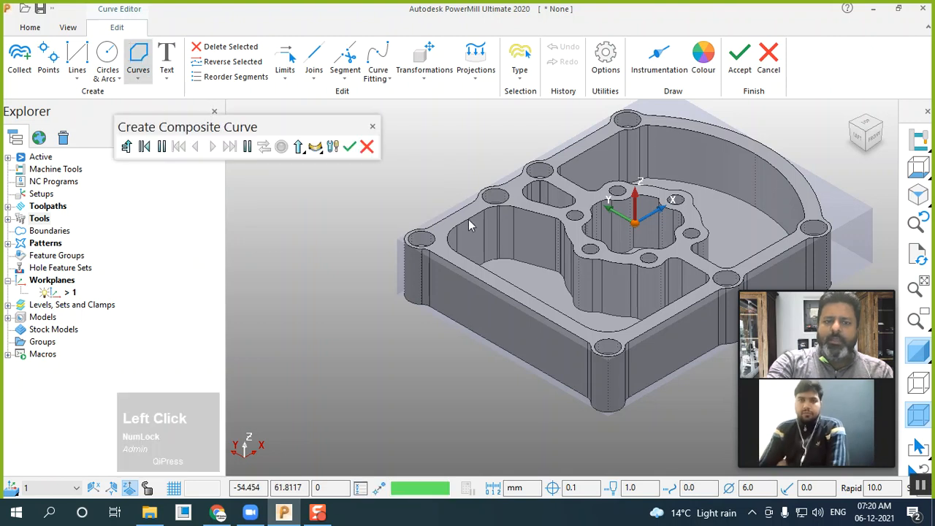
left_click(458, 246)
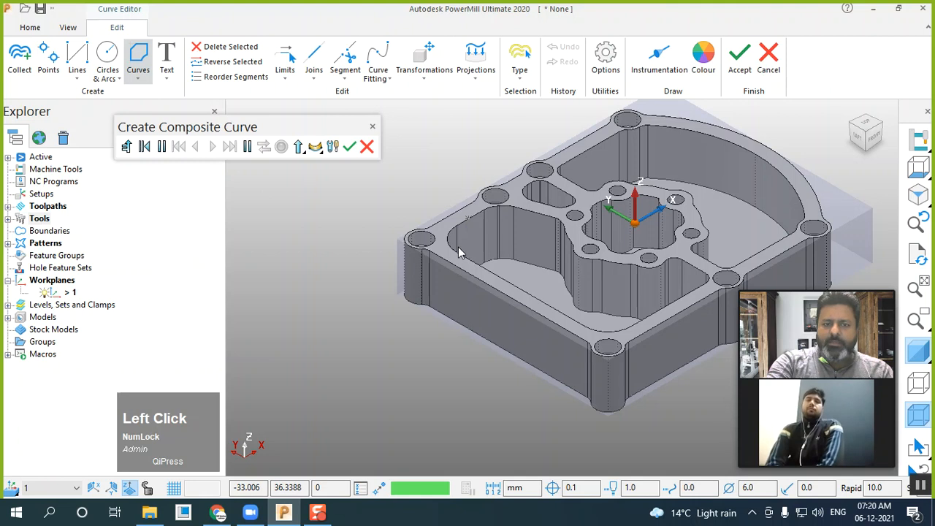
left_click(458, 245)
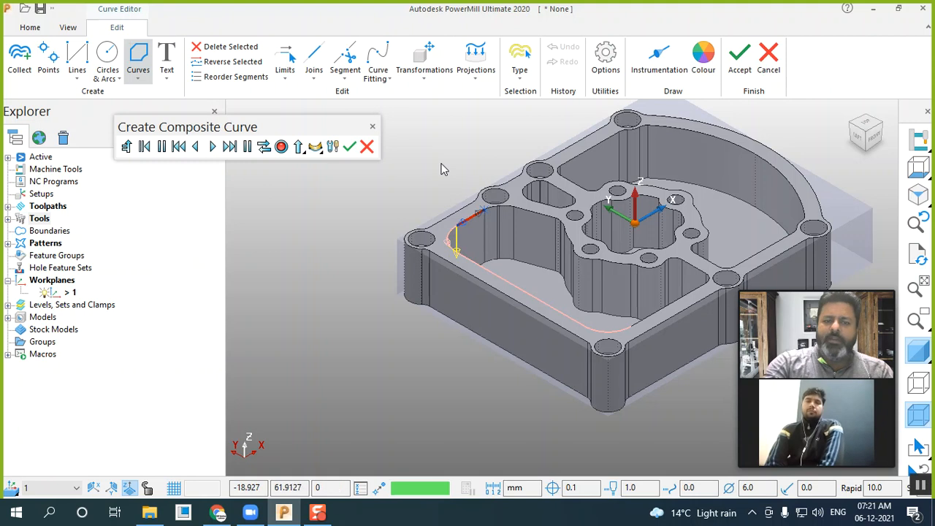
left_click(451, 250)
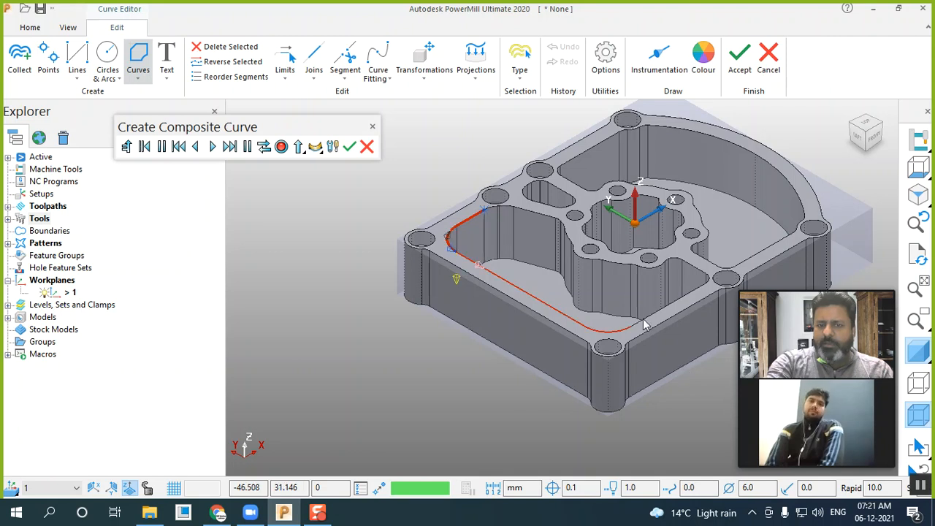
left_click(482, 274)
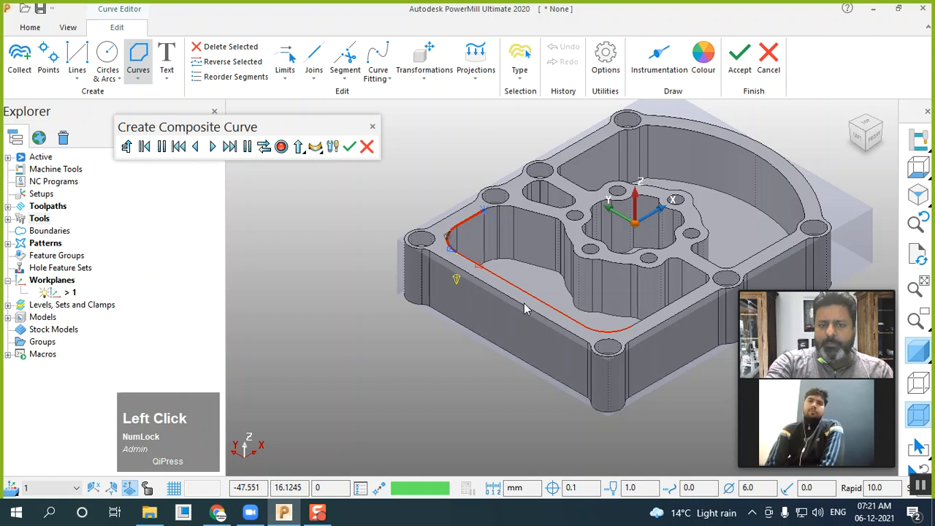
left_click(624, 337)
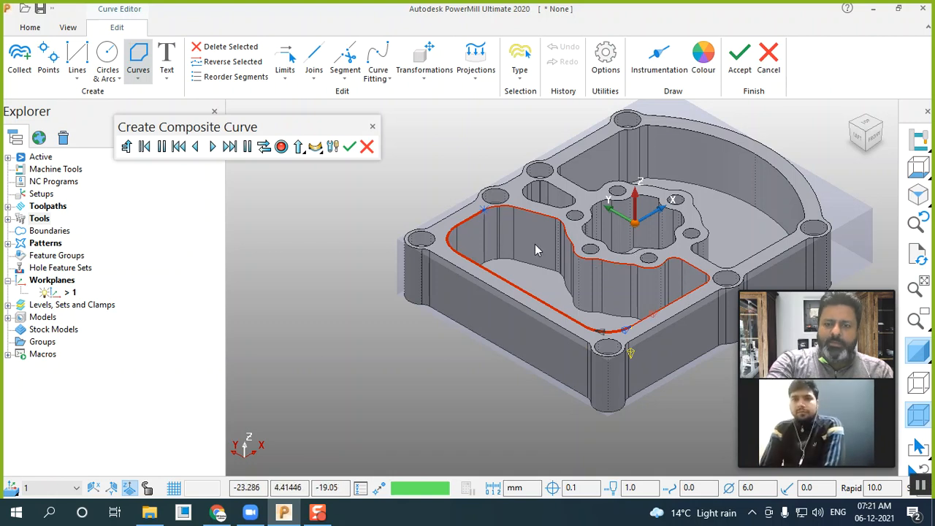
left_click(230, 147)
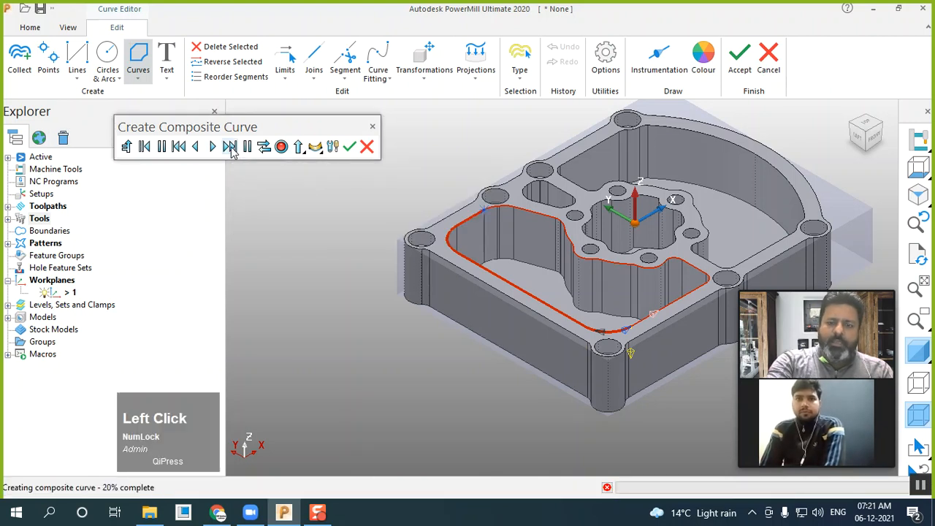
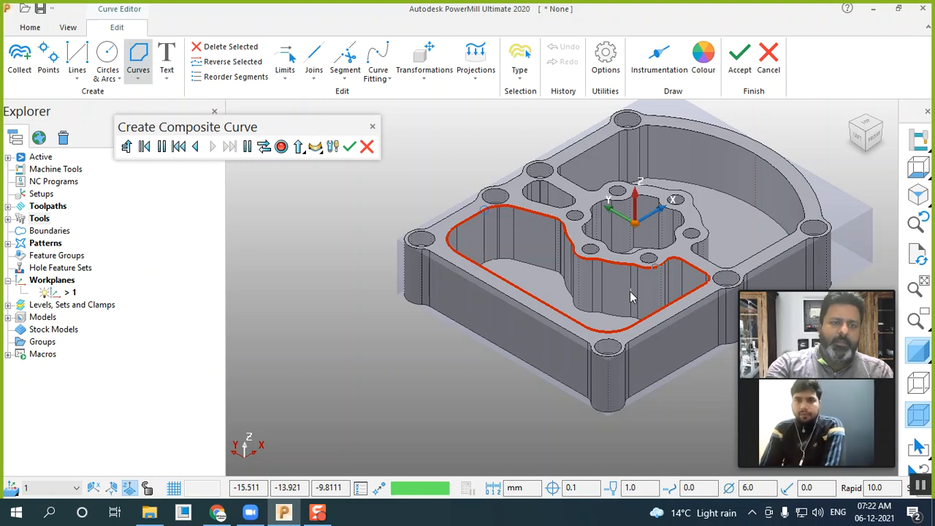
left_click(282, 148)
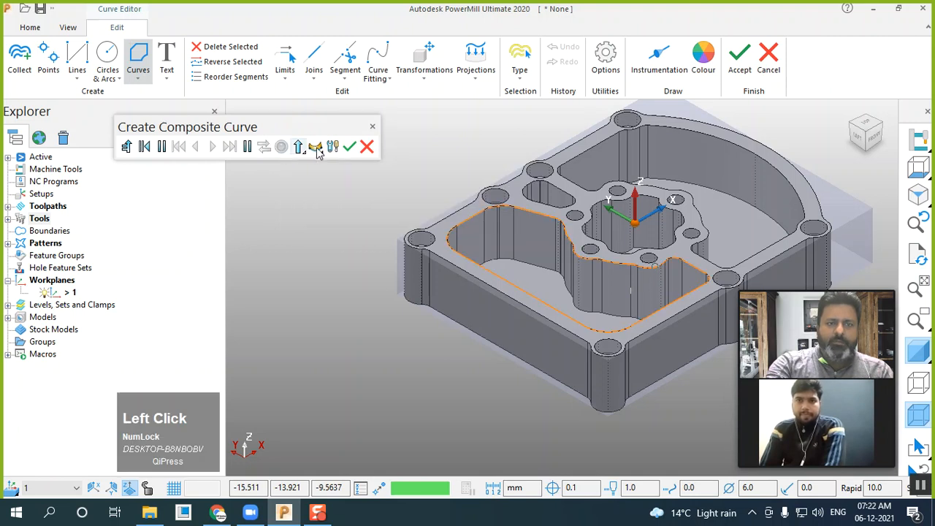
Accept the pocket-edge pattern in the Curve Editor and mark all of its curves as machining sections
left_click(349, 147)
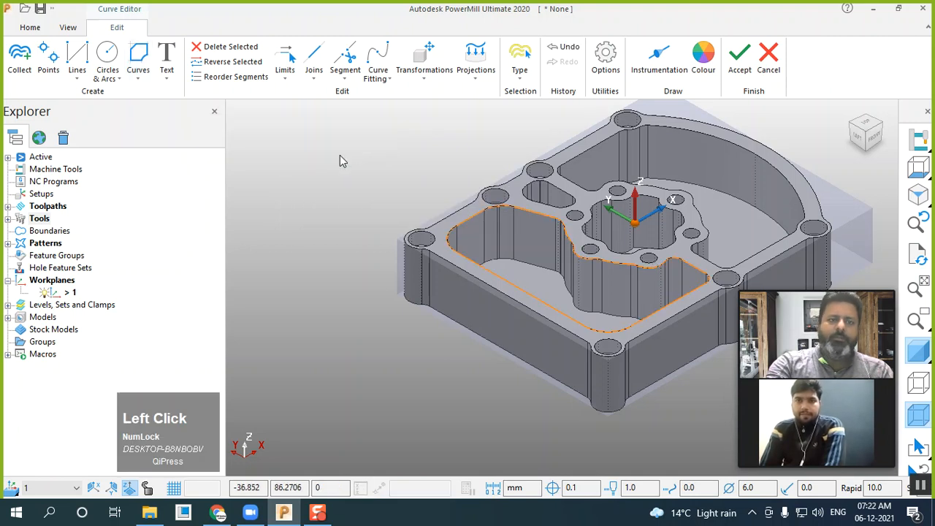
left_click(740, 57)
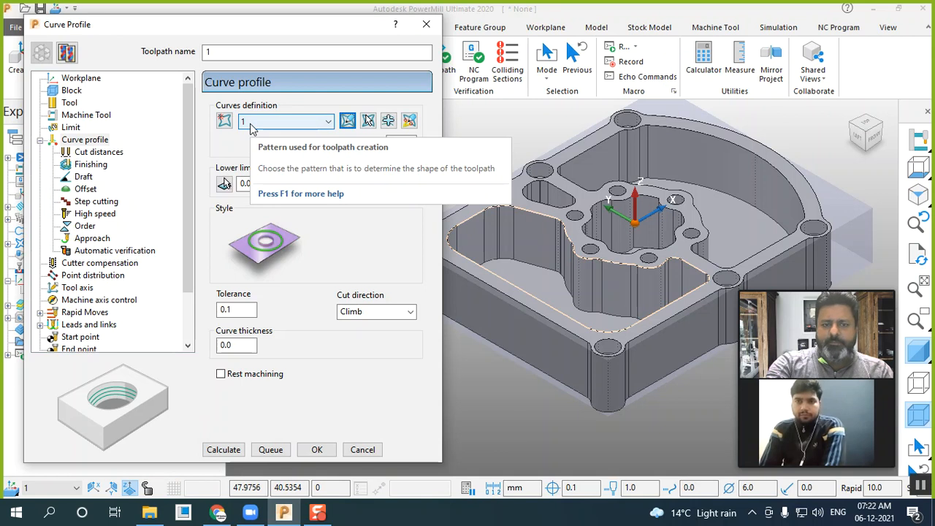
left_click(410, 123)
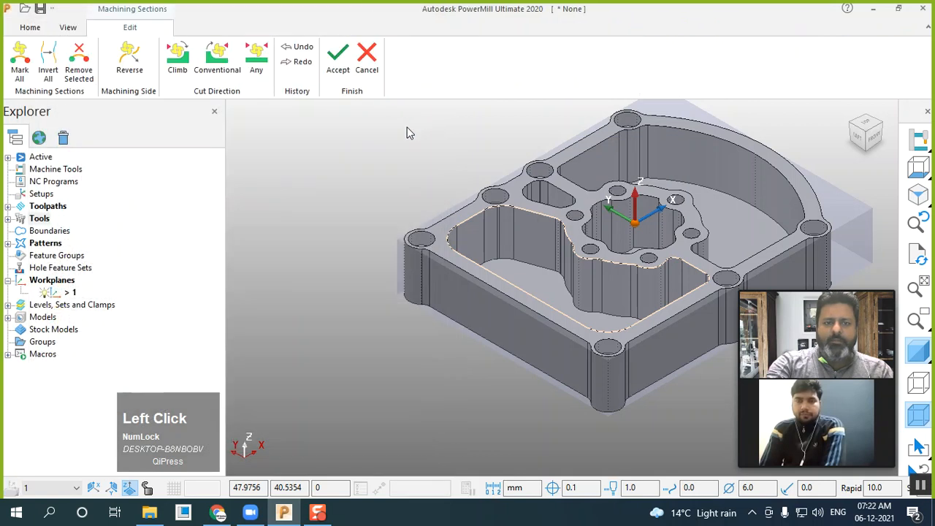
left_click(20, 60)
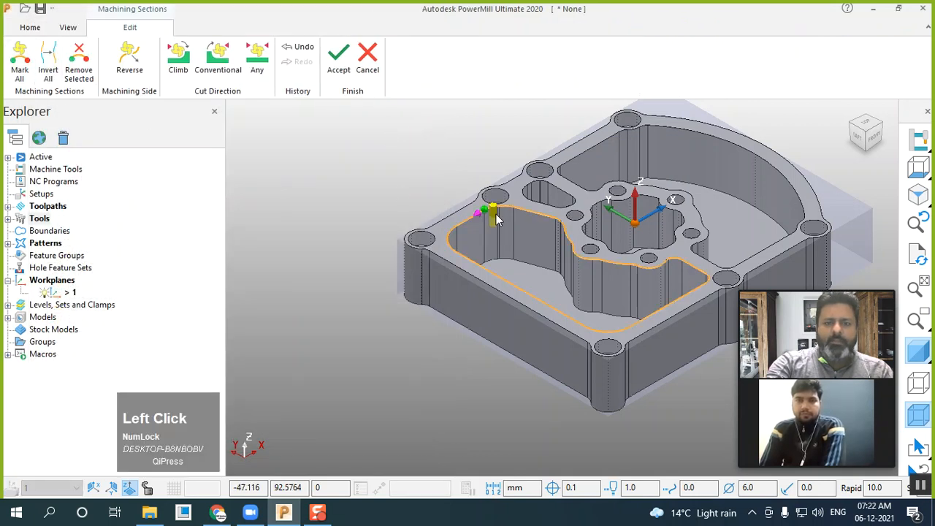
Reverse the machining side to the outside of the pocket curve, and reverse it back to the inside
left_click(130, 60)
left_click(130, 60)
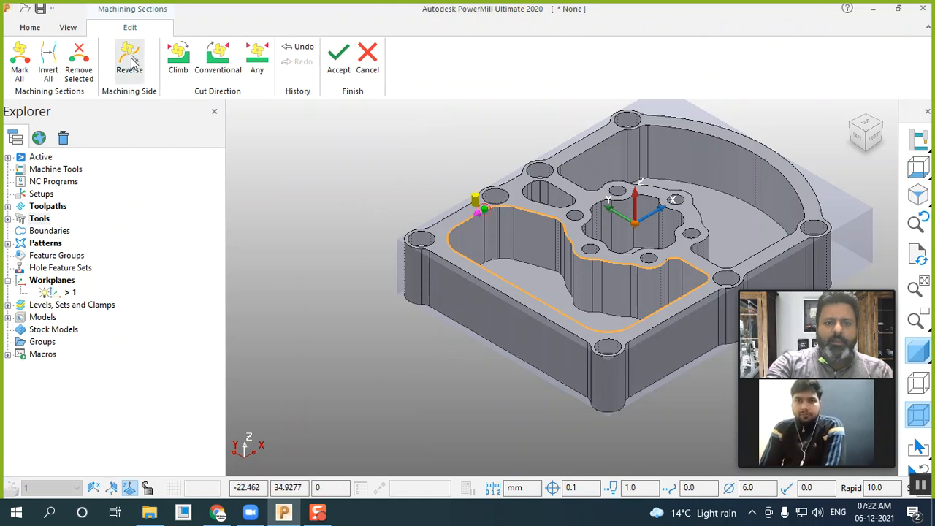
left_click(474, 201)
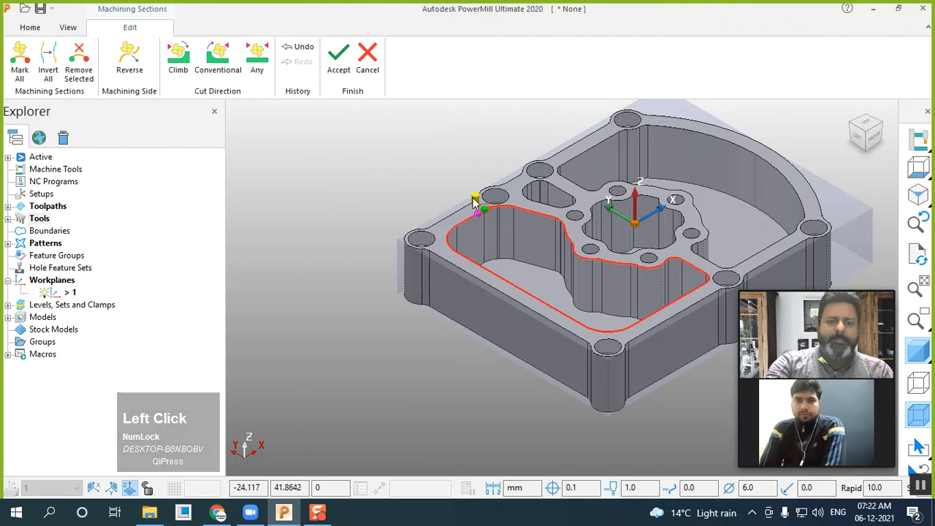
left_click(473, 199)
left_click(245, 185)
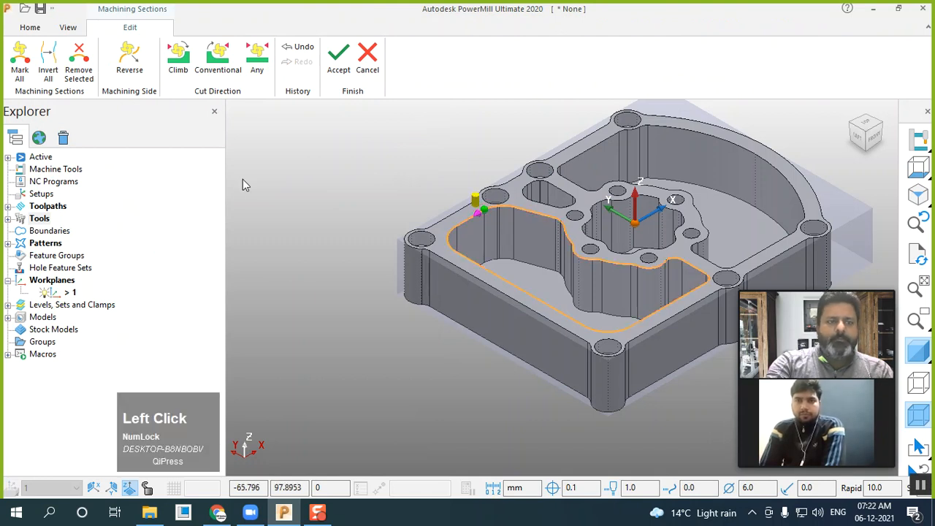
left_click(126, 62)
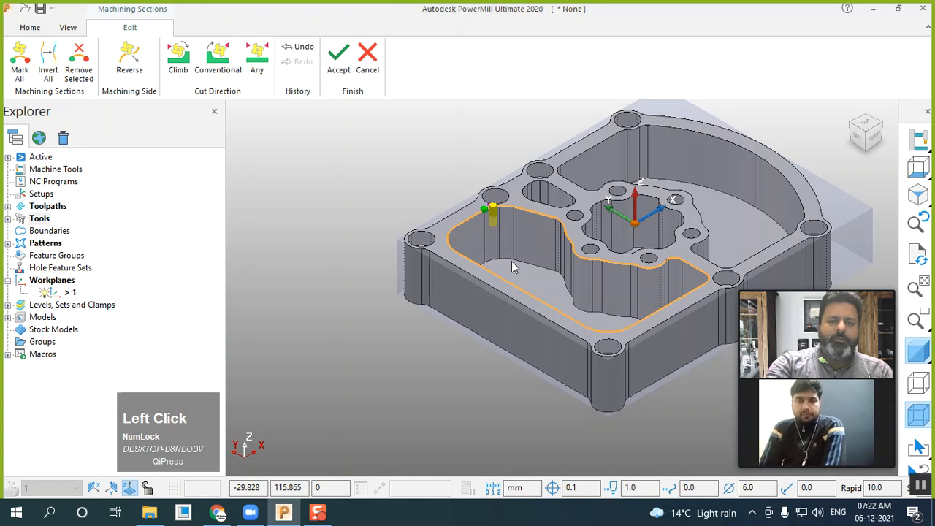
Accept the machining sections, calculate the curve profile toolpath and close its settings
left_click(337, 65)
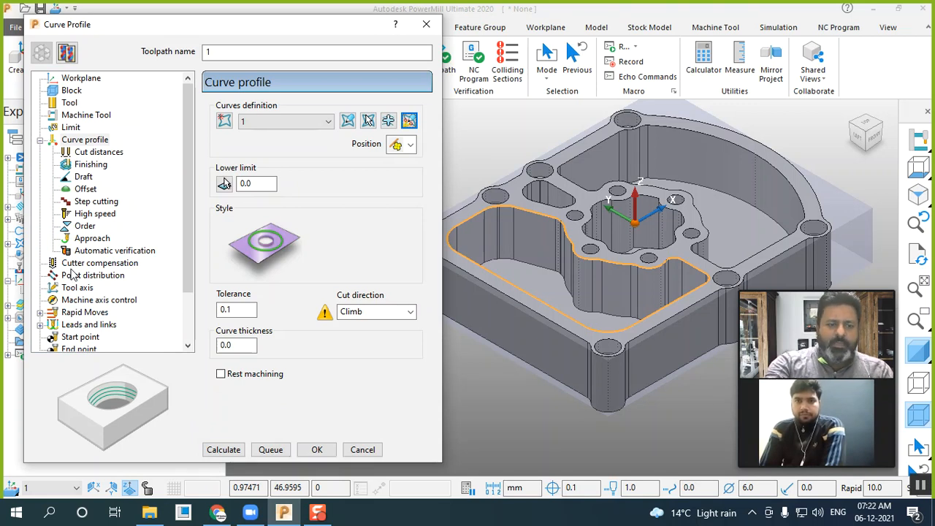
left_click(213, 451)
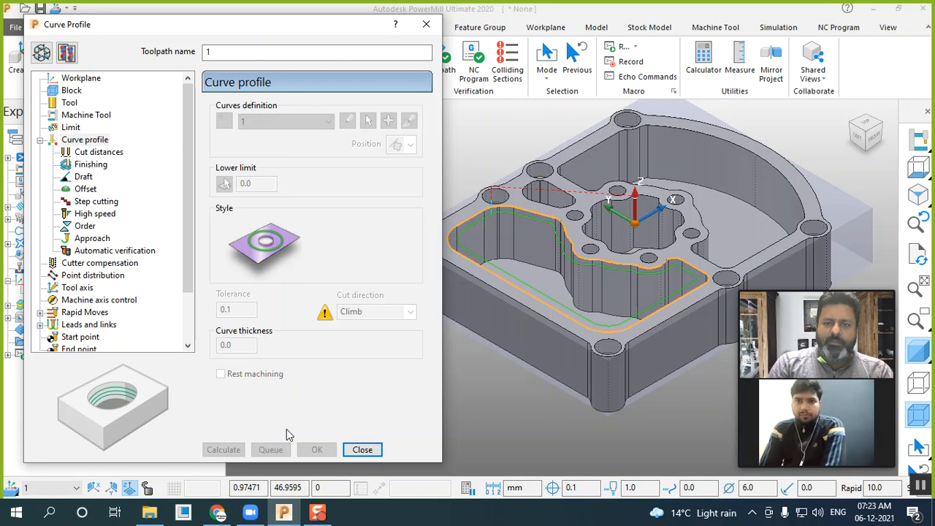
left_click(364, 449)
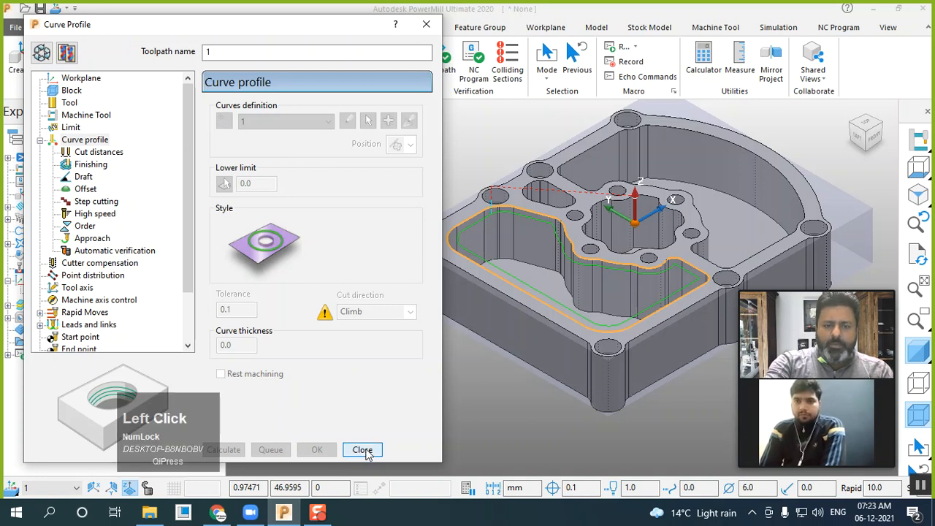
Simulate toolpath 1 from its start, play it through and return to the beginning
left_click(8, 207)
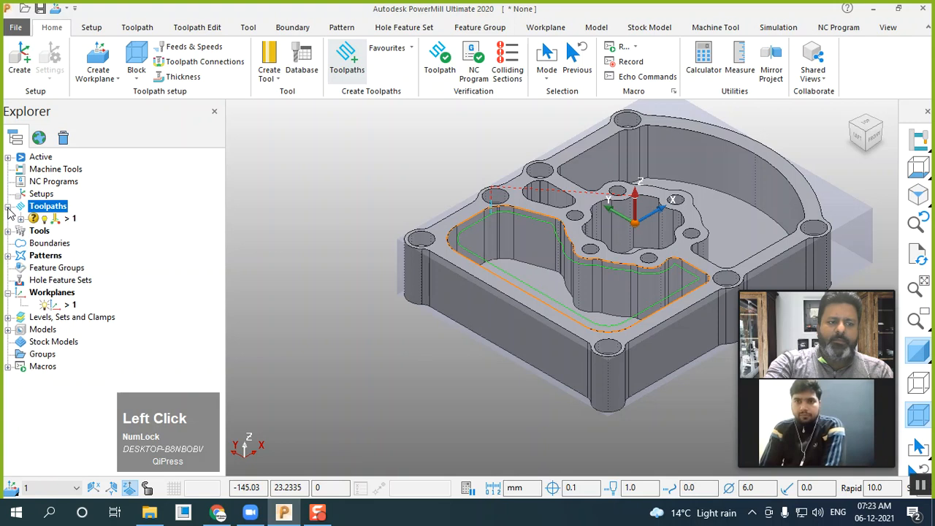
right_click(66, 221)
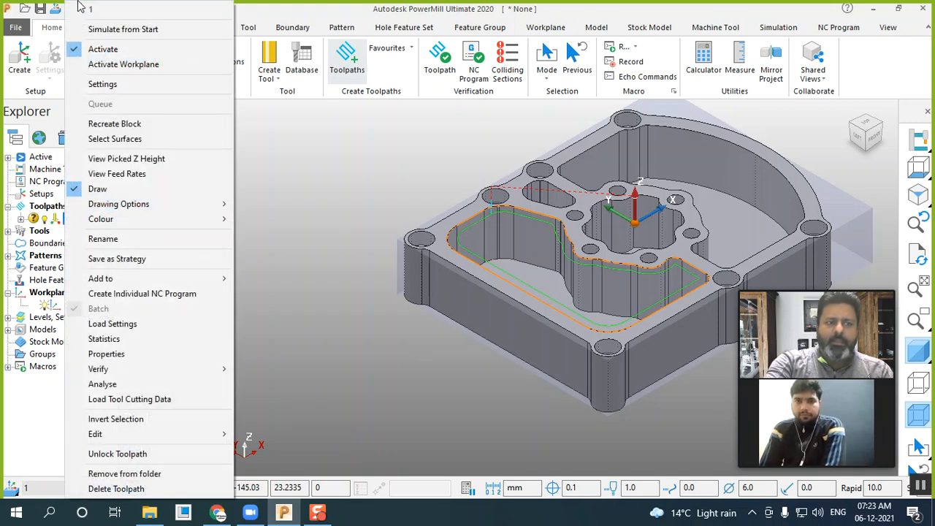
left_click(98, 29)
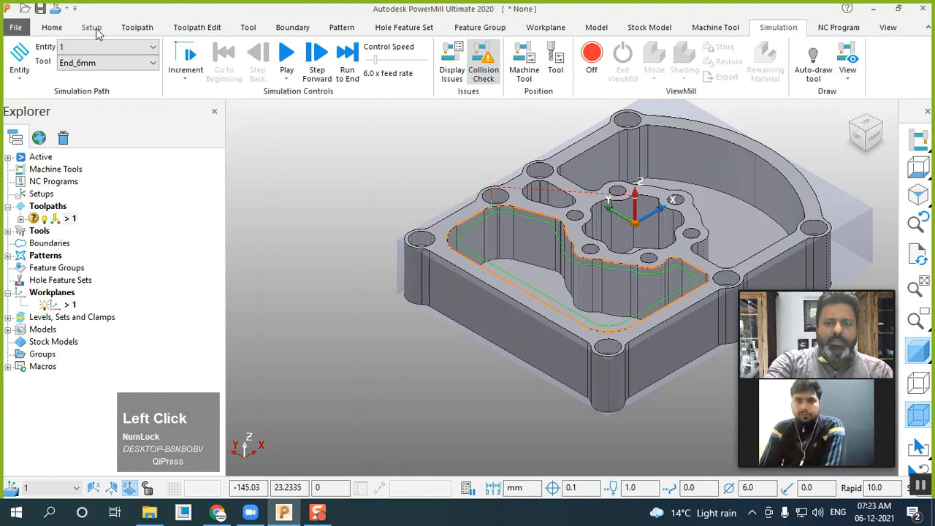
left_click(285, 57)
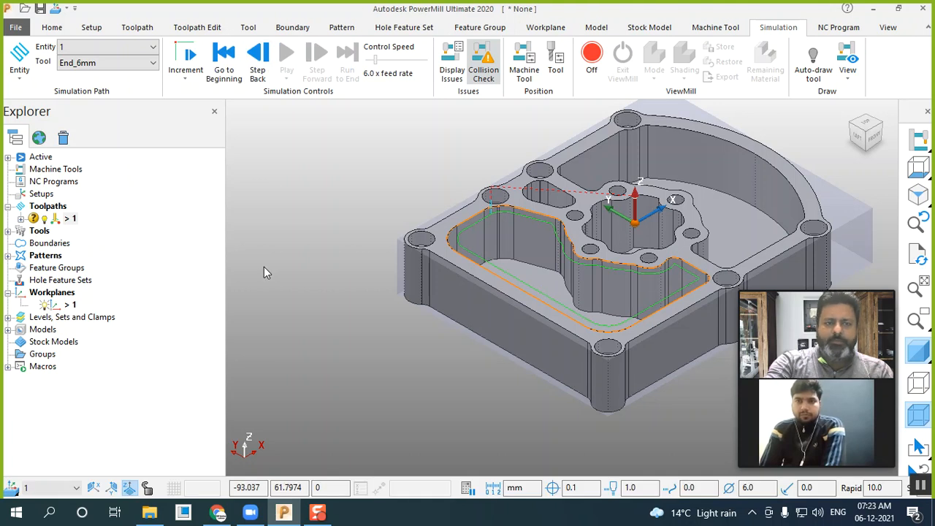
left_click(228, 66)
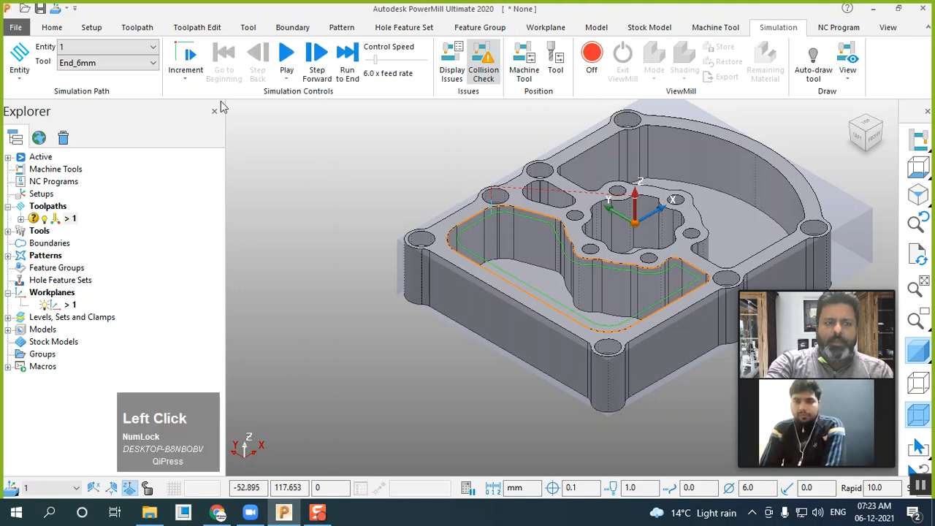
Show the End_6mm tool in the graphics view and play the toolpath simulation twice from the beginning
left_click(11, 232)
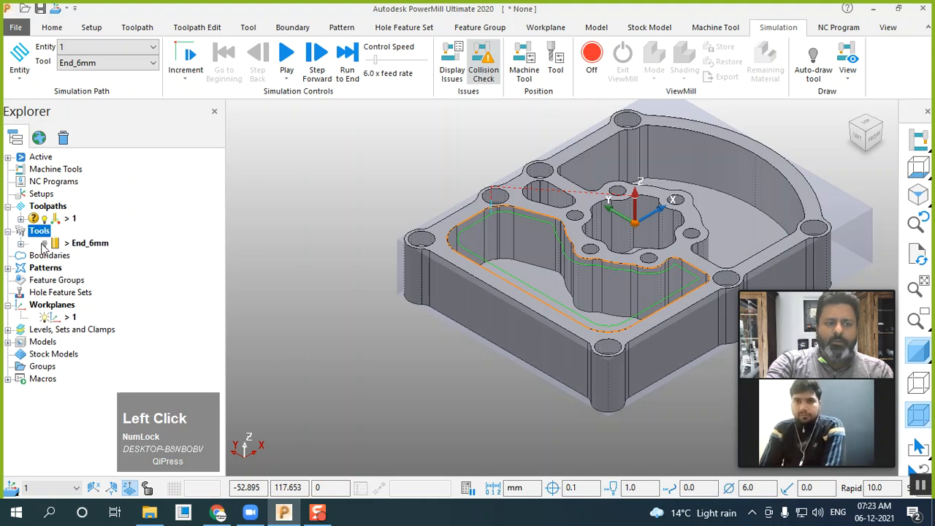
left_click(43, 245)
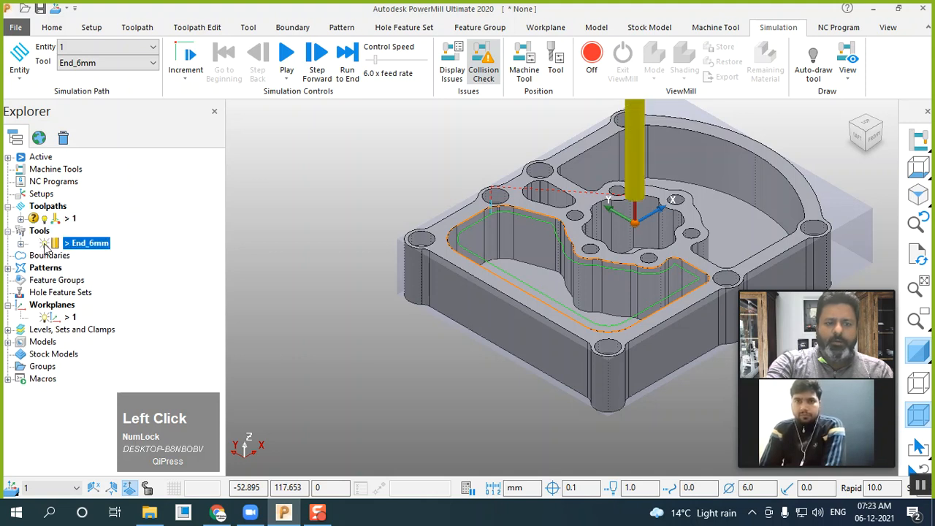
left_click(286, 63)
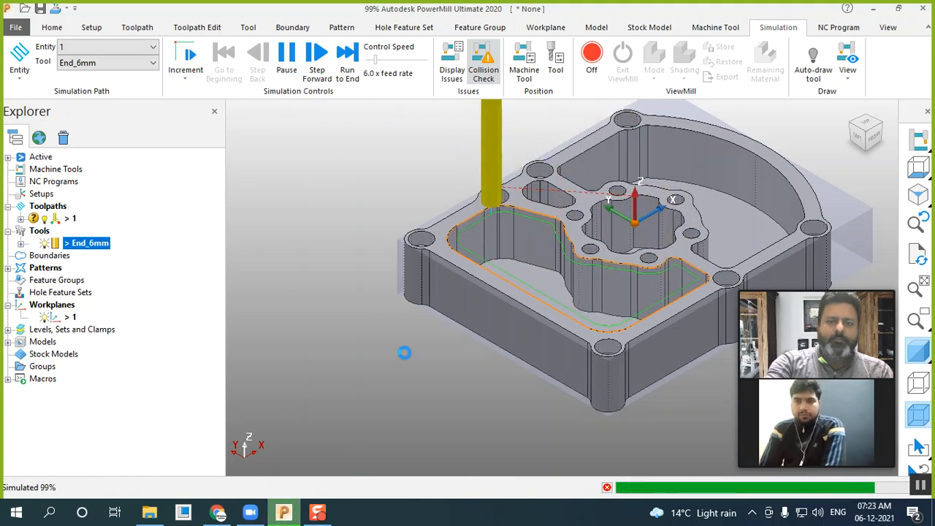
scroll(377, 361, "down", 1)
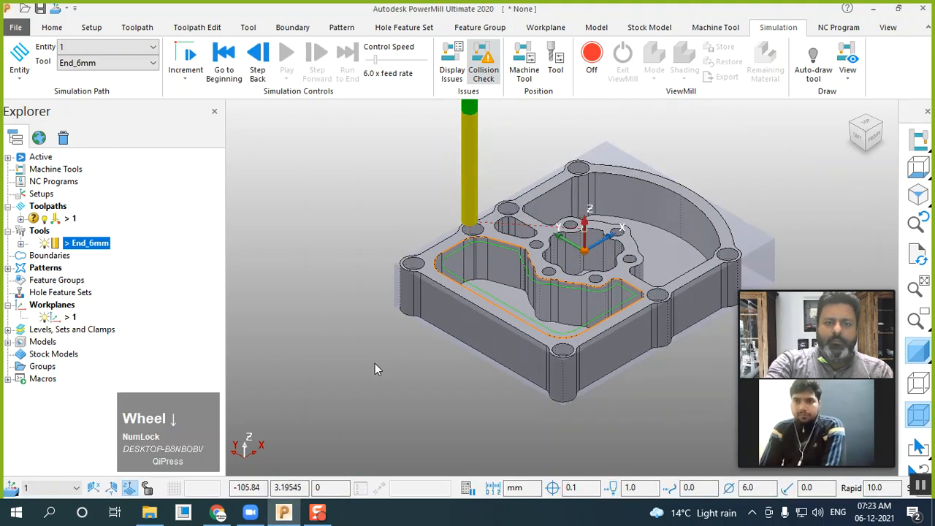
left_click(223, 58)
left_click(287, 59)
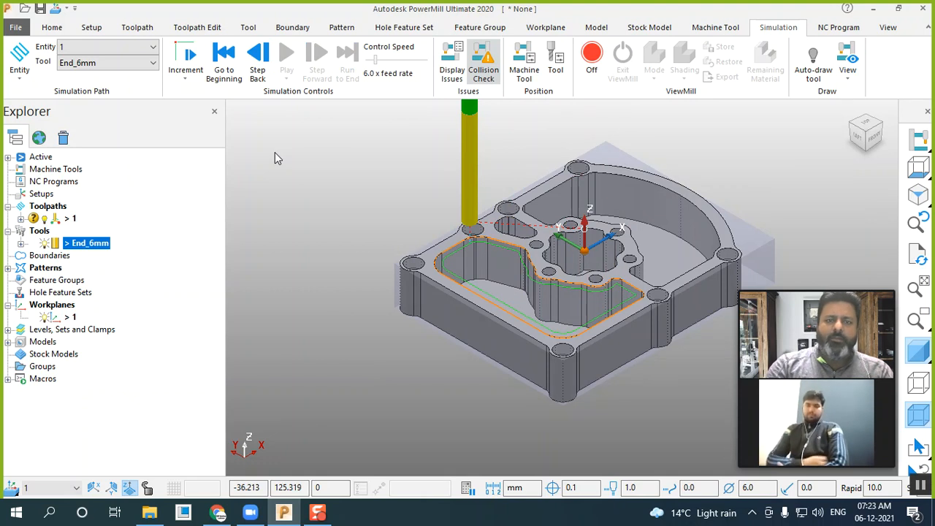
Reopen the settings of toolpath 1, make them editable and set the curve profile's lower limit to -5
right_click(73, 221)
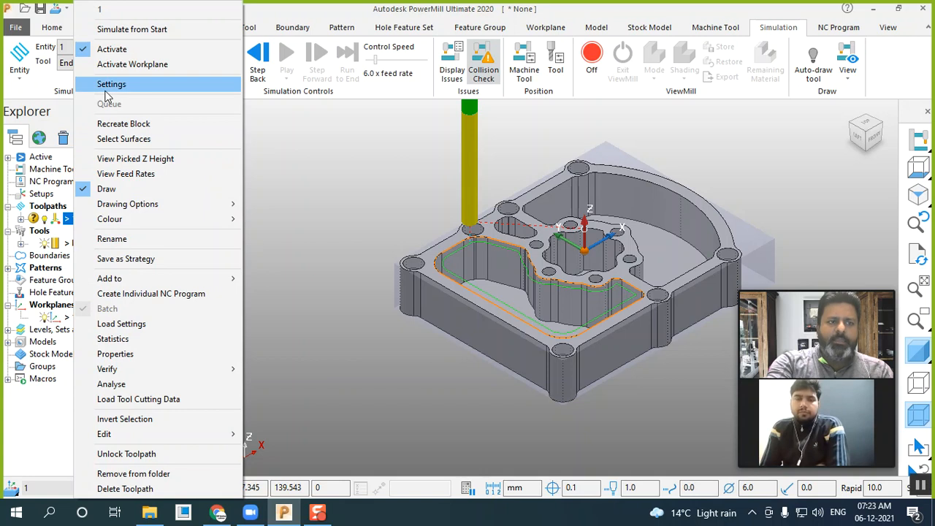
left_click(106, 85)
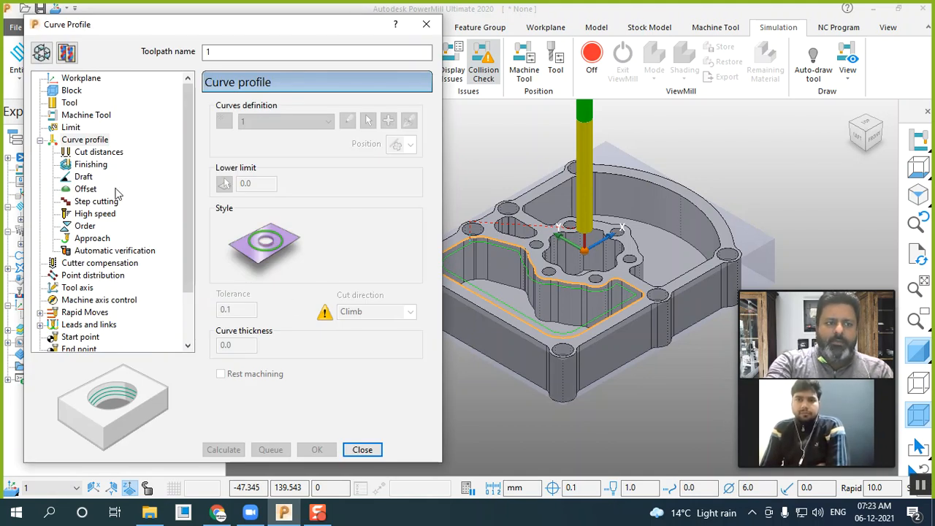
left_click(42, 57)
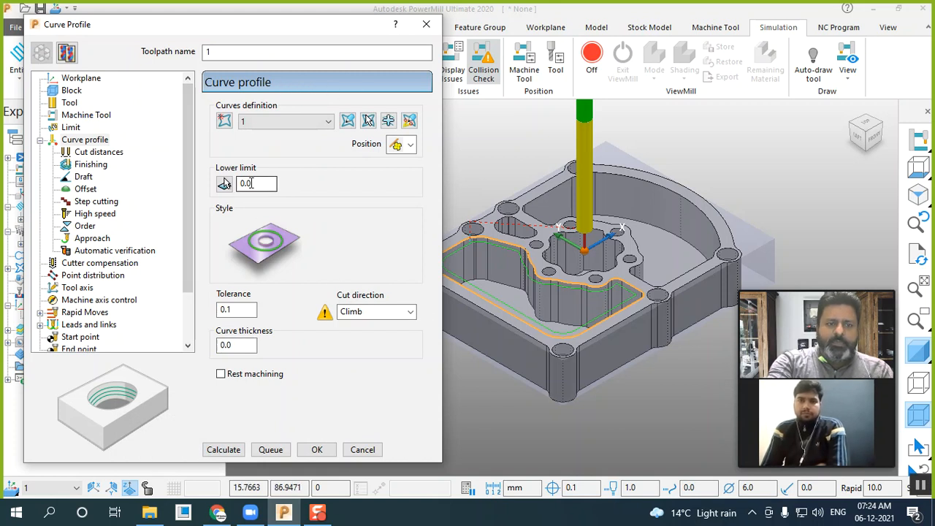
left_click(249, 184)
type("-5")
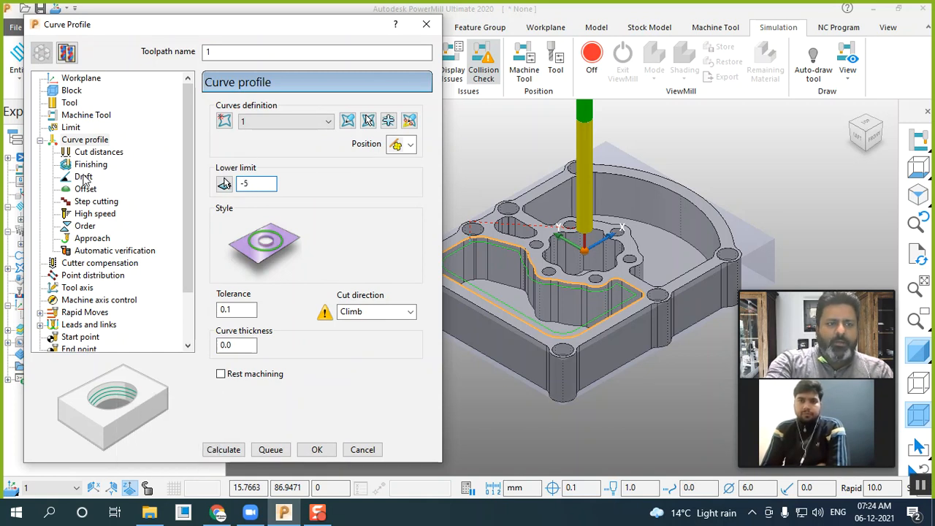
Set the vertical extent of the cut distances to Limits, and review the lower limit and stepdown
left_click(87, 151)
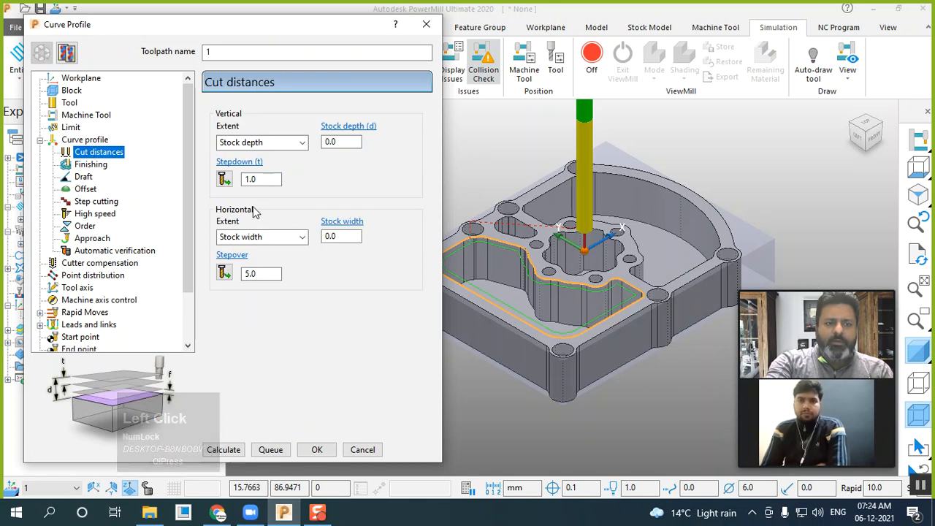
left_click(339, 142)
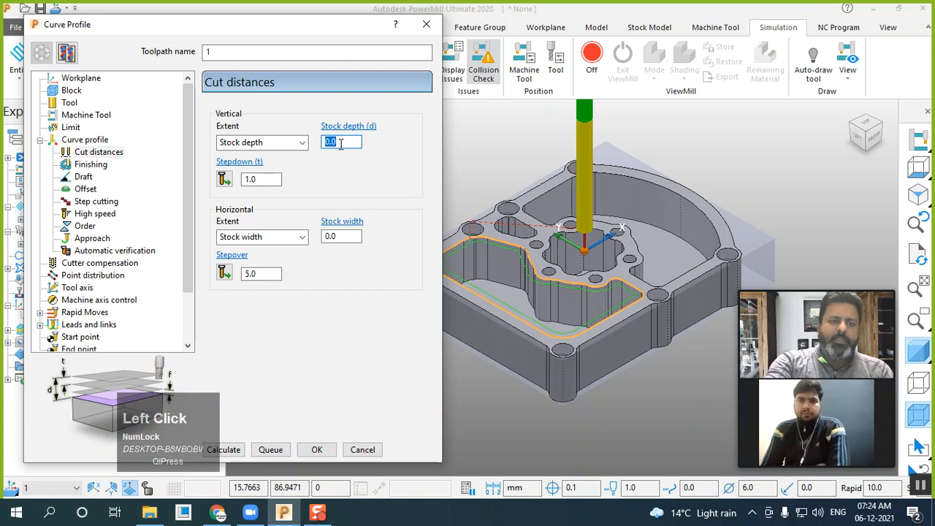
left_click(277, 145)
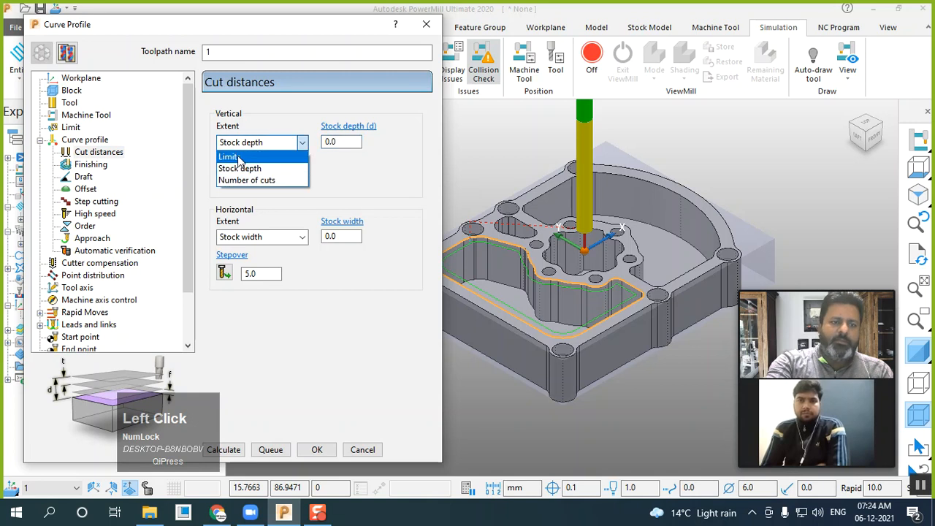
left_click(239, 157)
left_click(265, 179)
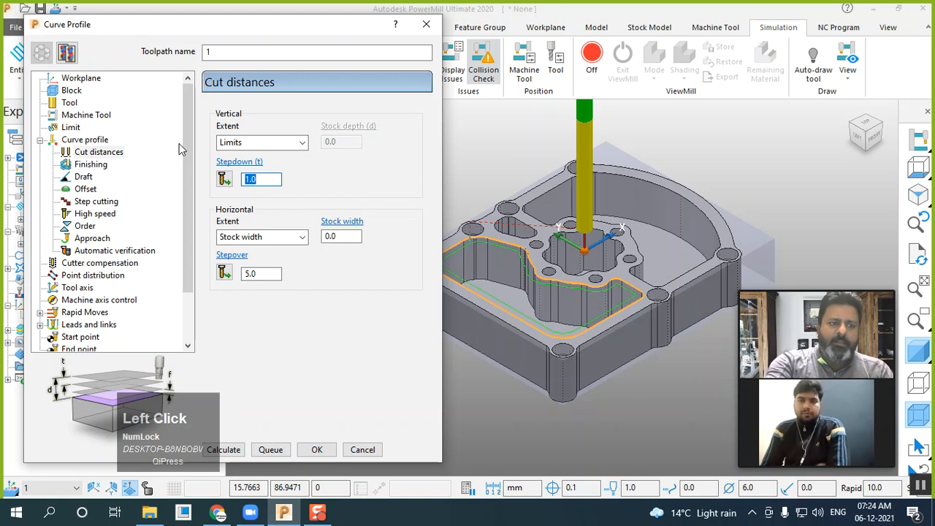
left_click(84, 139)
left_click(272, 184)
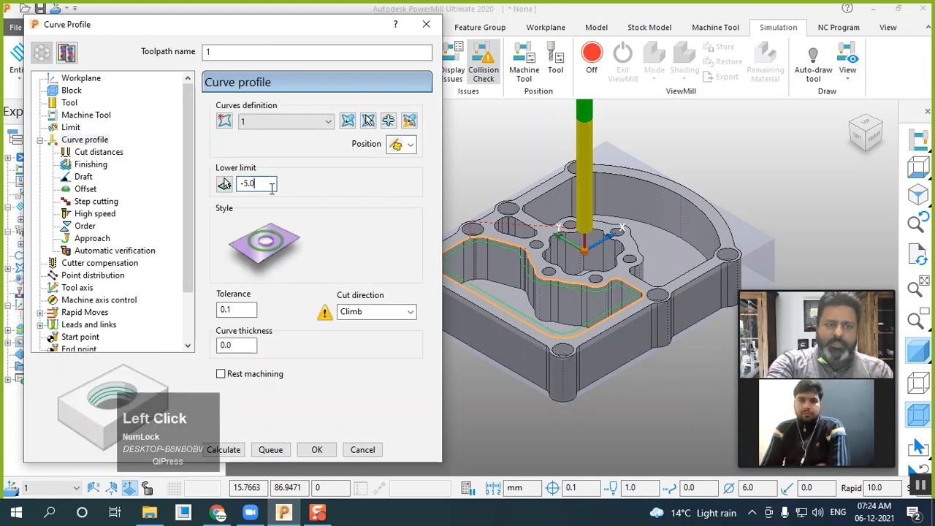
left_click(86, 154)
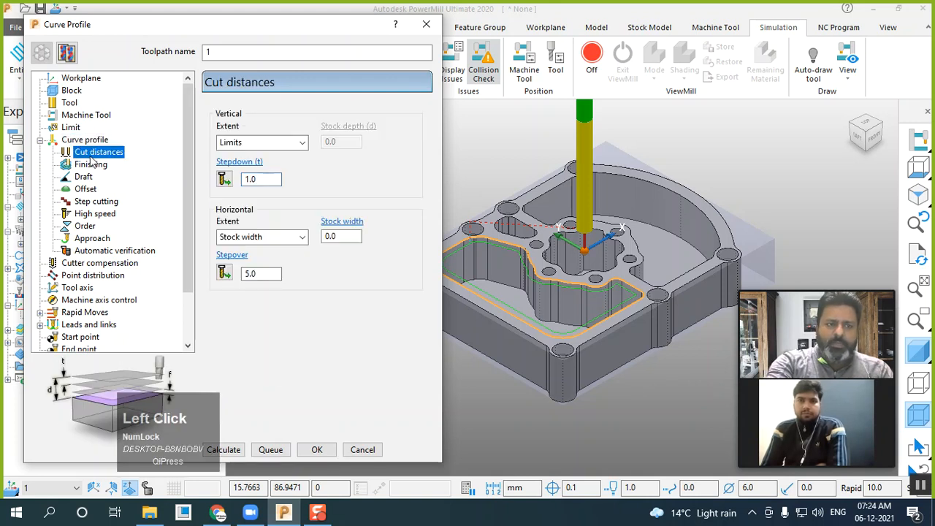
left_click(268, 180)
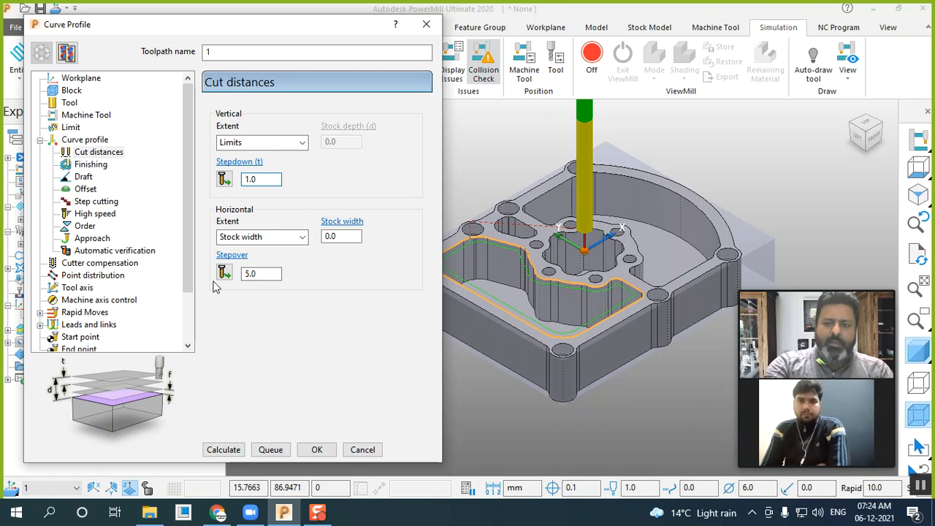
Recalculate toolpath 1 with the changed depth settings and close its settings
left_click(232, 451)
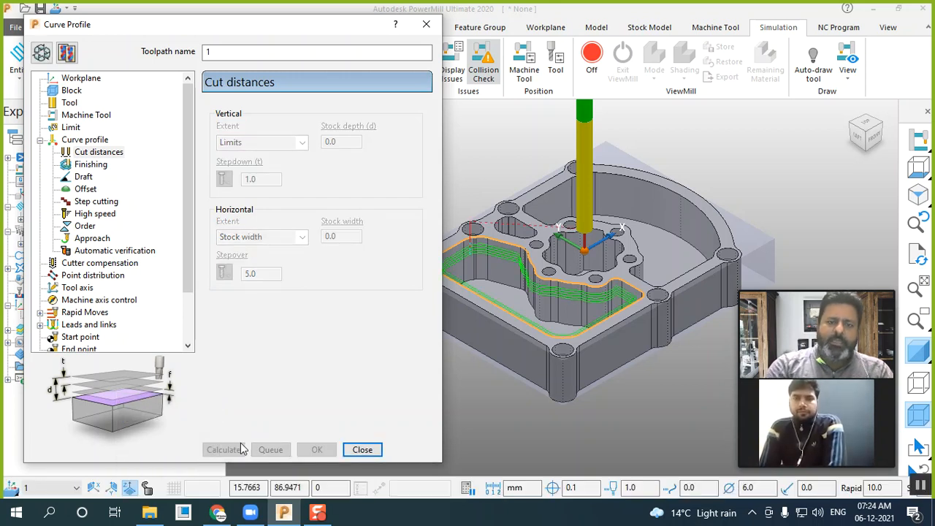
left_click(368, 452)
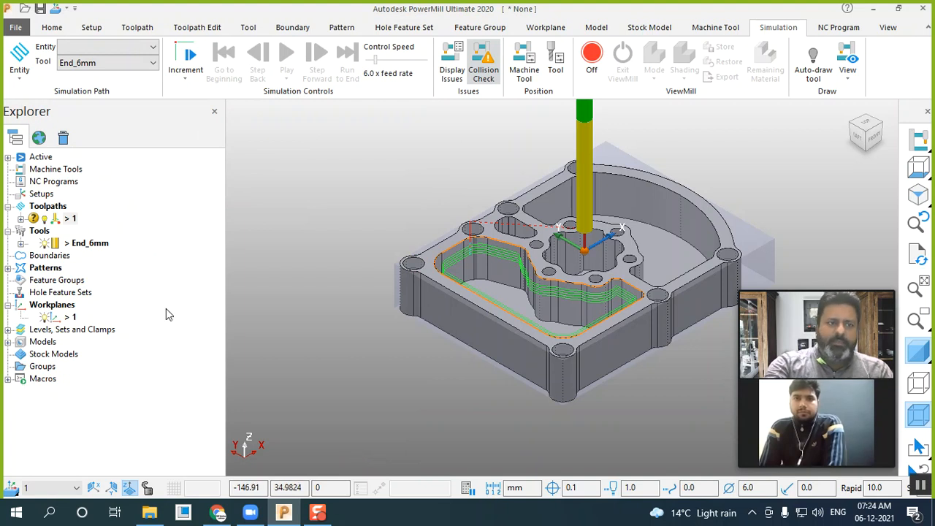
Choose toolpath 1 as the simulation entity, play it at 2.0x feed rate and pause partway
left_click(97, 46)
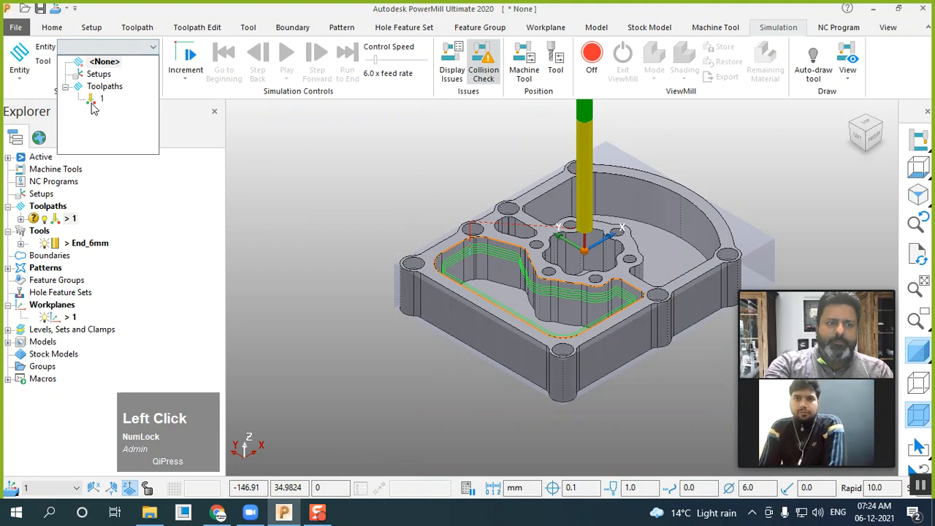
left_click(94, 102)
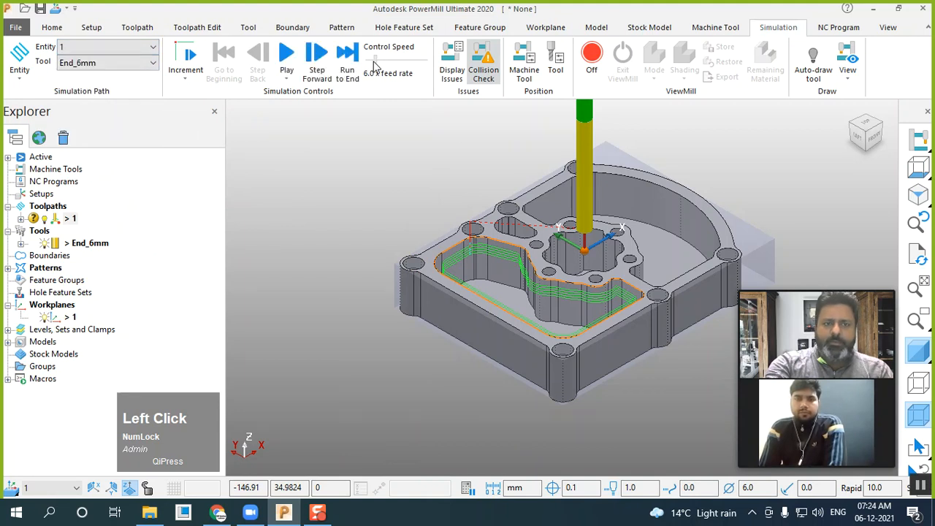
left_click(287, 54)
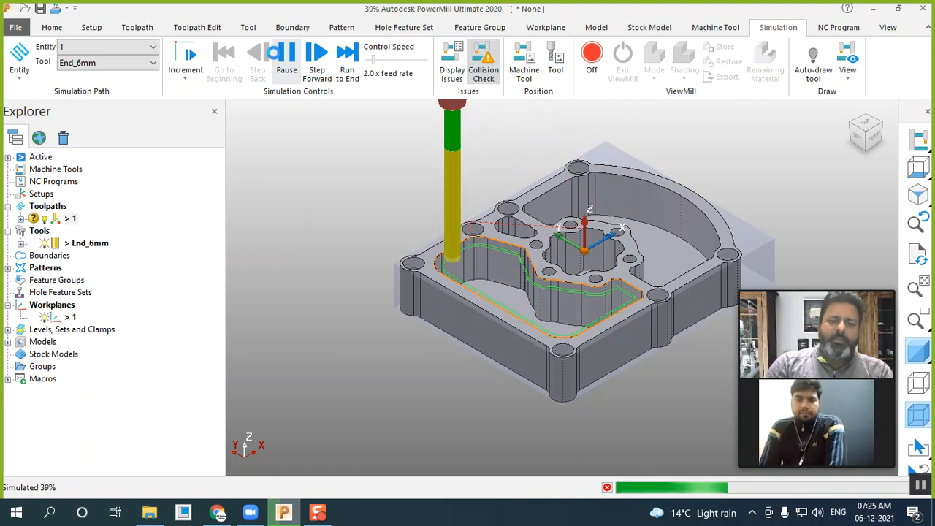
left_click(275, 52)
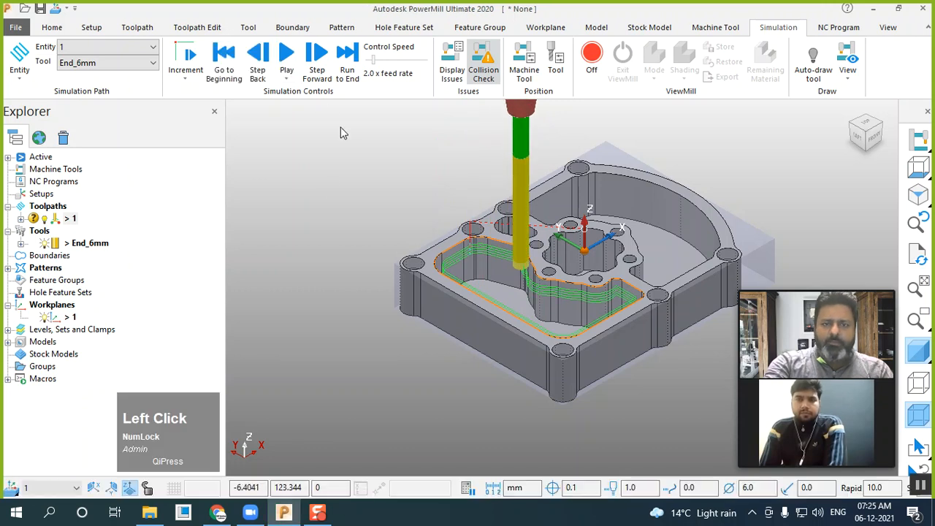
Turn on ViewMill stock simulation, choose a solid viewing mode and set the shading to Shiny
left_click(592, 65)
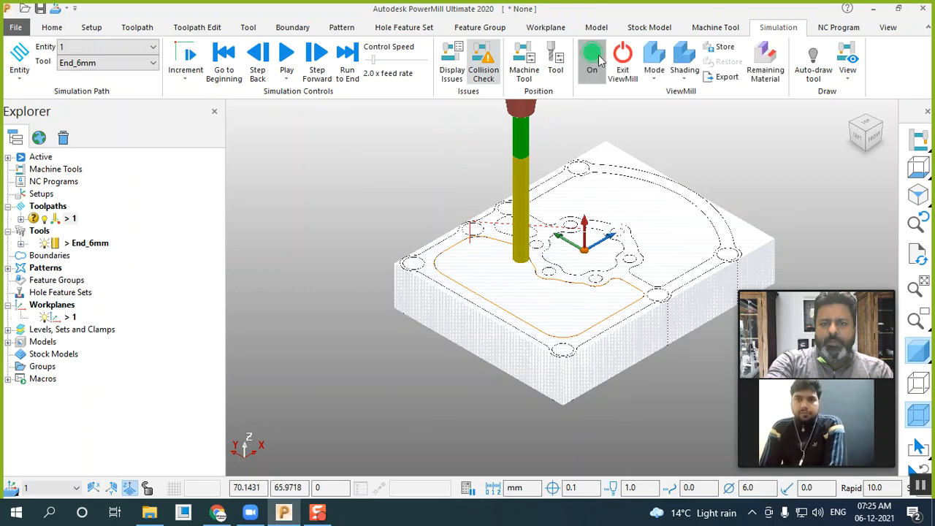
left_click(654, 69)
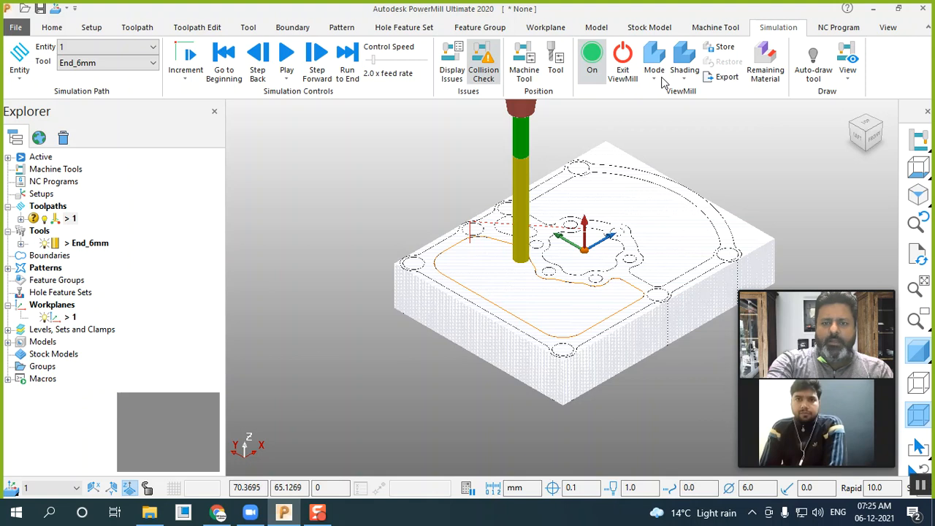
left_click(679, 161)
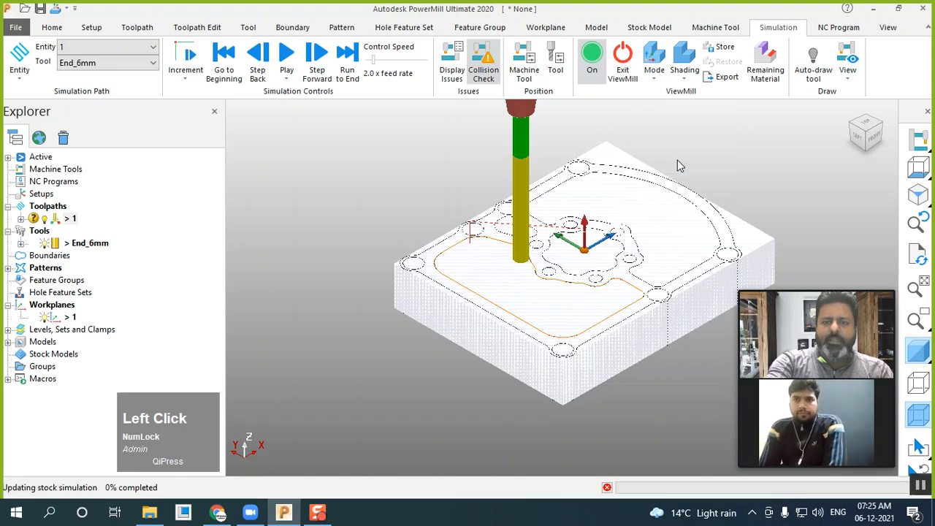
left_click(680, 73)
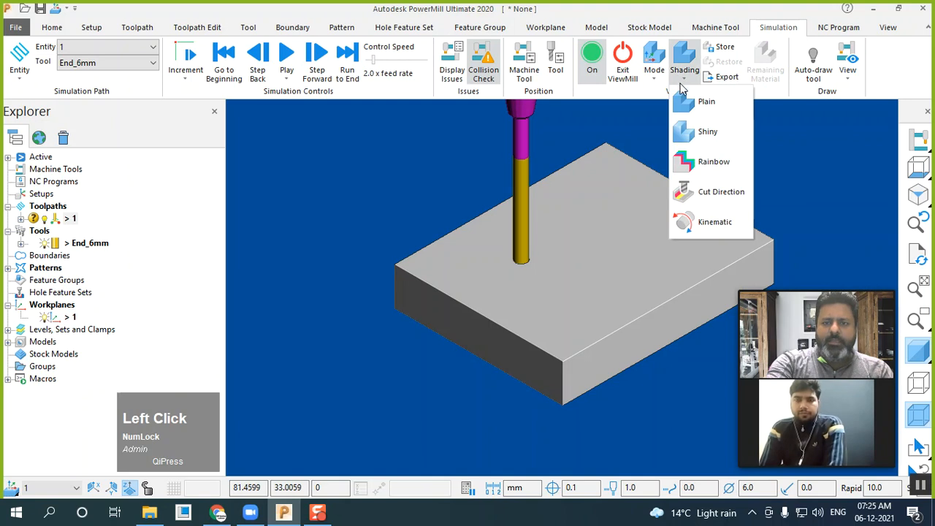
left_click(688, 127)
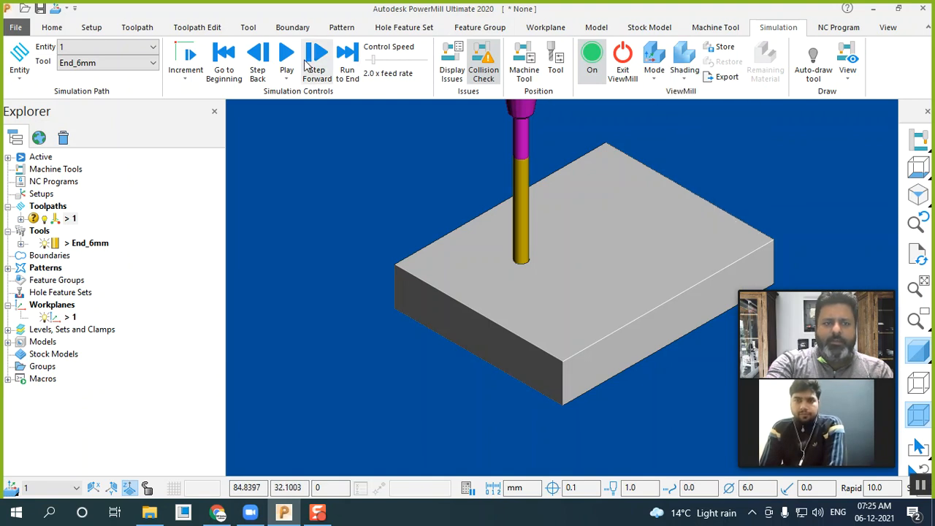
Restart the toolpath 1 simulation from the beginning in ViewMill and switch the stock shading to Rainbow during playback
left_click(227, 64)
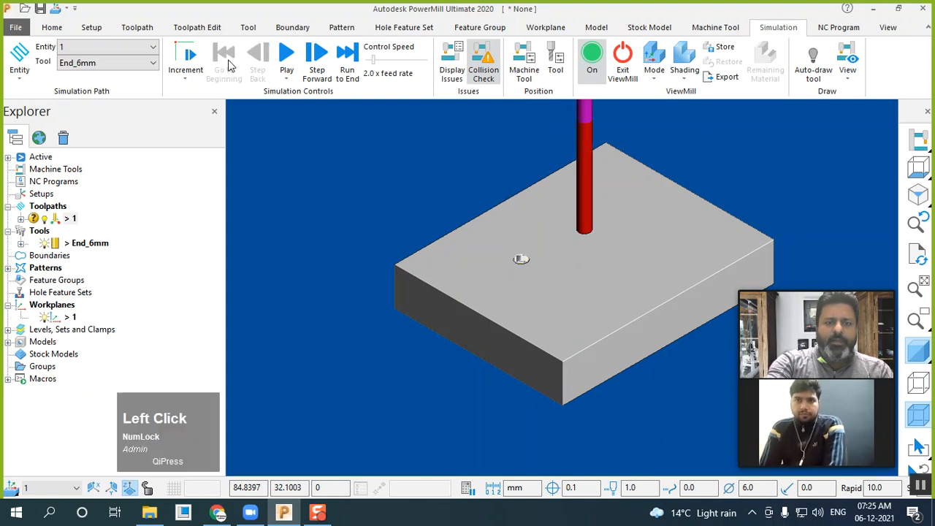
left_click(286, 64)
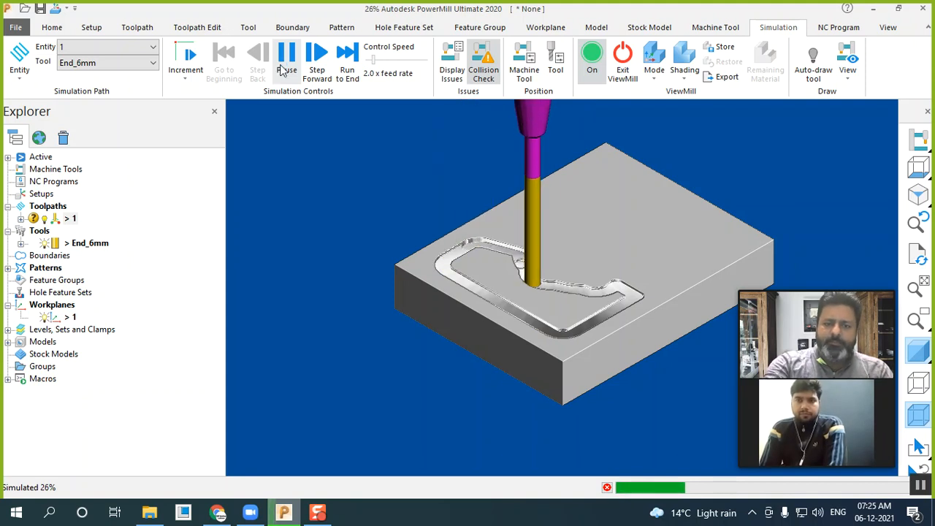
left_click(684, 72)
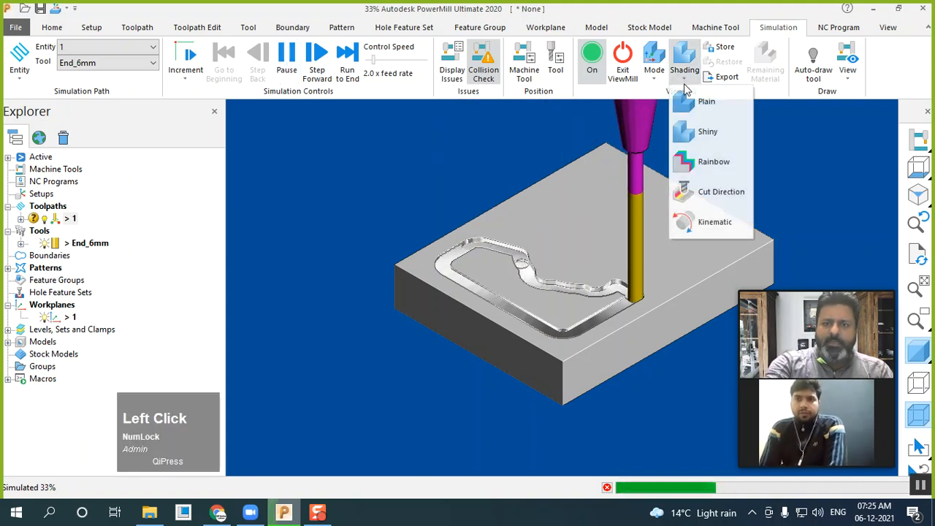
left_click(702, 162)
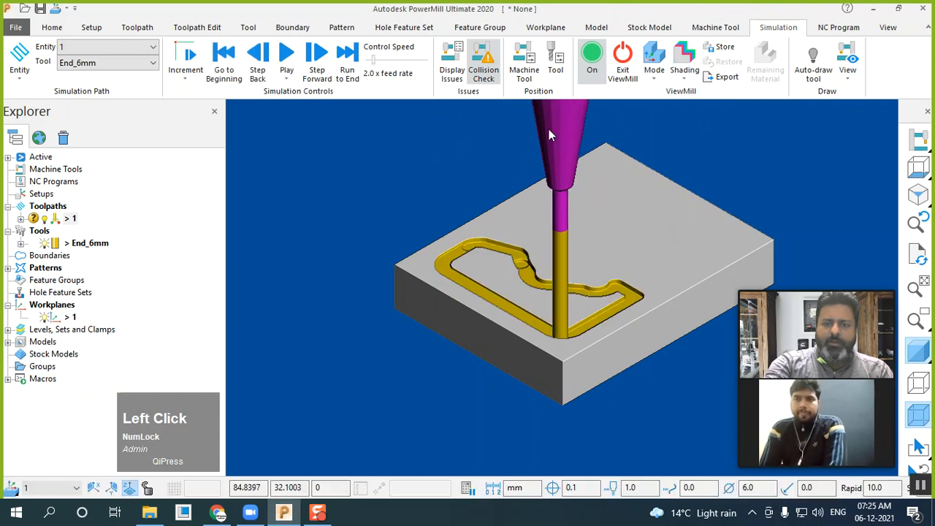
Resume the material removal simulation through to its end and exit ViewMill
left_click(287, 55)
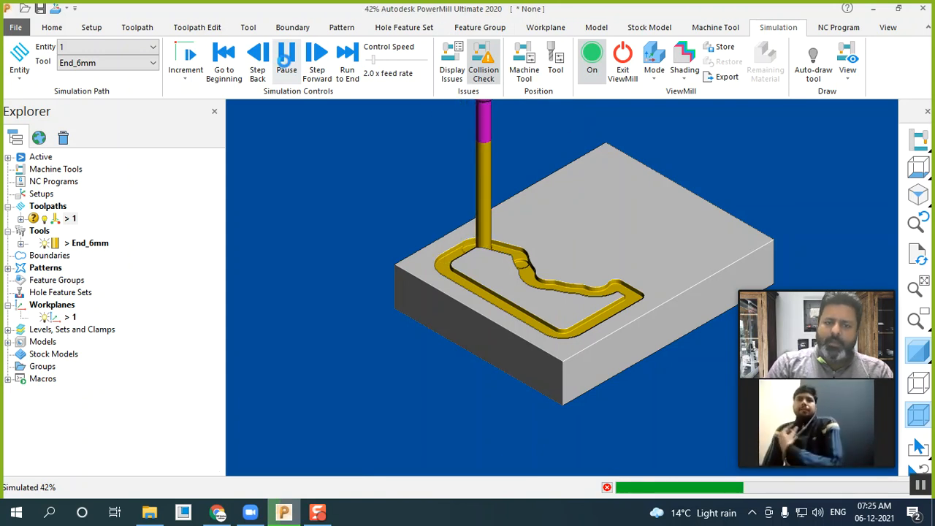
left_click(286, 62)
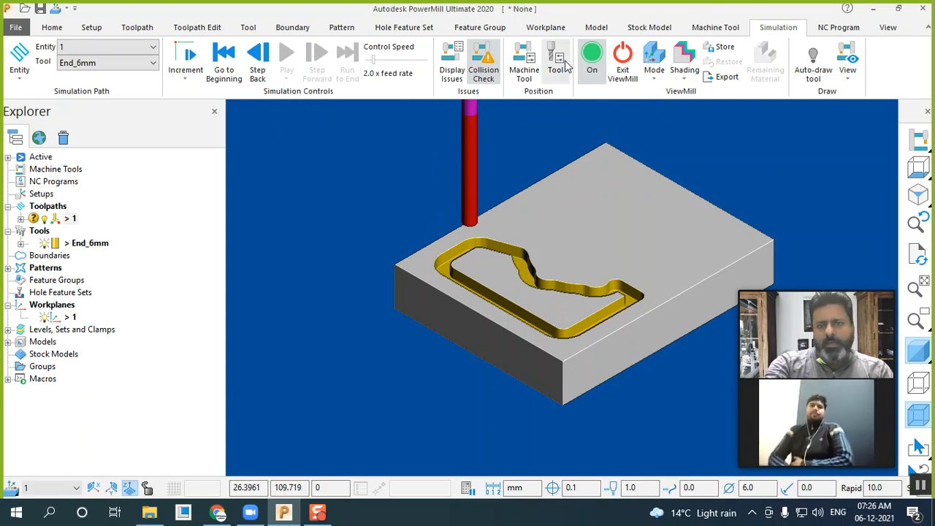
left_click(615, 66)
left_click(592, 93)
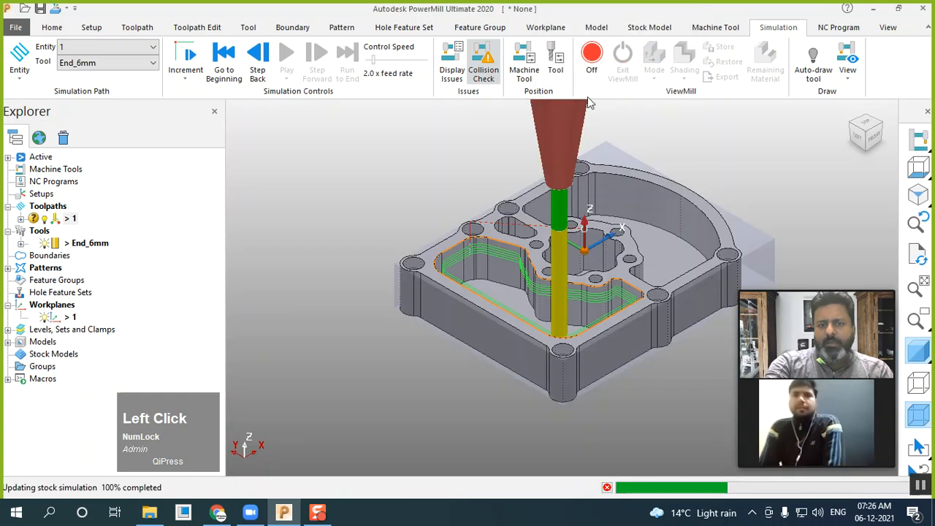
Create an individual NC program from toolpath 1 and expand the NC Programs list to show it
scroll(775, 195, "up", 2)
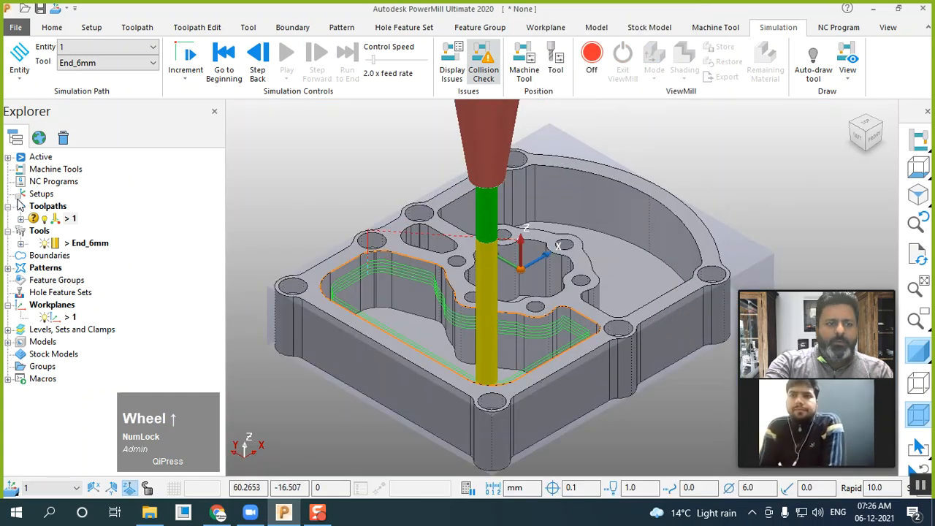
right_click(71, 220)
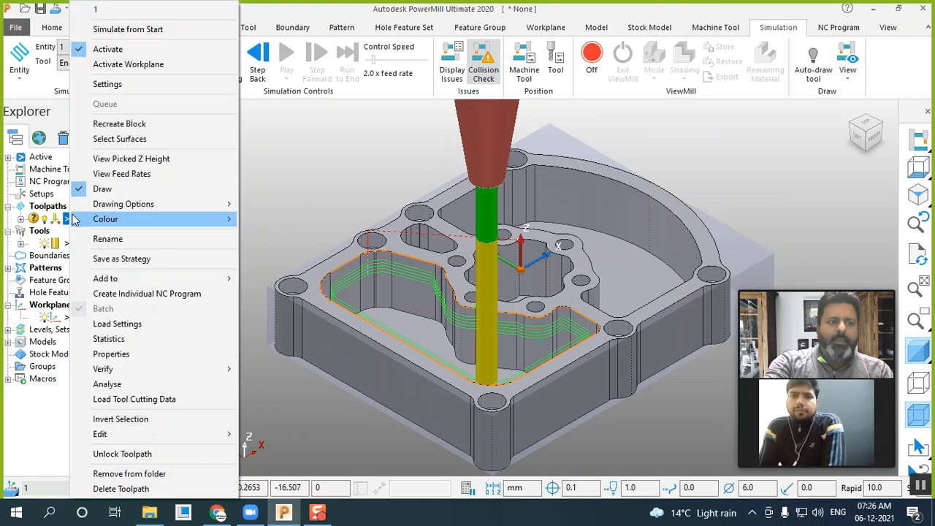
left_click(165, 294)
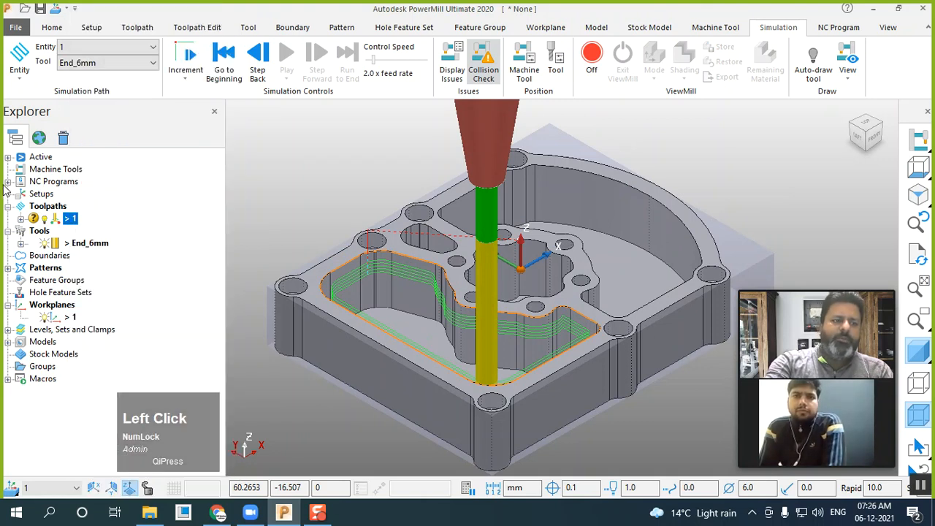
left_click(8, 182)
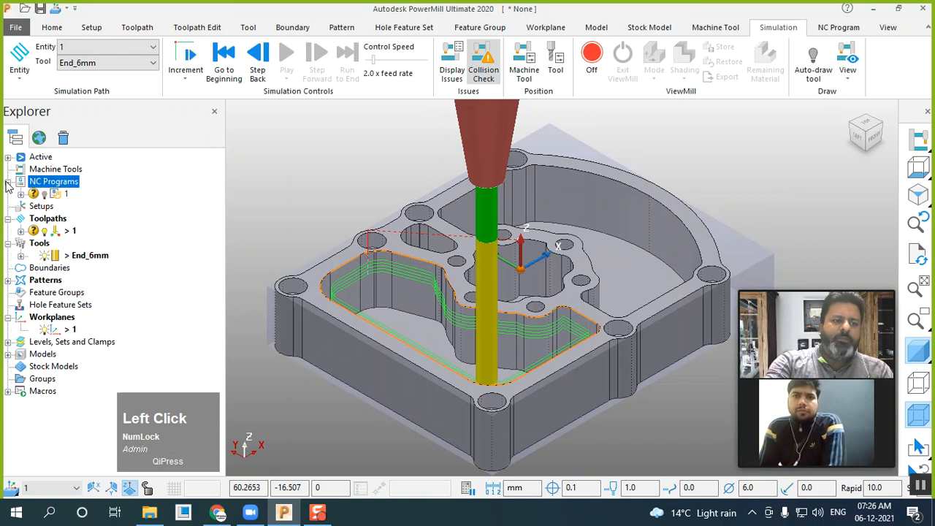
Open the NC program's settings and assign the Fanuc machine option file
right_click(61, 198)
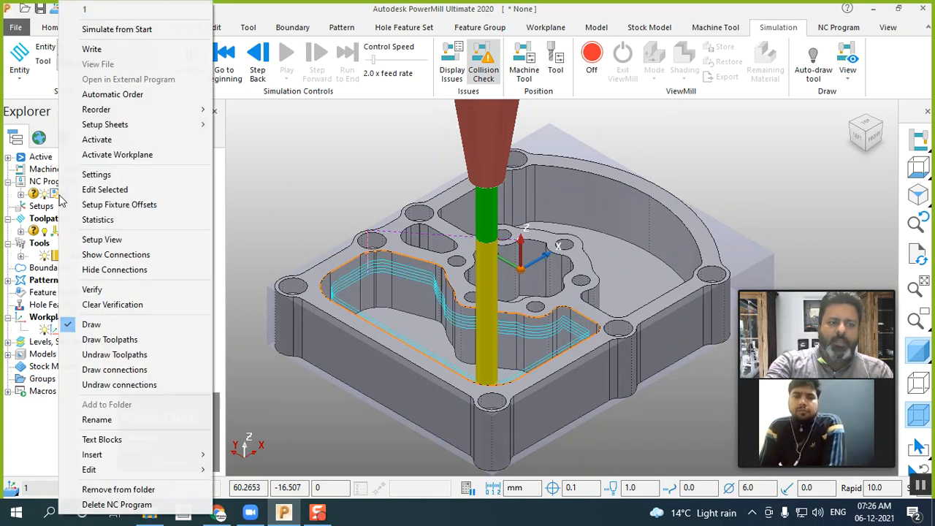
left_click(113, 176)
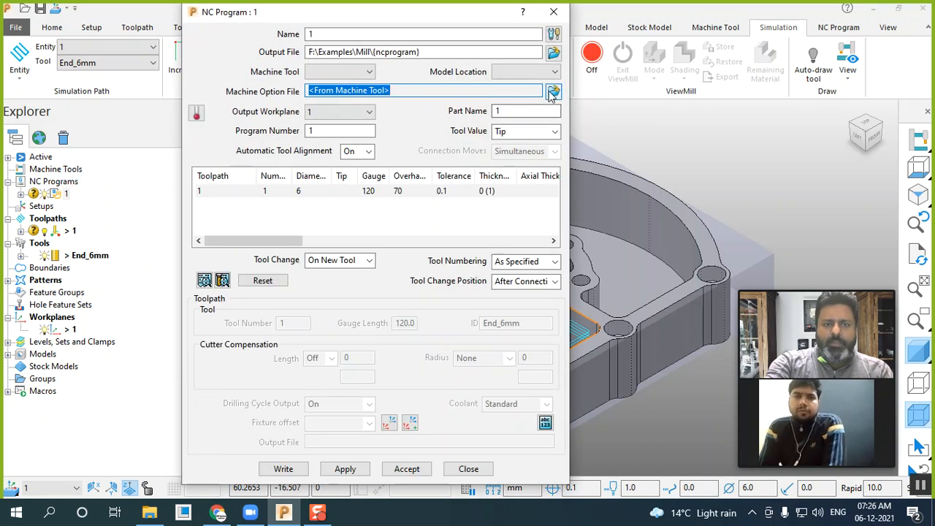
left_click(553, 90)
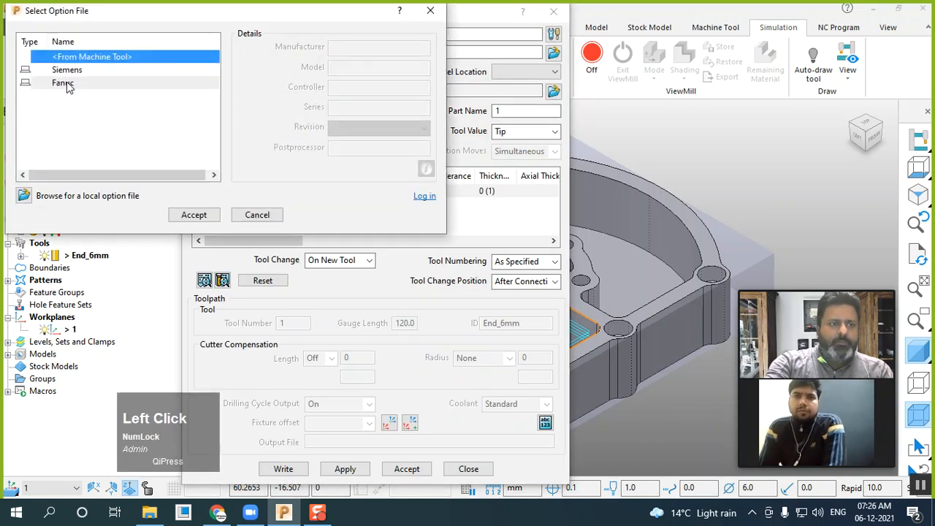
left_click(64, 84)
left_click(193, 217)
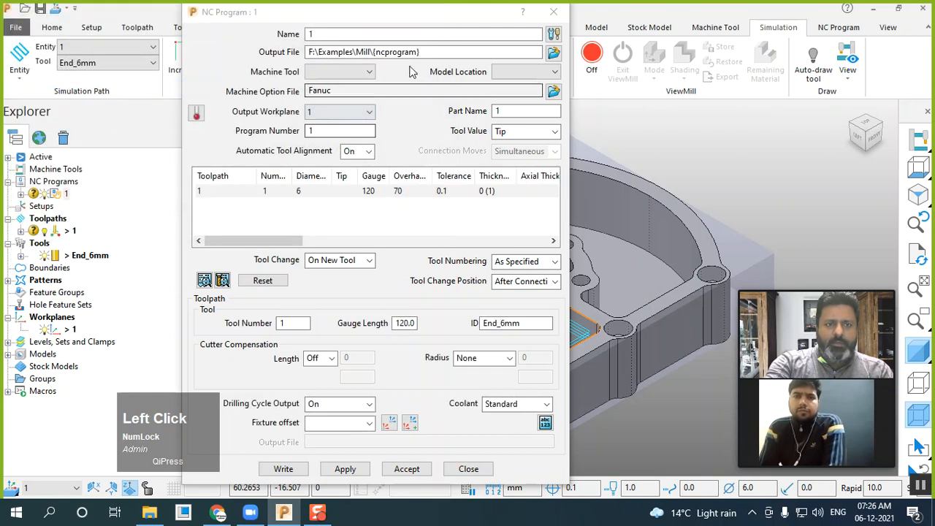
Rename the NC program as end6, write its output file and close the information and settings windows
double_click(336, 34)
key("BackSpace")
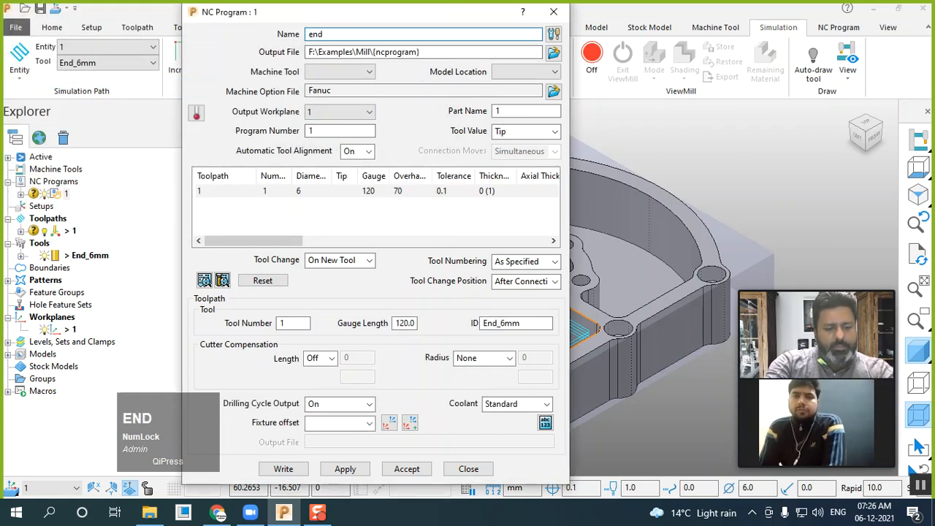
left_click(289, 468)
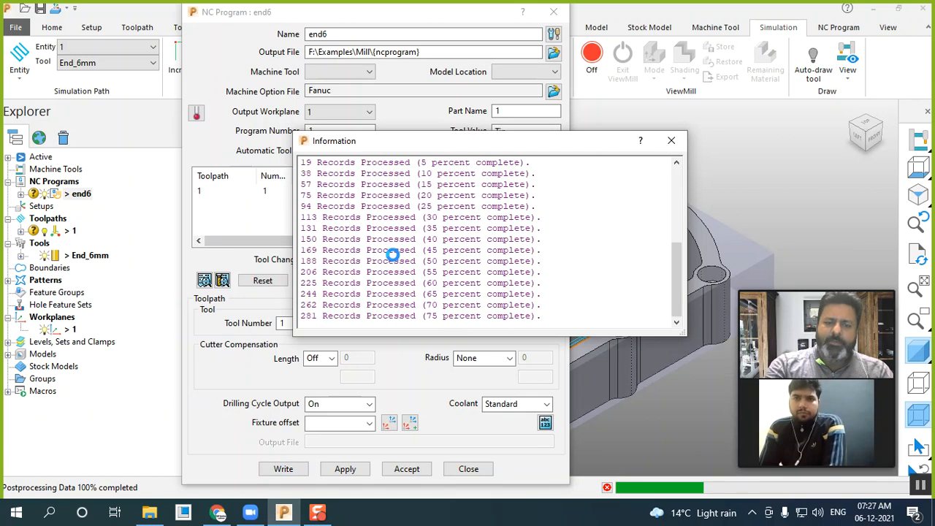
left_click(673, 141)
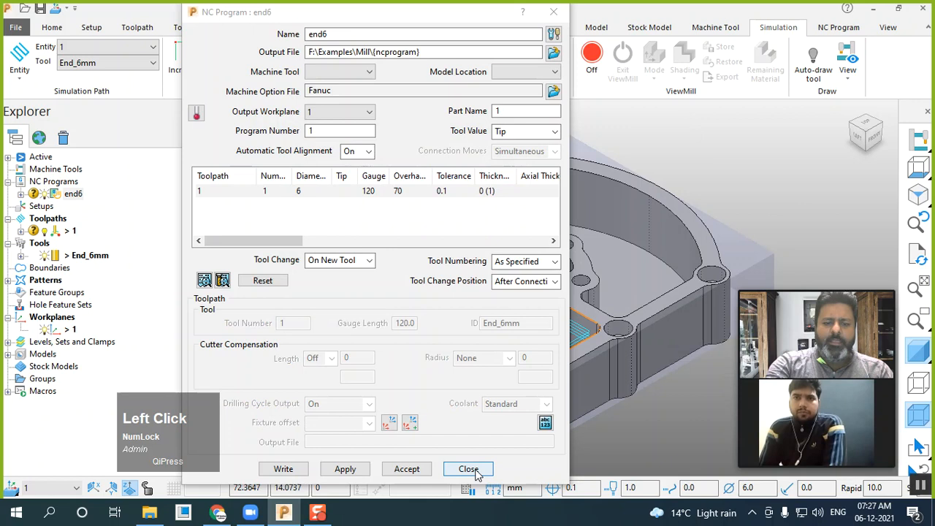
left_click(469, 469)
Switch to File Explorer and open the Mill folder through the file location of the recent Frame Demo.SLDPRT
left_click(149, 513)
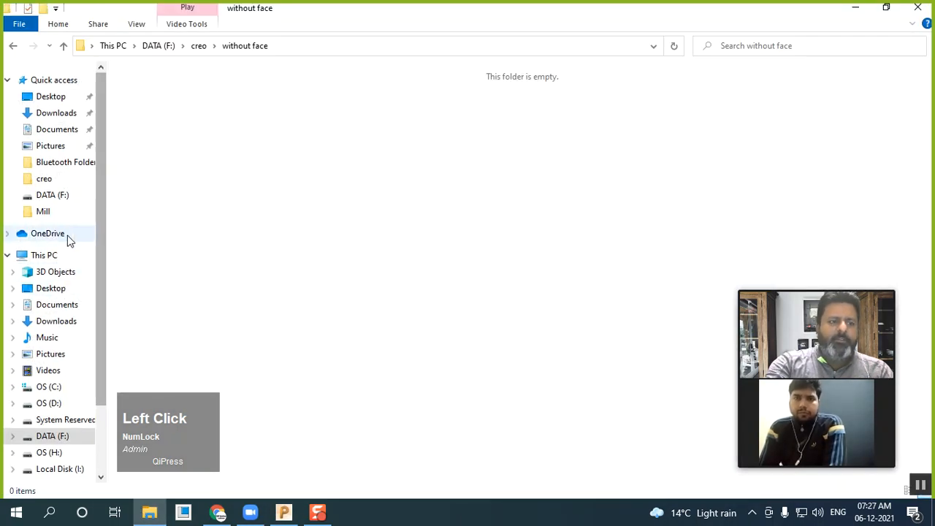
left_click(57, 257)
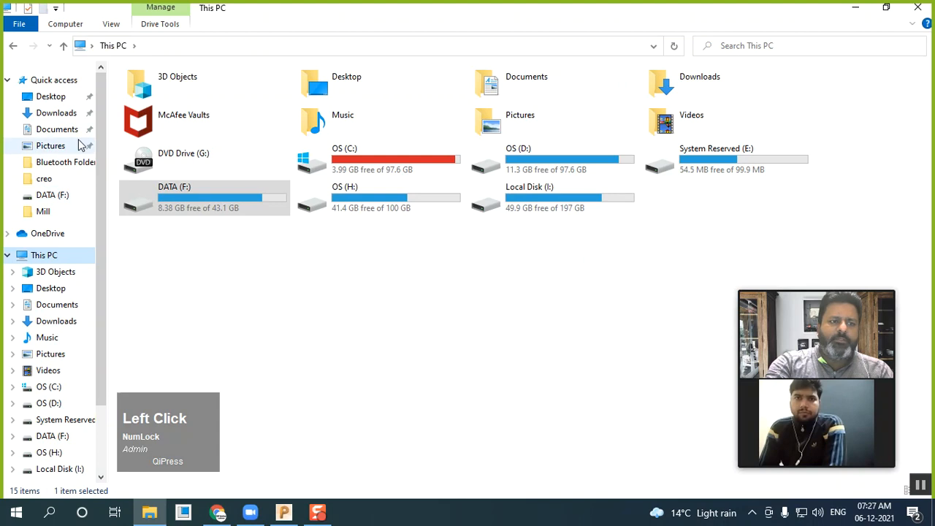
left_click(29, 80)
left_click(216, 246)
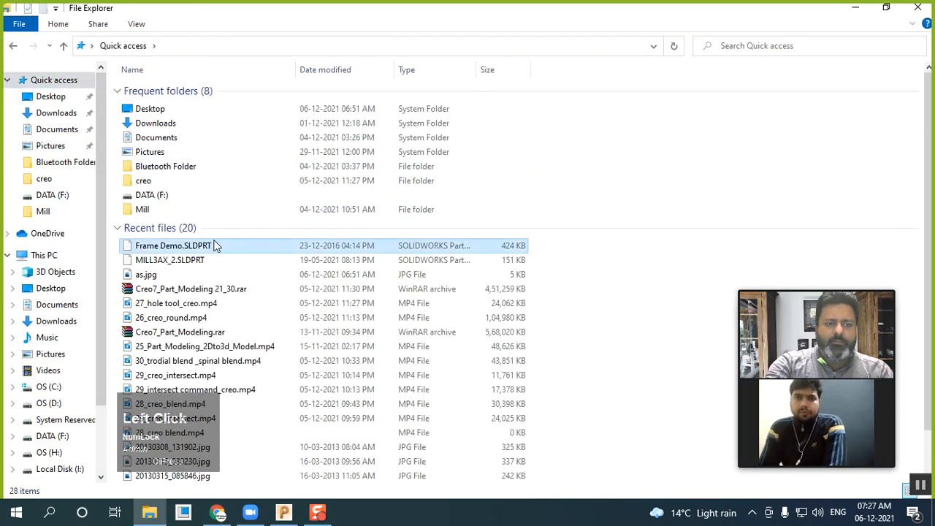
right_click(205, 248)
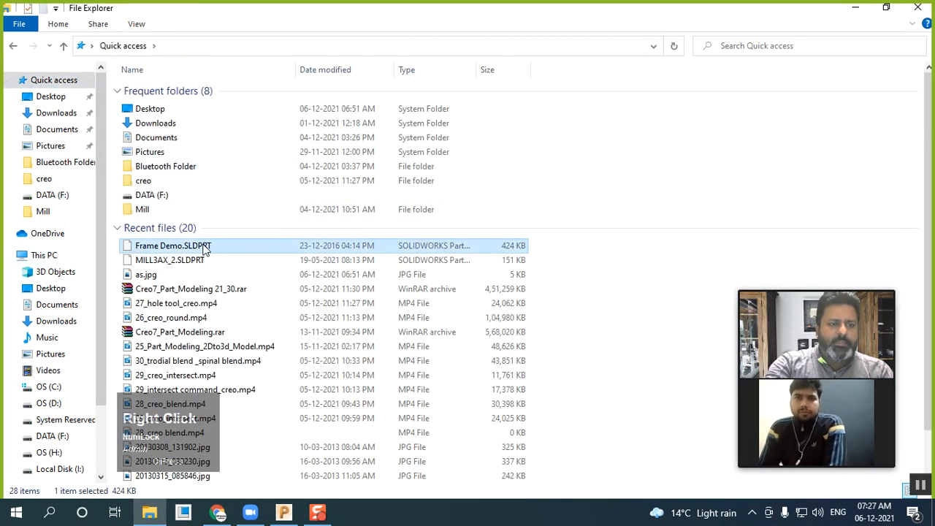
left_click(272, 467)
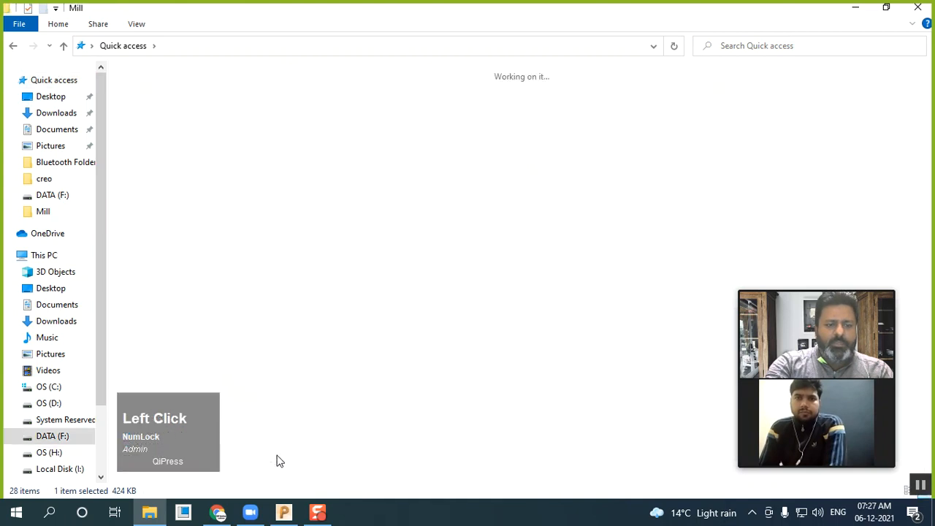
Look through the Mill folder for the end6 output file, and switch back to PowerMill
left_click(377, 182)
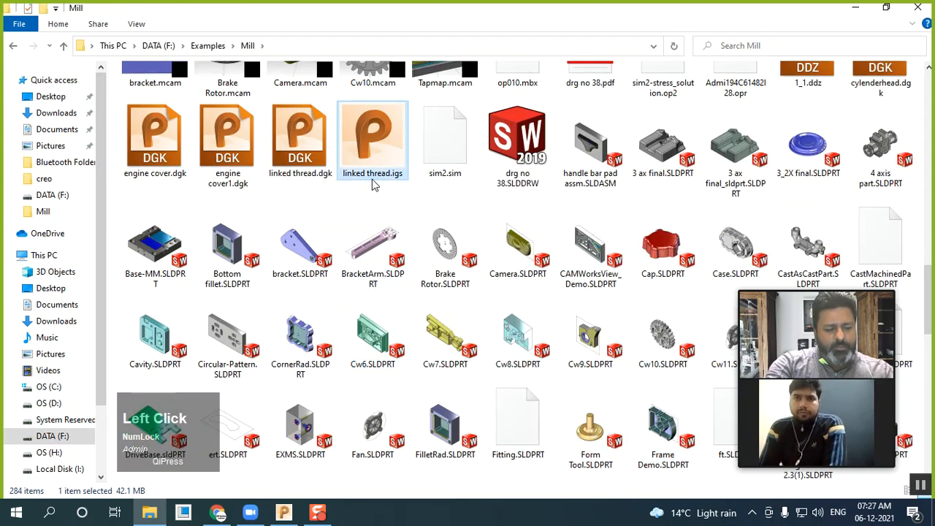
key("End")
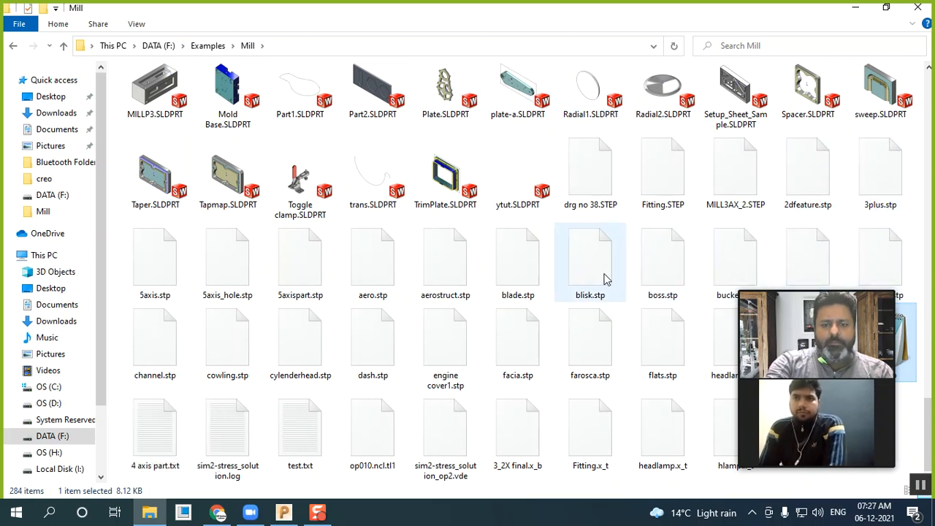
left_click(292, 119)
key("e")
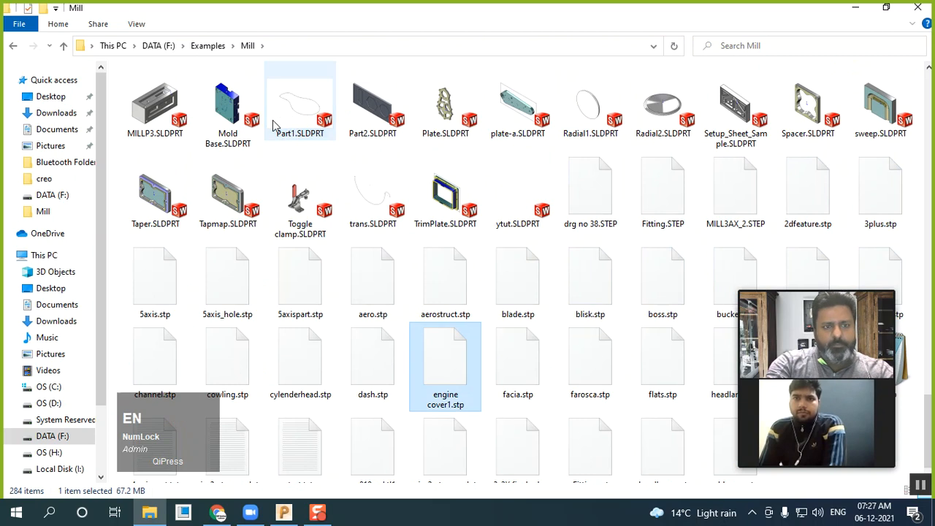
scroll(472, 404, "down", 1)
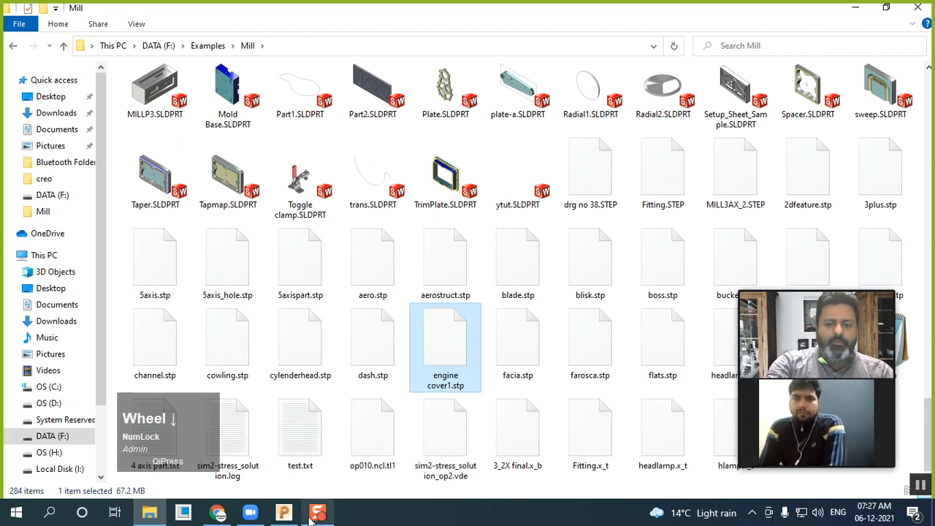
left_click(282, 515)
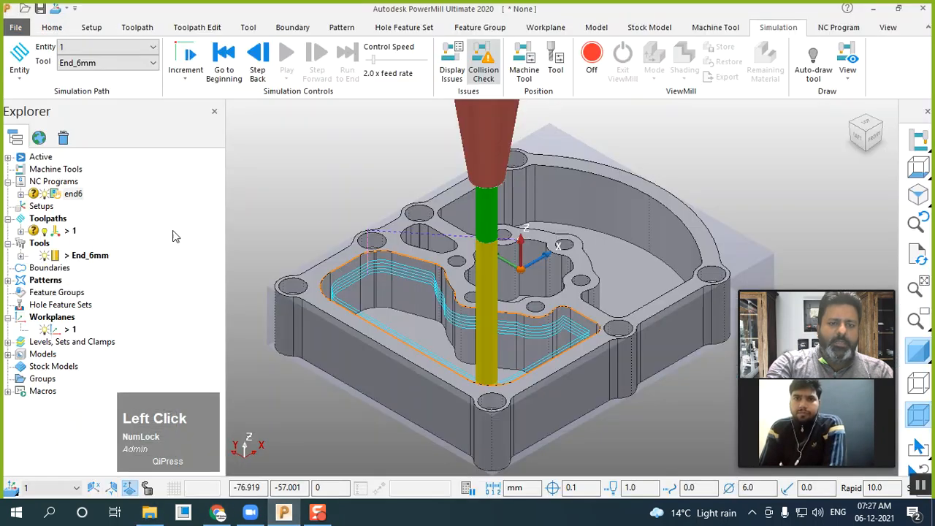
right_click(83, 195)
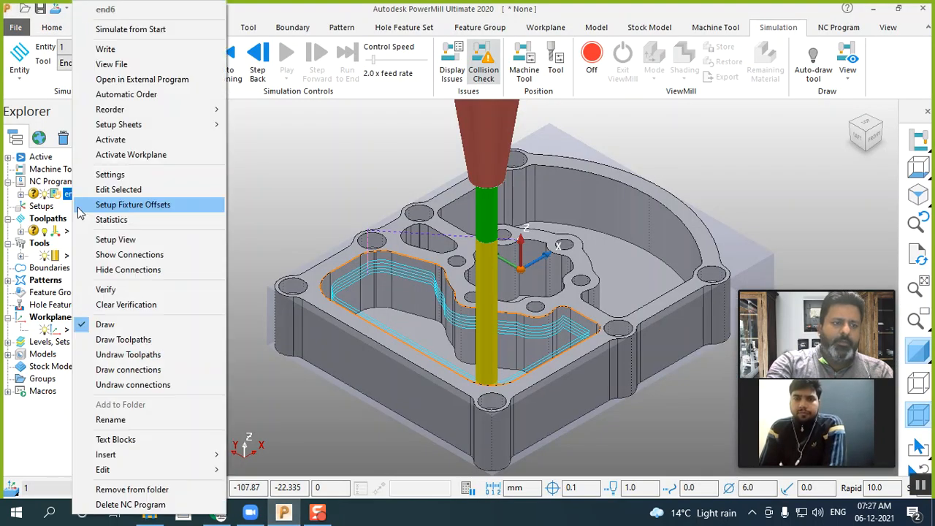
left_click(117, 54)
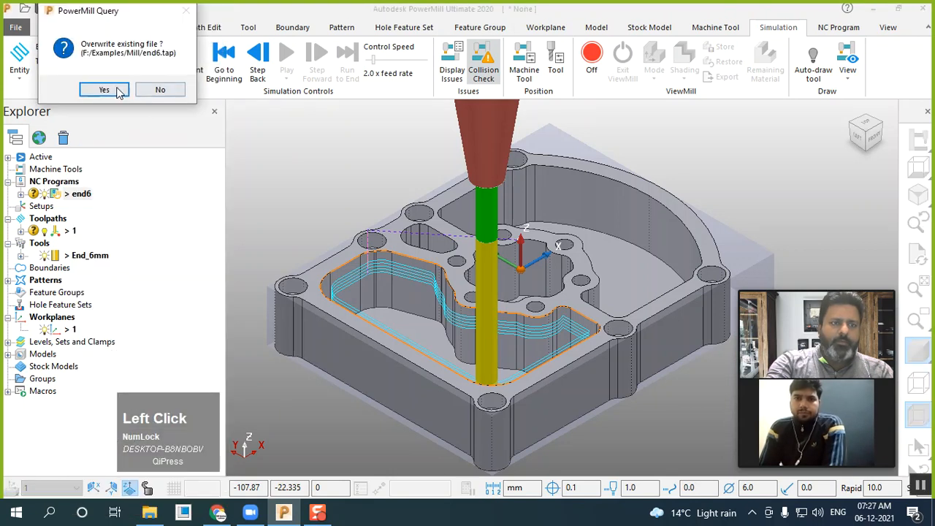
left_click(147, 89)
Open the end6 NC program's settings and check the folder path of its output file
right_click(82, 196)
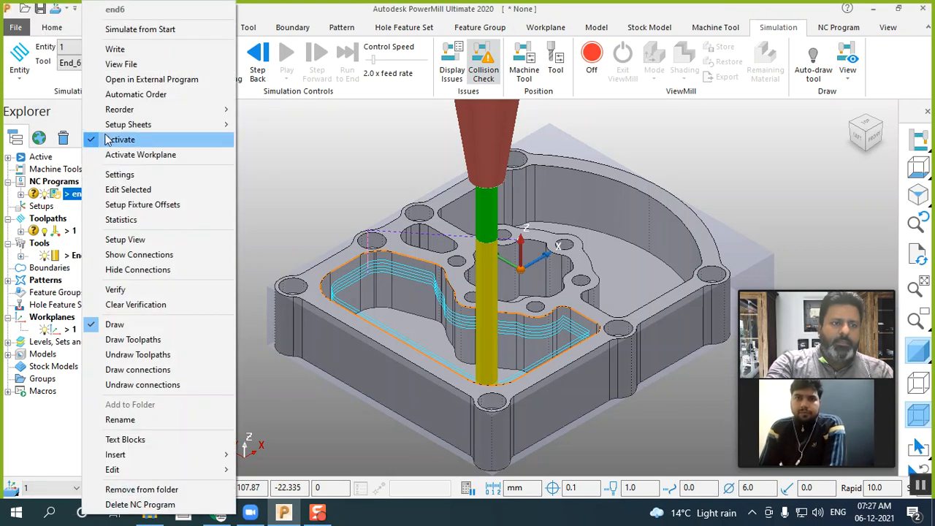
left_click(139, 177)
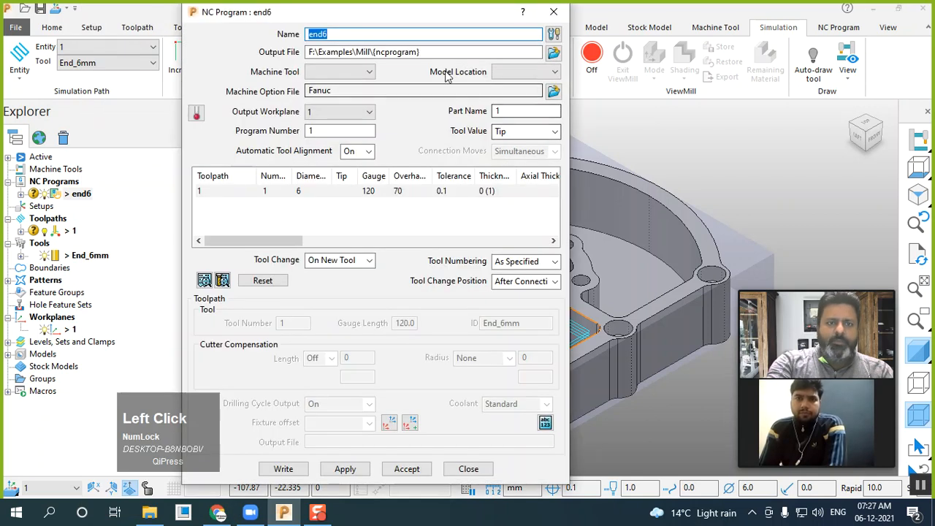
left_click(440, 53)
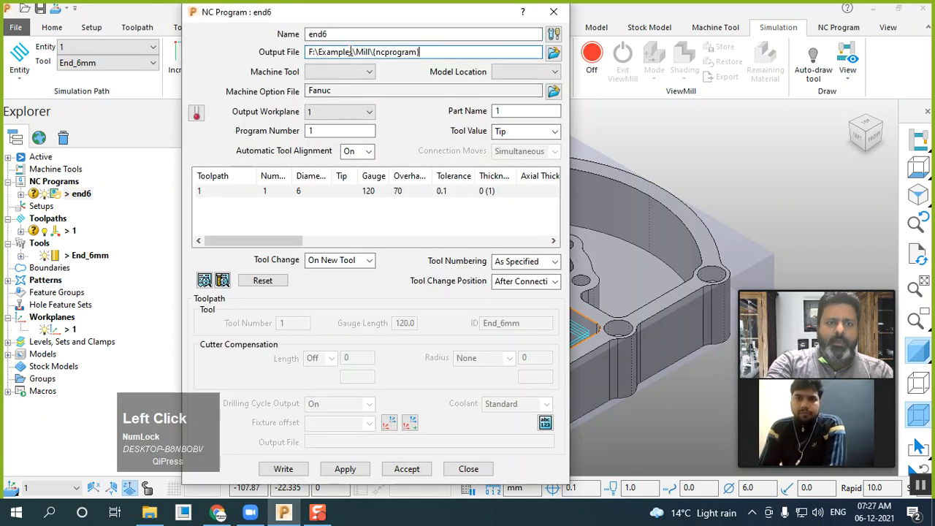
left_click_drag(326, 48, 423, 52)
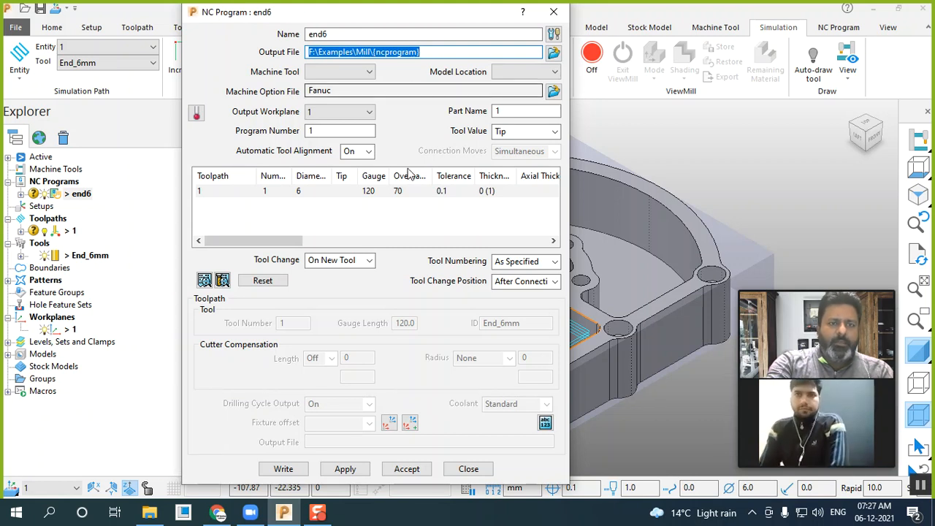
Look again in the Mill folder in File Explorer and recheck the NC program's name in PowerMill
left_click(154, 514)
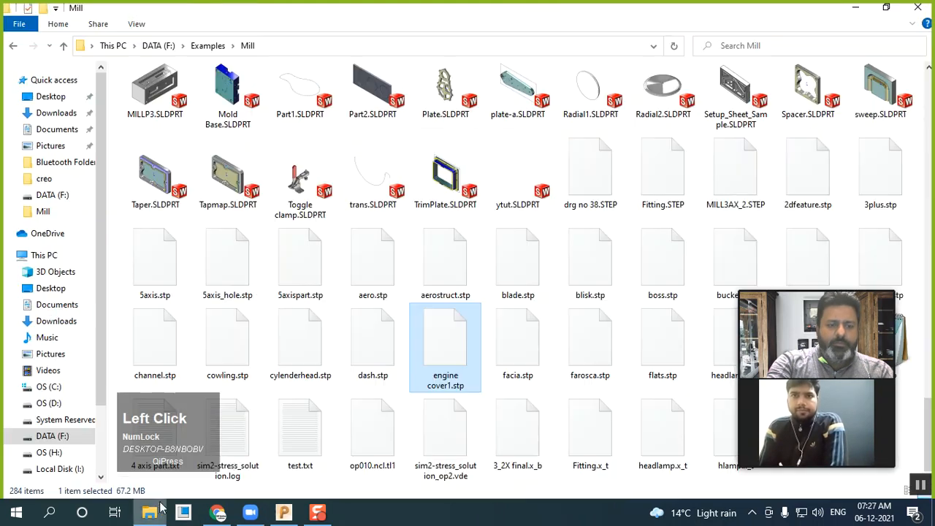
left_click(400, 316)
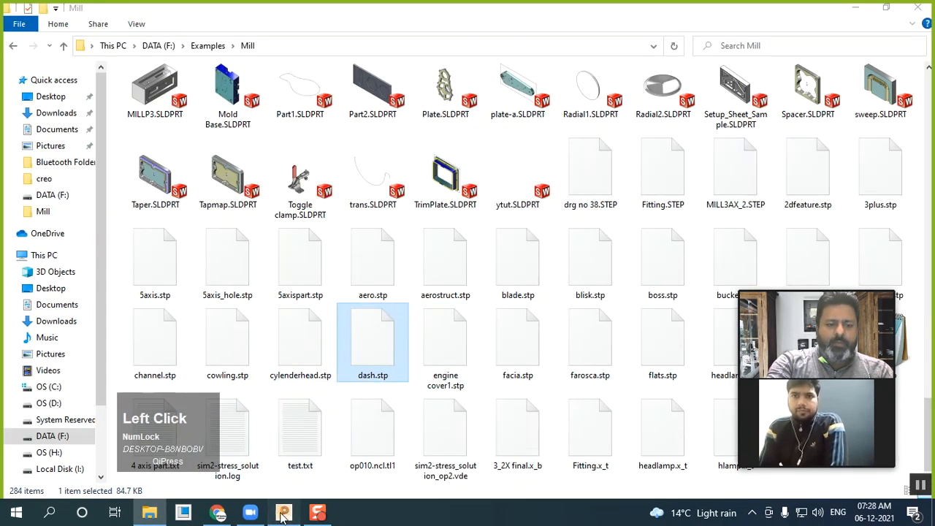
left_click(284, 513)
left_click(329, 33)
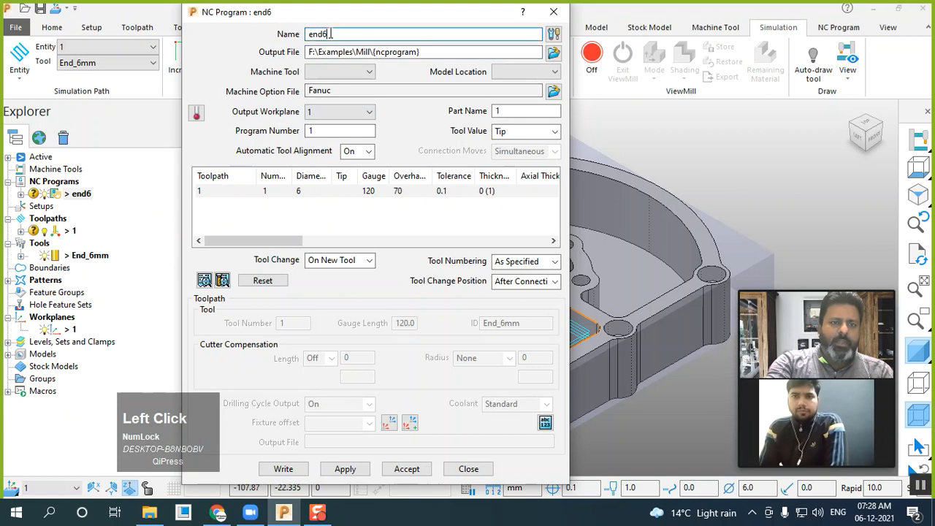
Switch to File Explorer, list the Mill folder's files in the details view and sort them by date modified
left_click(149, 513)
left_click(445, 296)
scroll(573, 291, "down", 1)
scroll(566, 299, "up", 2)
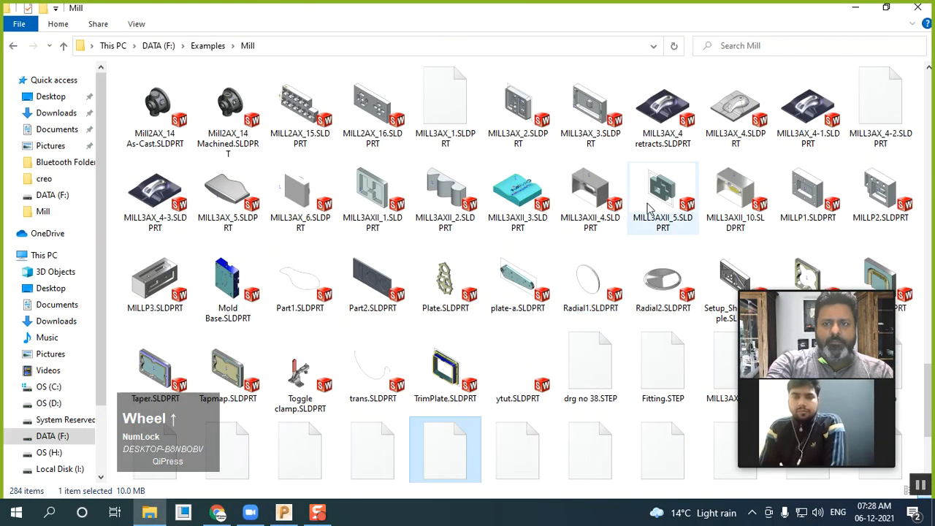
left_click(909, 487)
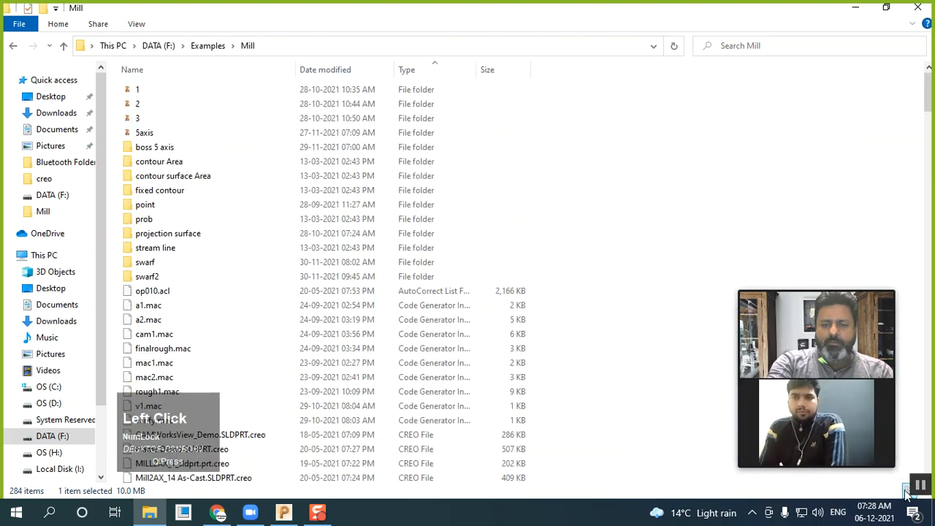
scroll(586, 148, "up", 1)
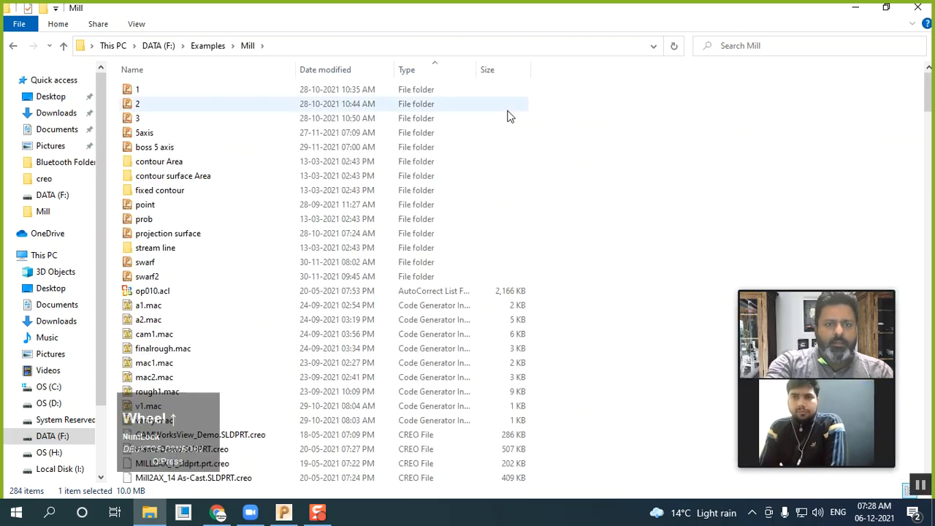
left_click(331, 73)
left_click(334, 73)
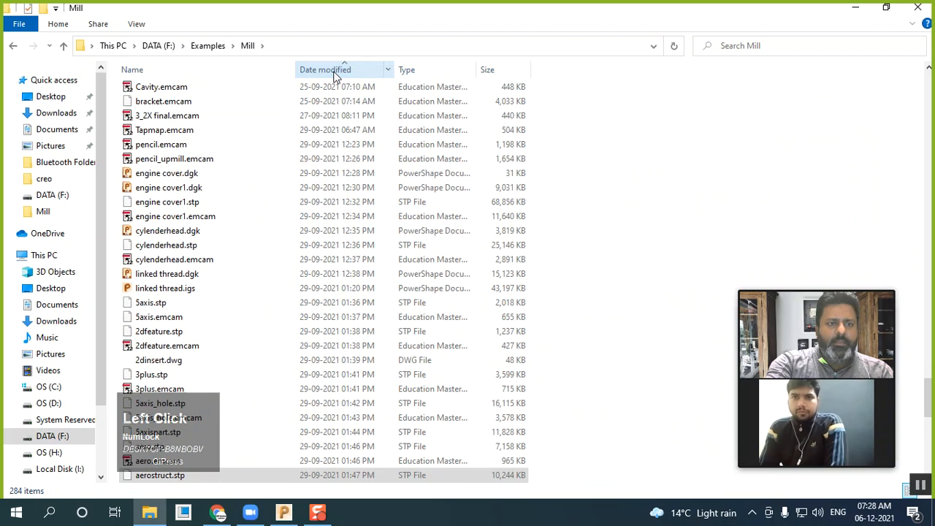
Find the output file end6.tap in the Mill folder and open it in Notepad
scroll(324, 161, "up", 10)
scroll(324, 165, "up", 12)
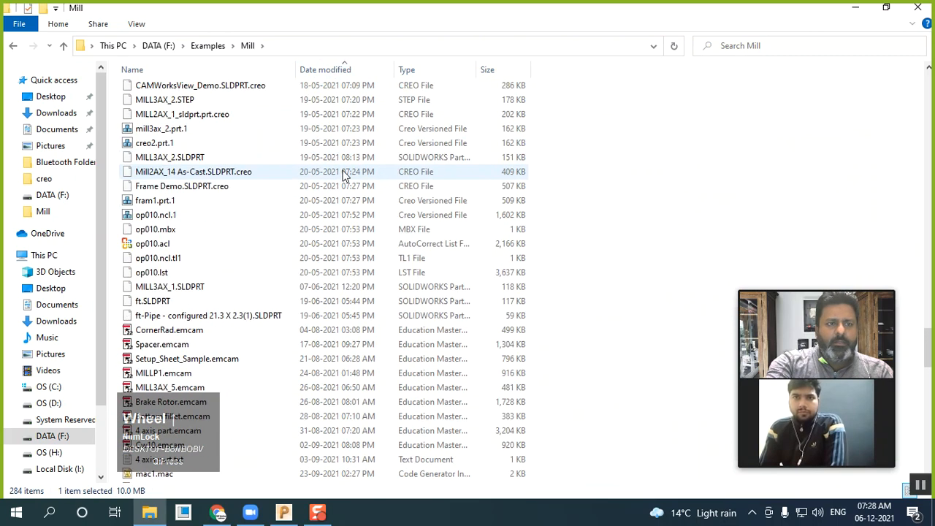
scroll(348, 162, "up", 4)
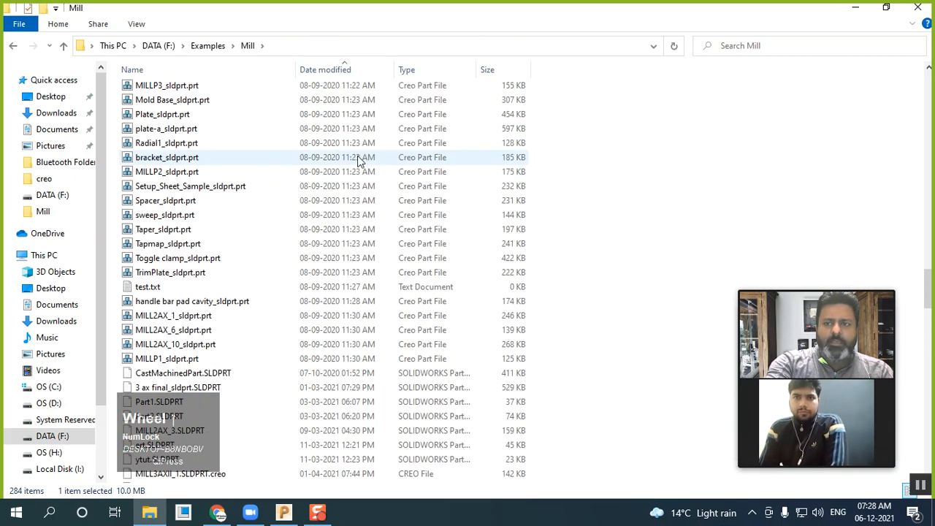
left_click_drag(929, 285, 929, 78)
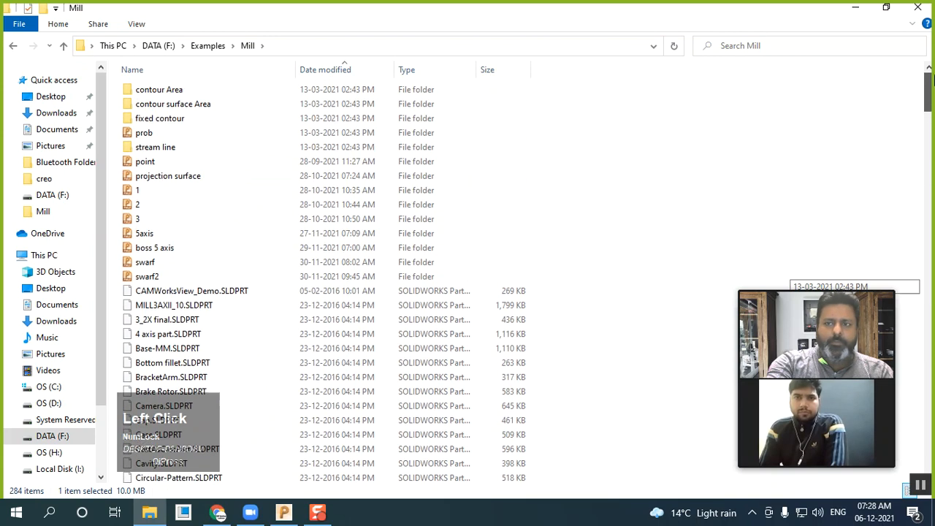
left_click(188, 282)
key("End")
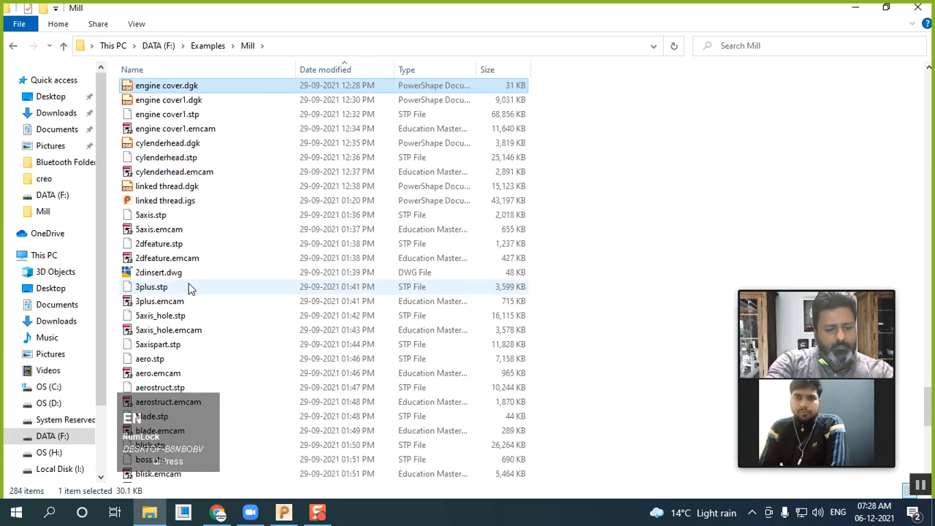
scroll(265, 345, "down", 2)
left_click(229, 466)
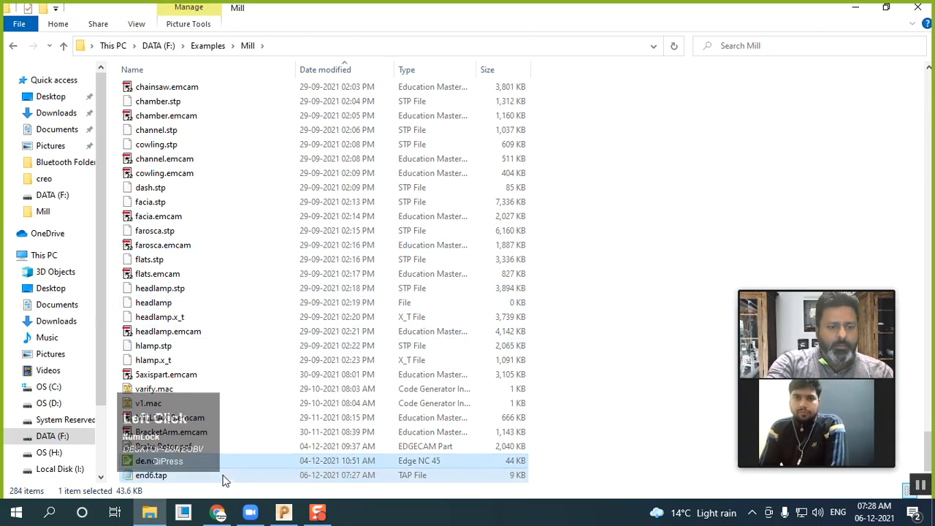
right_click(225, 478)
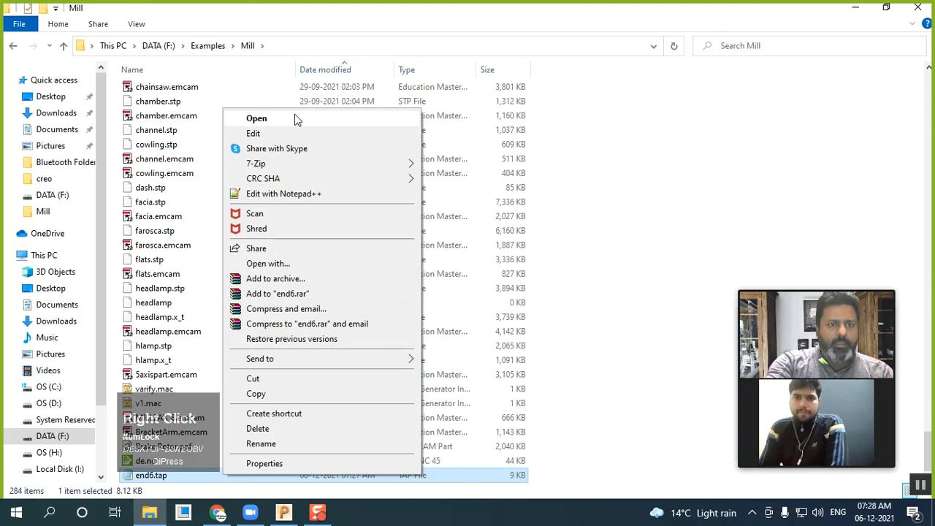
left_click(295, 118)
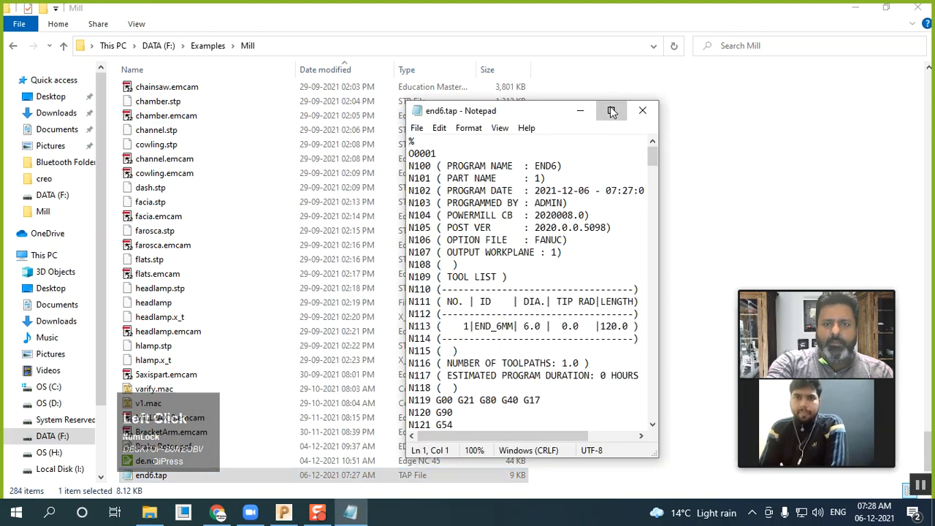
Maximize the end6.tap window to read the header and first toolpath blocks, and restore its size
left_click(611, 111)
scroll(475, 183, "down", 7)
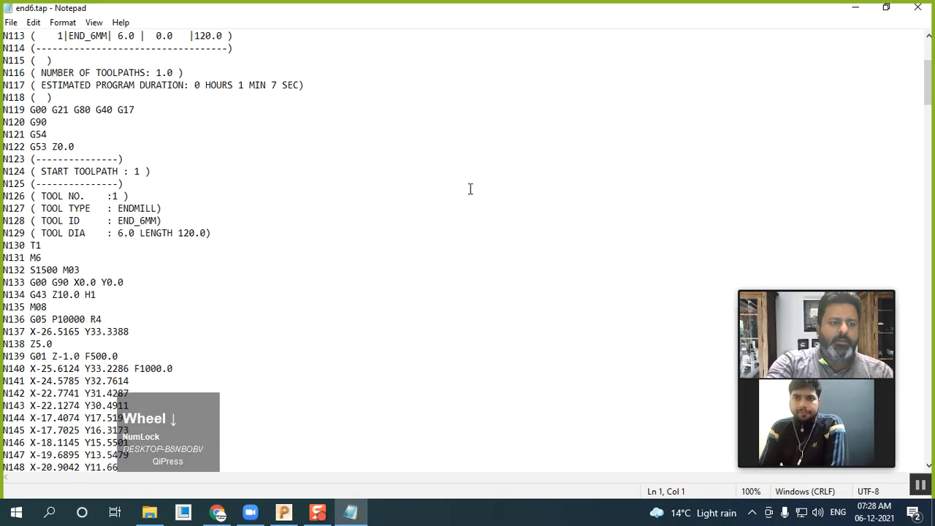
left_click(882, 9)
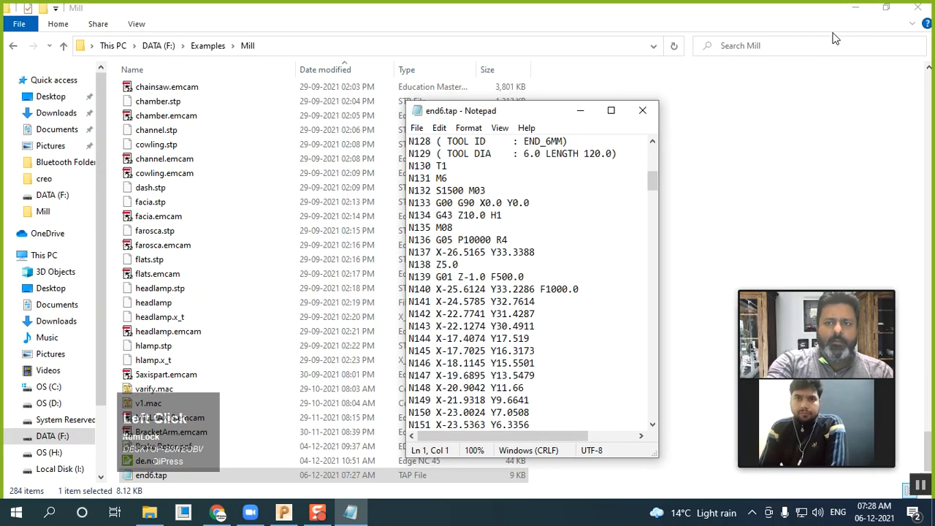
Minimize File Explorer, move the Notepad window aside and close the end6 NC program's settings in PowerMill
left_click(853, 12)
left_click_drag(515, 114, 686, 96)
left_click(469, 470)
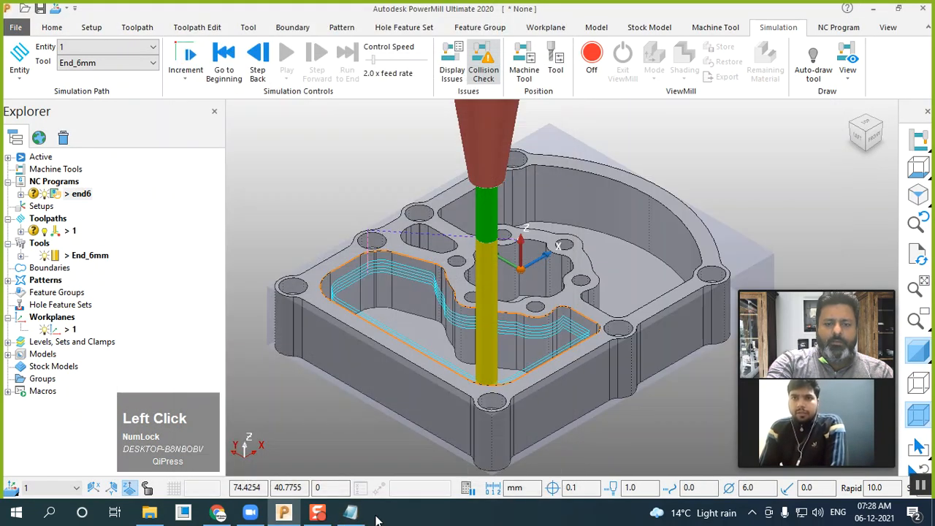
Bring the end6.tap Notepad window to the front, enlarge it slightly and place it beside the model for comparison
left_click(351, 514)
left_click_drag(704, 98, 375, 122)
left_click_drag(494, 190, 480, 162)
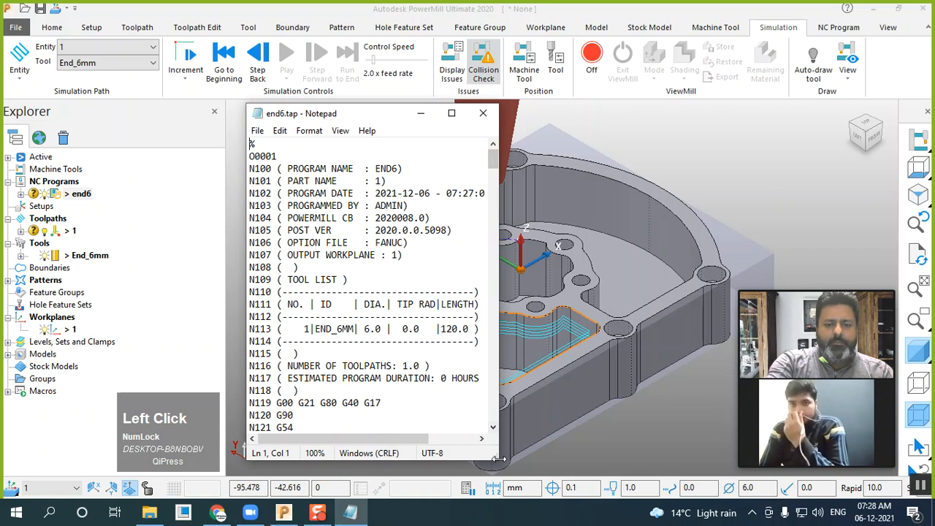
left_click_drag(497, 462, 505, 475)
mouse_move(499, 153)
left_mouse_down()
mouse_move(478, 431)
mouse_move(499, 365)
mouse_move(501, 152)
left_mouse_up()
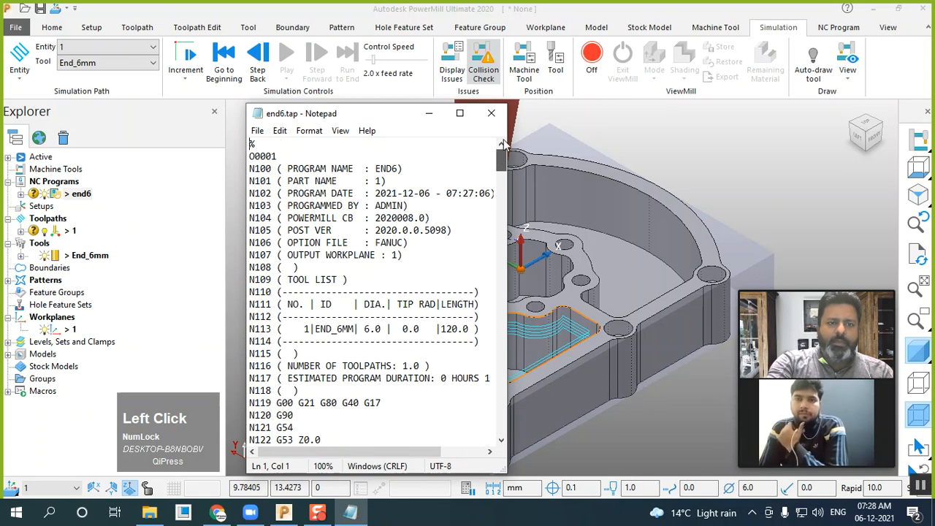
left_click_drag(391, 122, 150, 113)
scroll(673, 218, "up", 2)
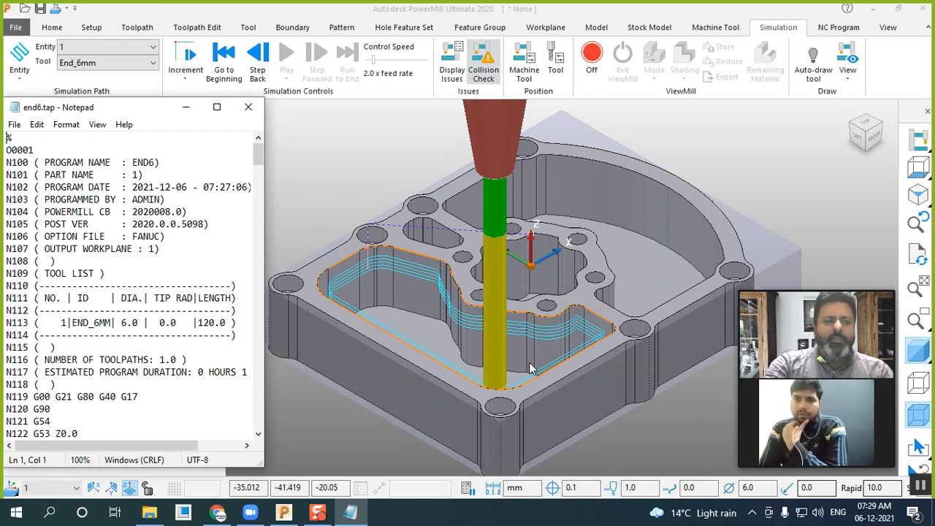
left_click_drag(119, 111, 122, 36)
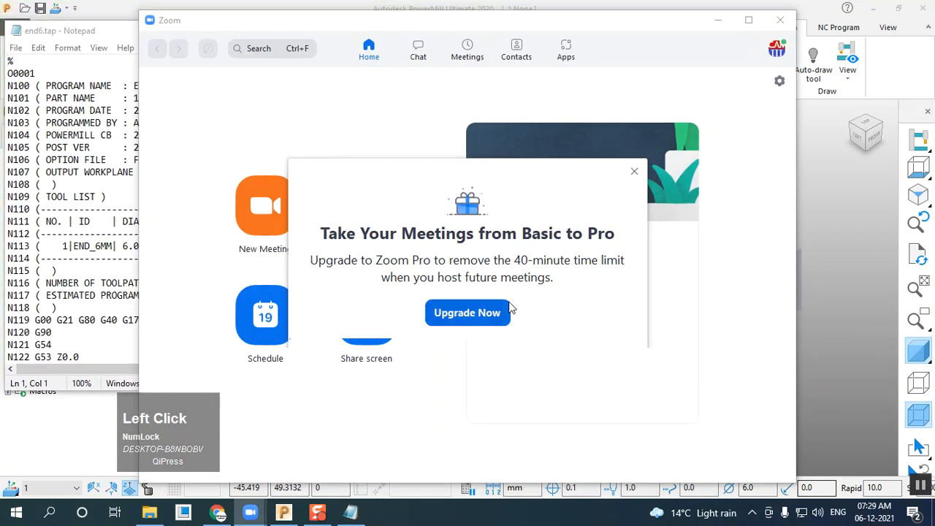
Dismiss the Zoom upgrade offer and close the Zoom window
left_click(634, 171)
left_click(781, 20)
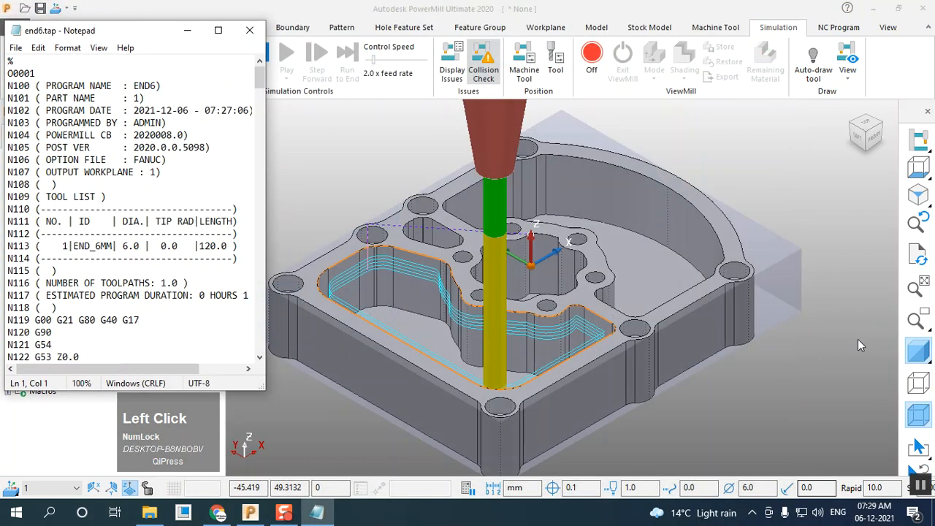